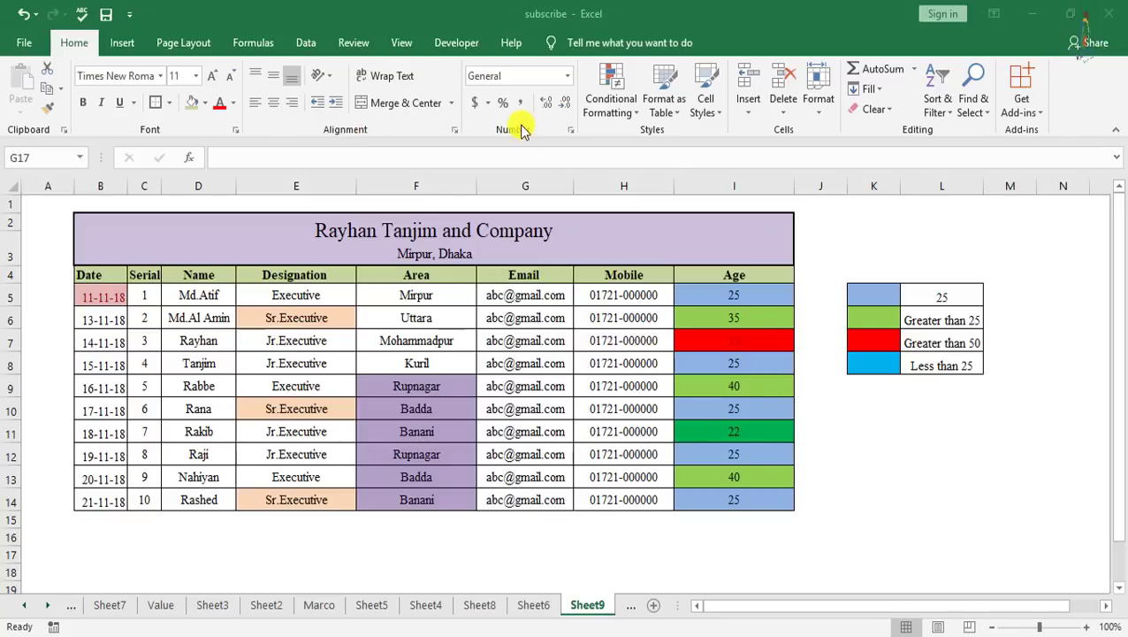
Review the conditional formatting options and the Age colour legend labels and swatches.
left_click(635, 115)
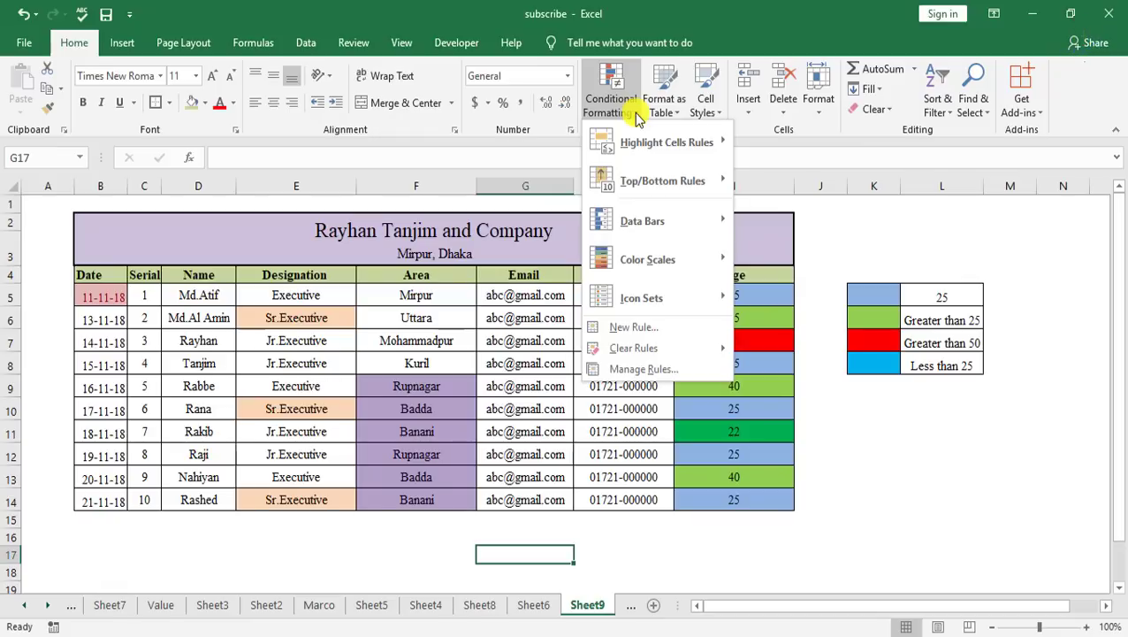
mouse_move(665, 142)
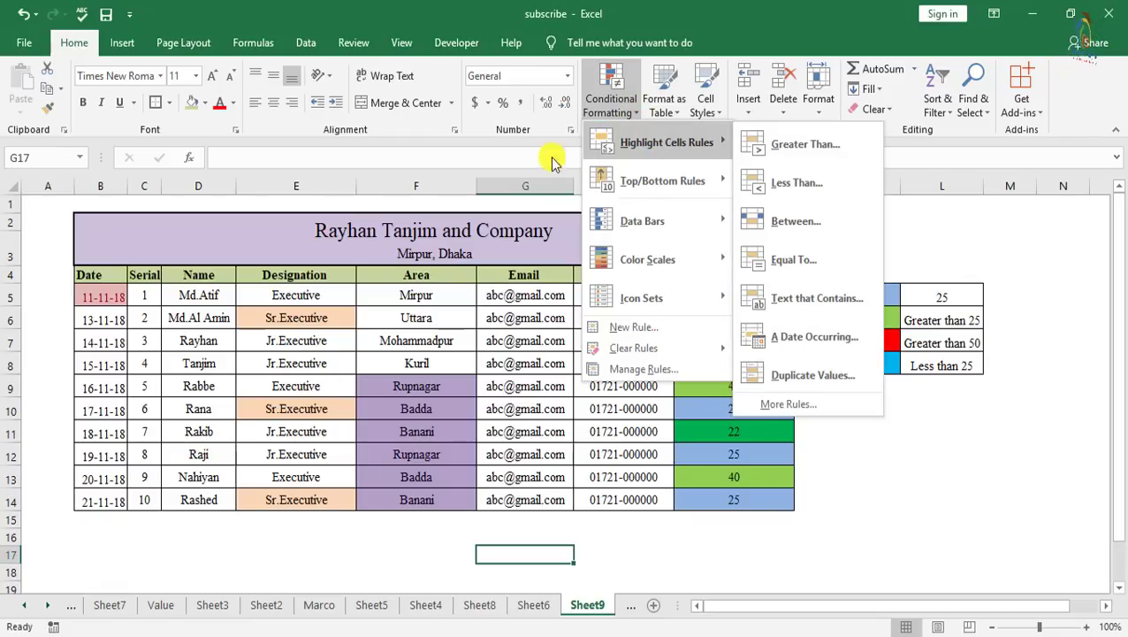
left_click(1061, 283)
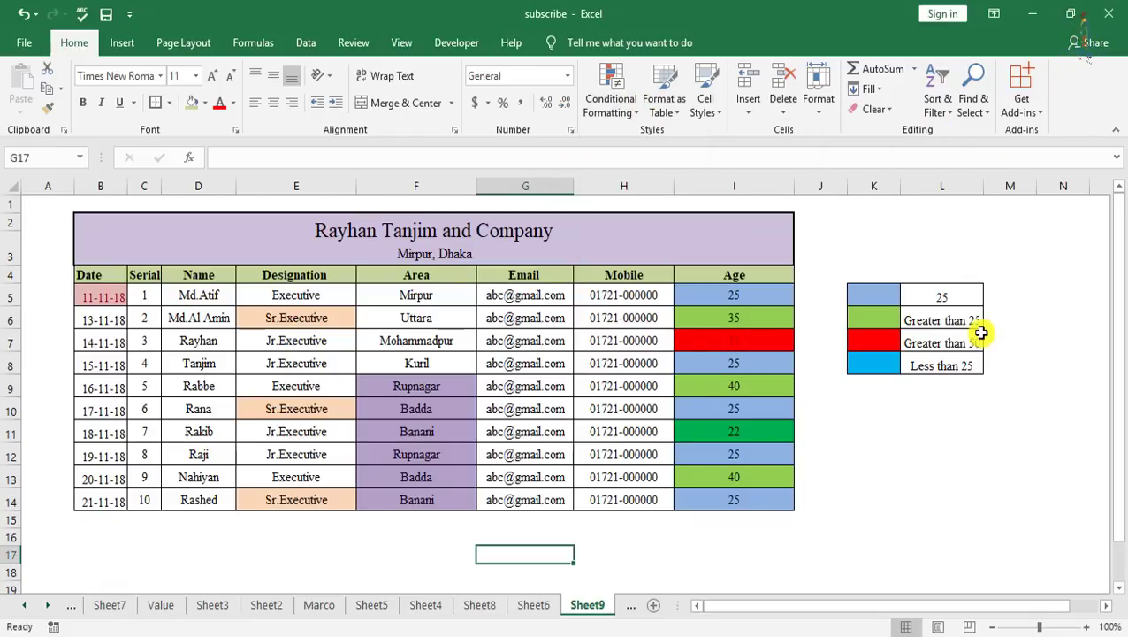
left_click(949, 299)
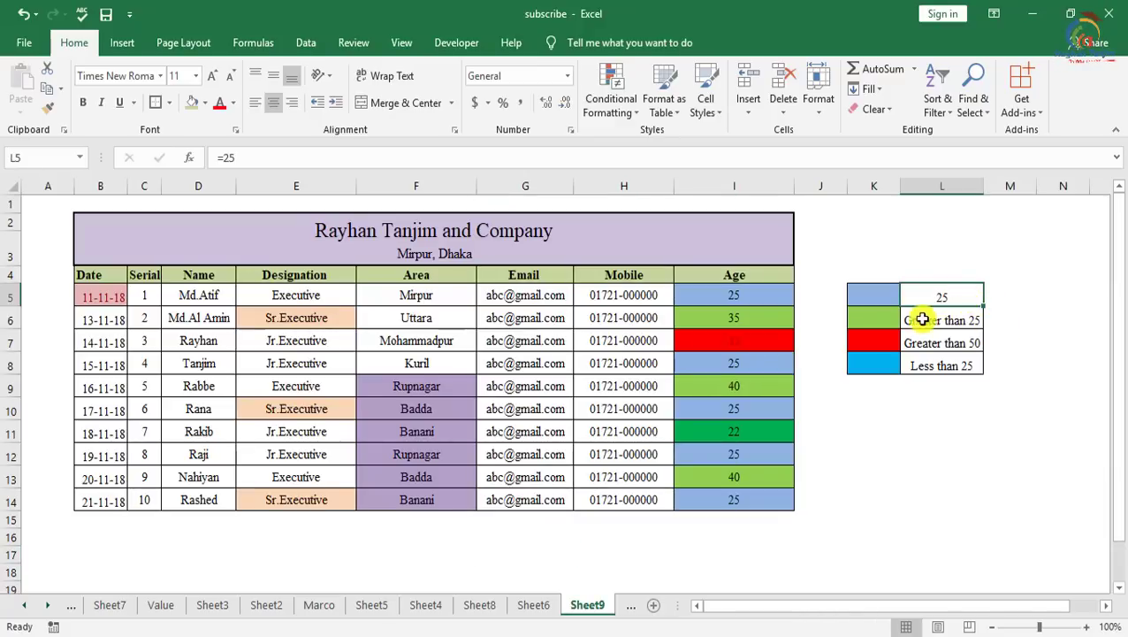
left_click(965, 321)
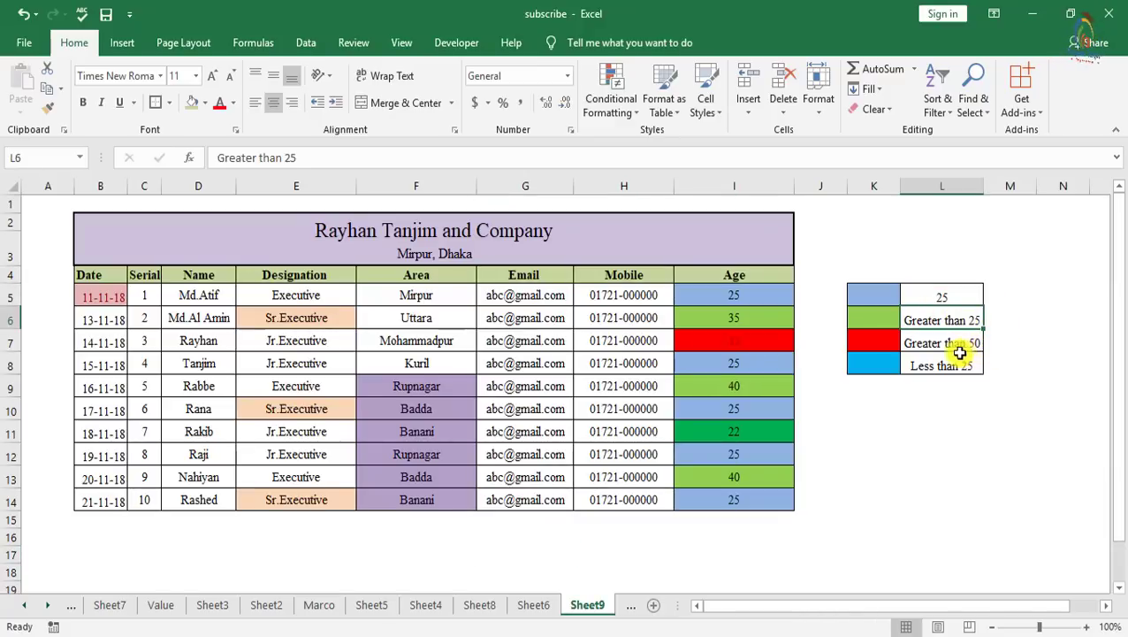
left_click(960, 345)
left_click(966, 366)
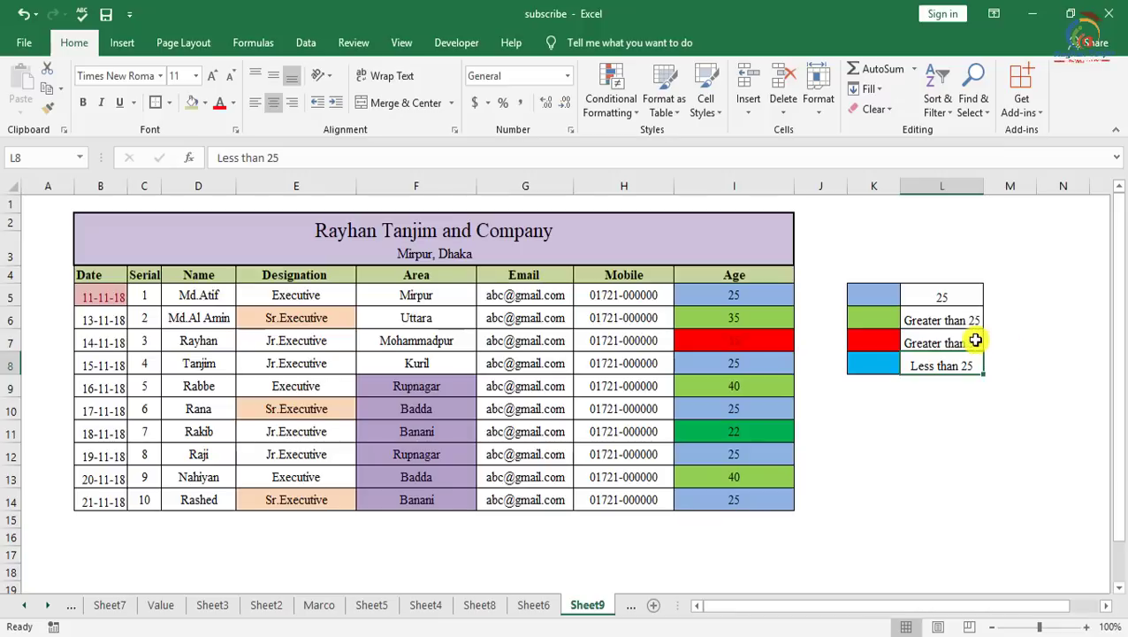
left_click(876, 341)
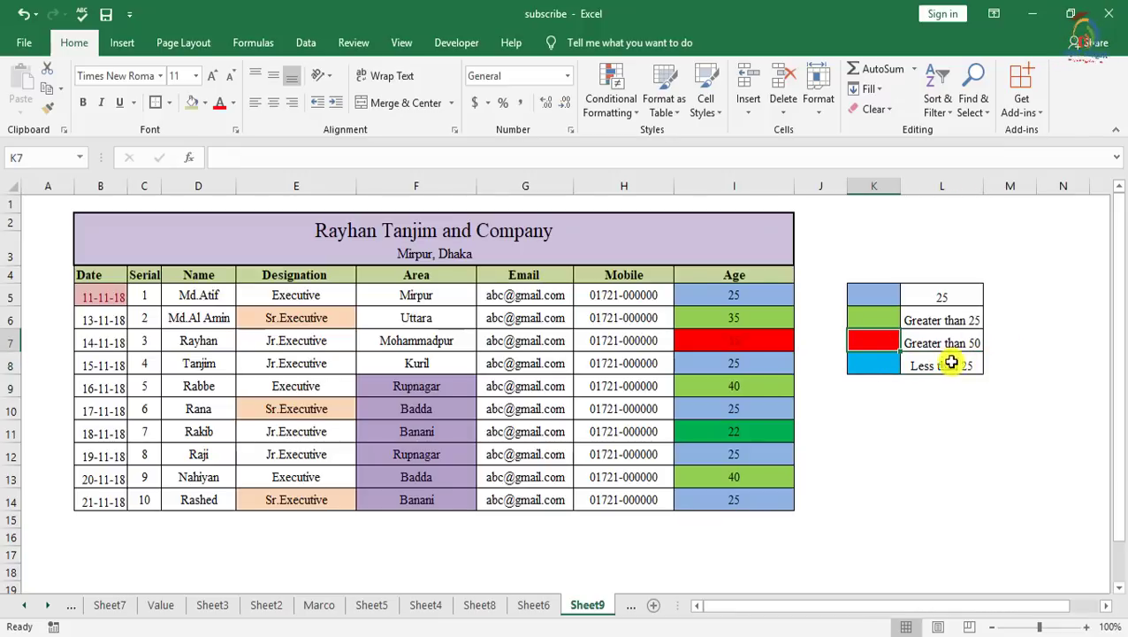
left_click(877, 361)
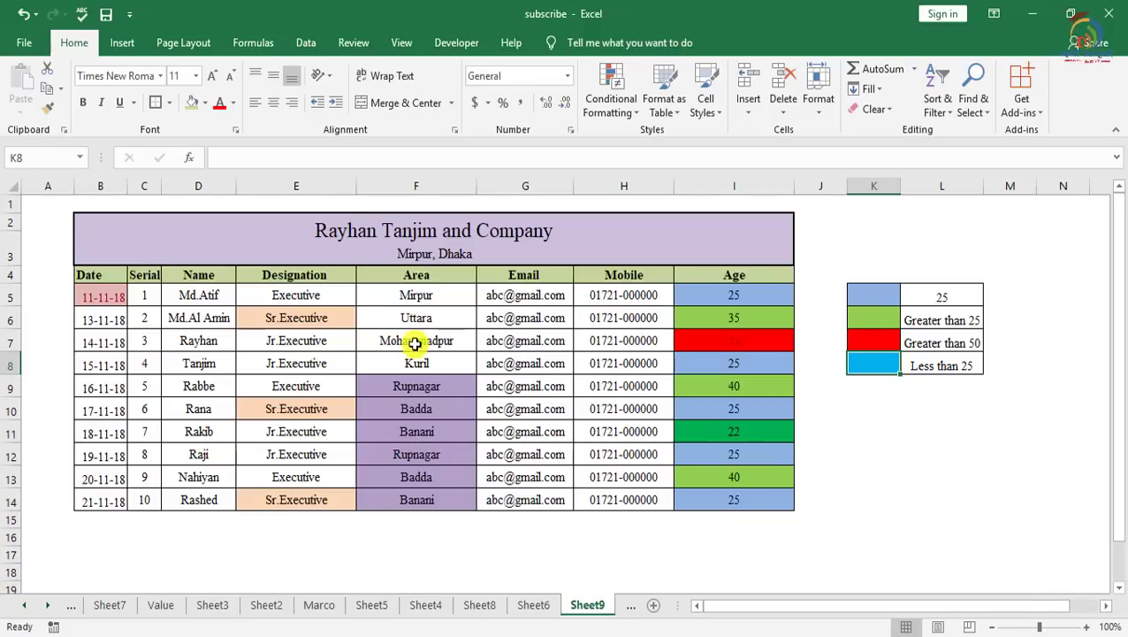
Inspect the Sr.Executive and Jr.Executive designation entries in E6, E7 and E10.
left_click(322, 317)
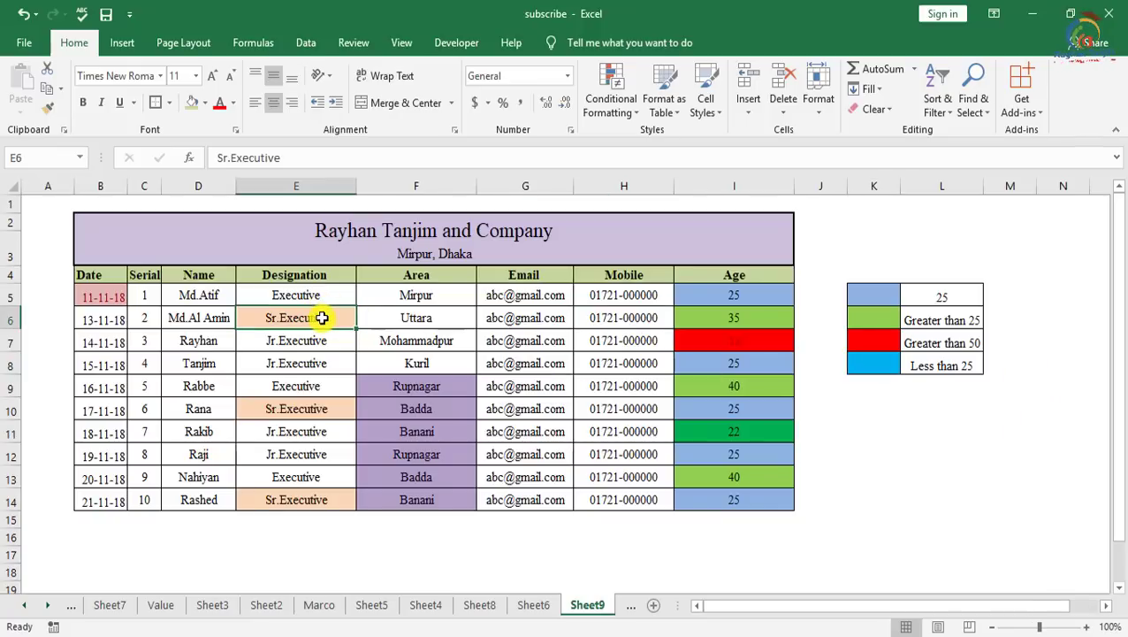
left_click(305, 340)
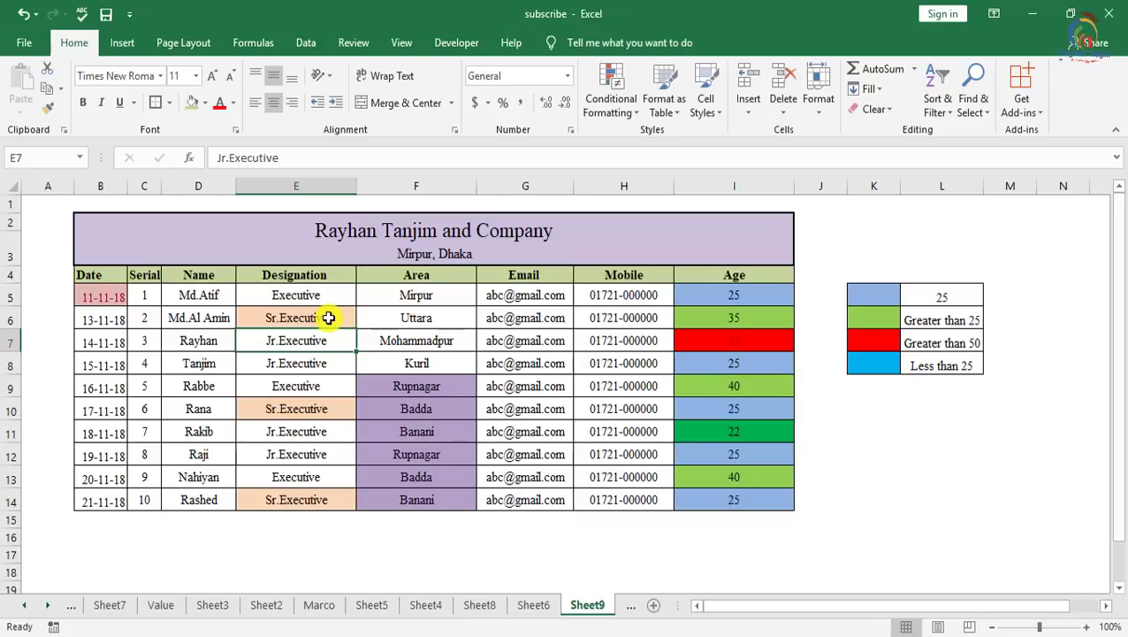
left_click(317, 317)
left_click(311, 412)
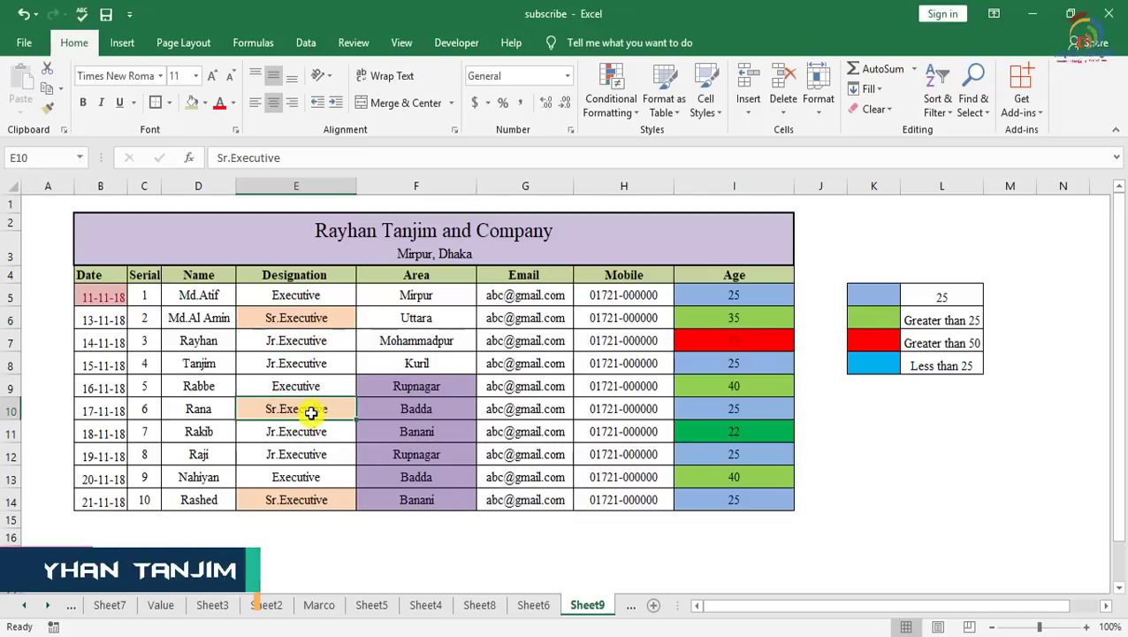
left_click(332, 319)
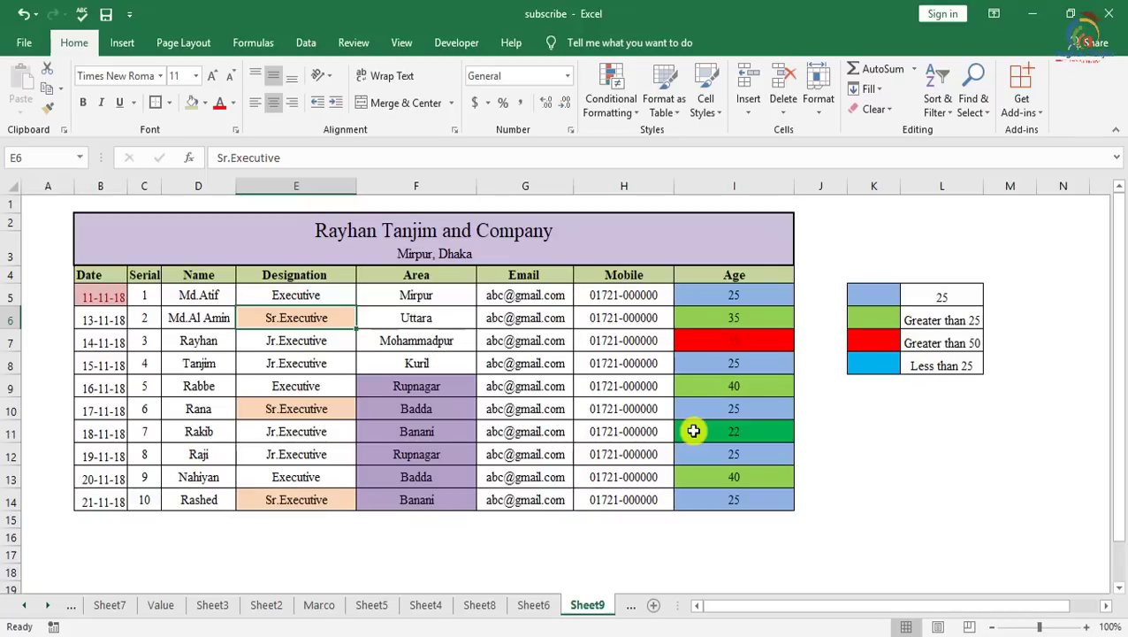
Fill the merged cell L2:L3 light green, then undo the fill.
left_click(922, 243)
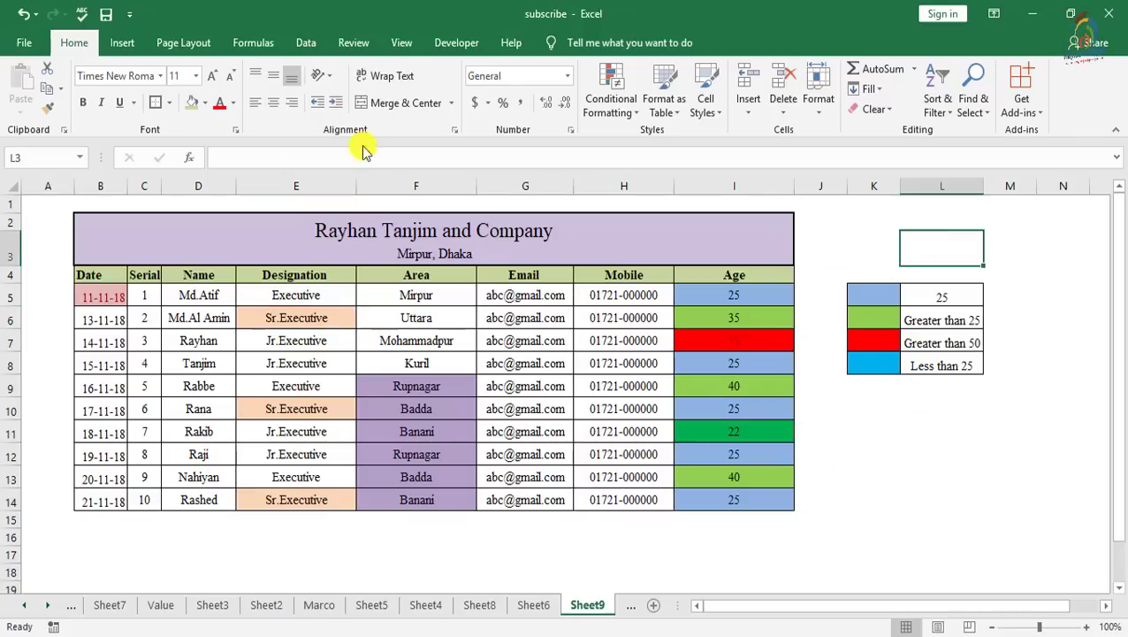
left_click(194, 105)
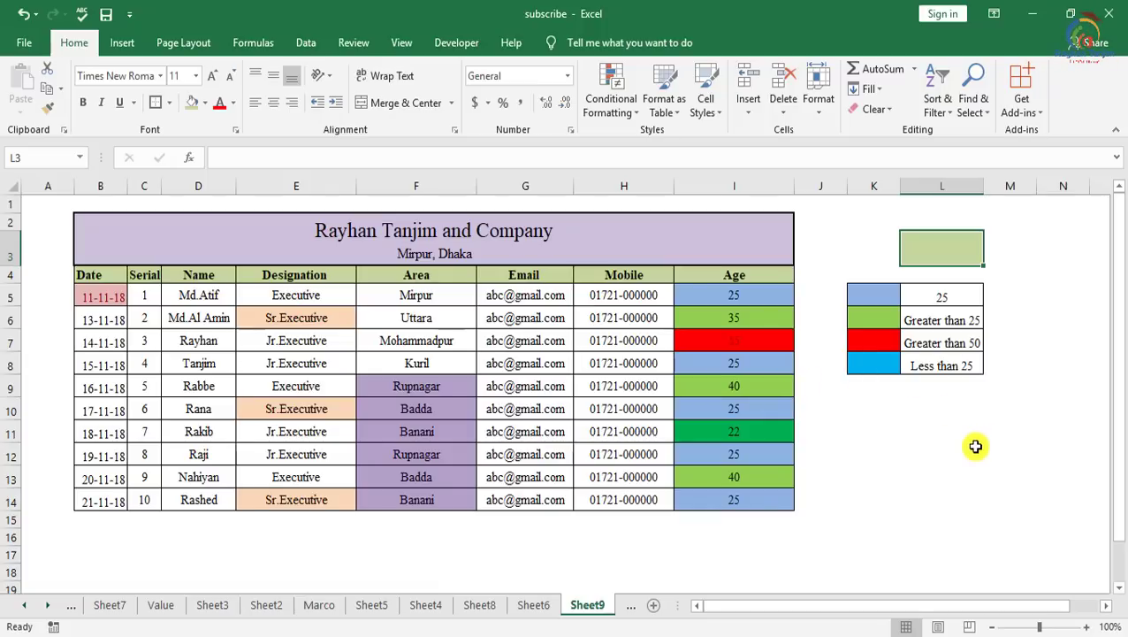
key("ctrl+z")
Change the Age in I6 from 35 to 55, then to 20.
left_click(976, 448)
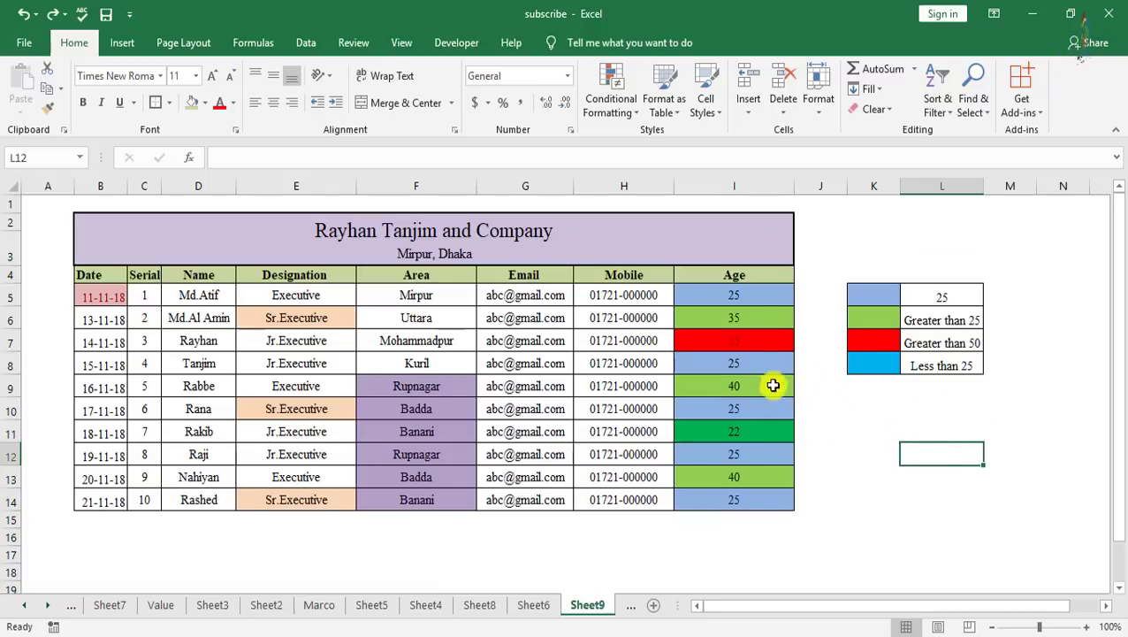
left_click(749, 345)
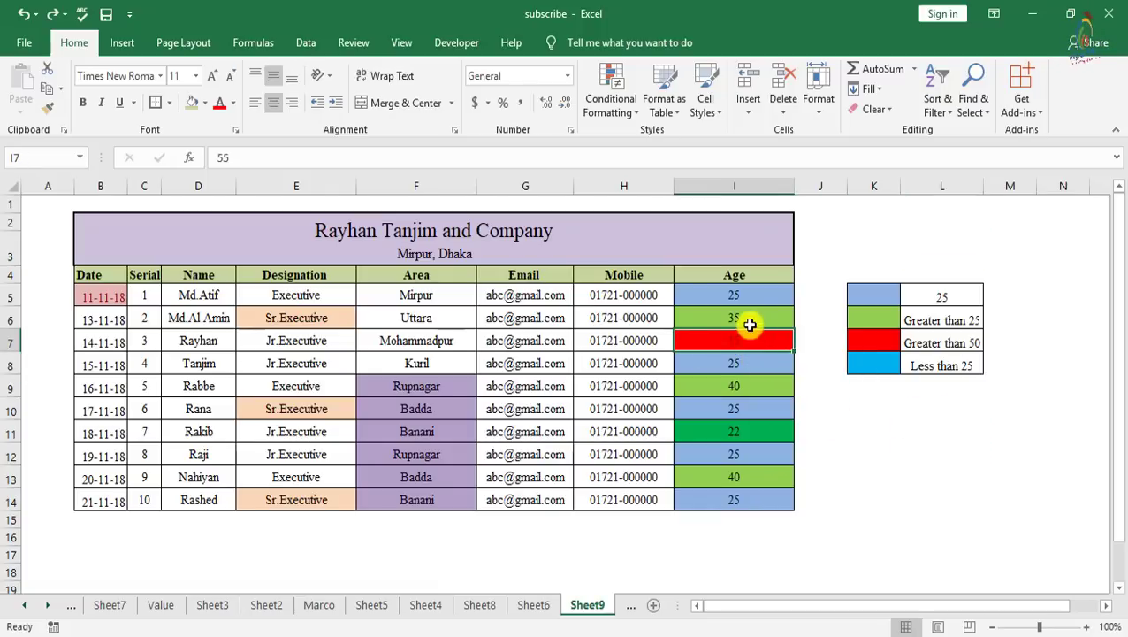
left_click(751, 325)
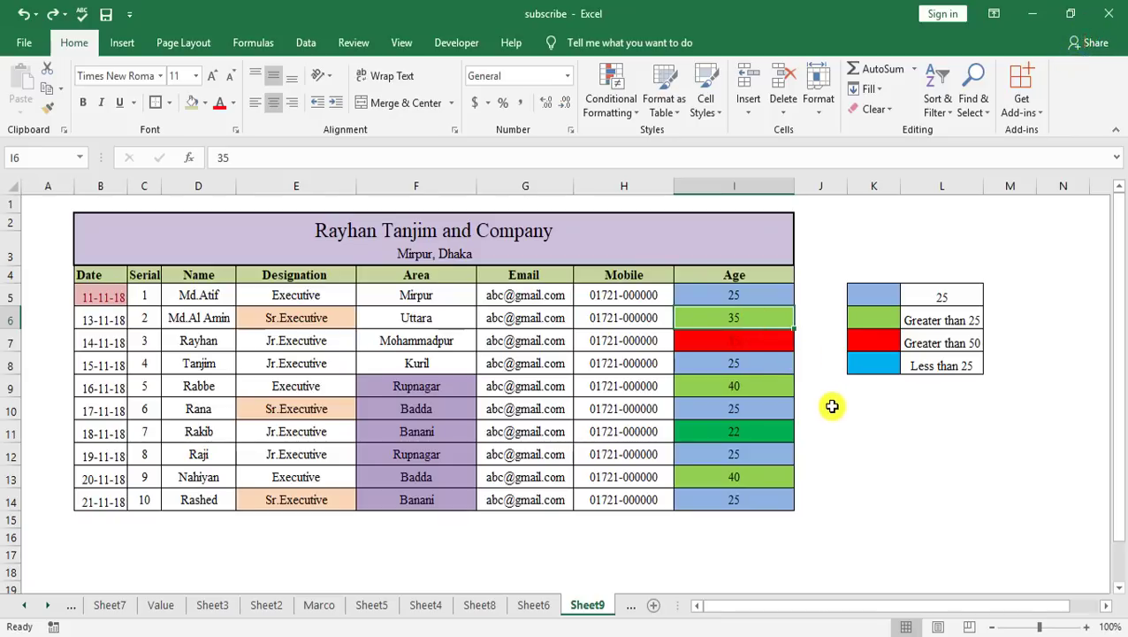
type("55")
key("Return")
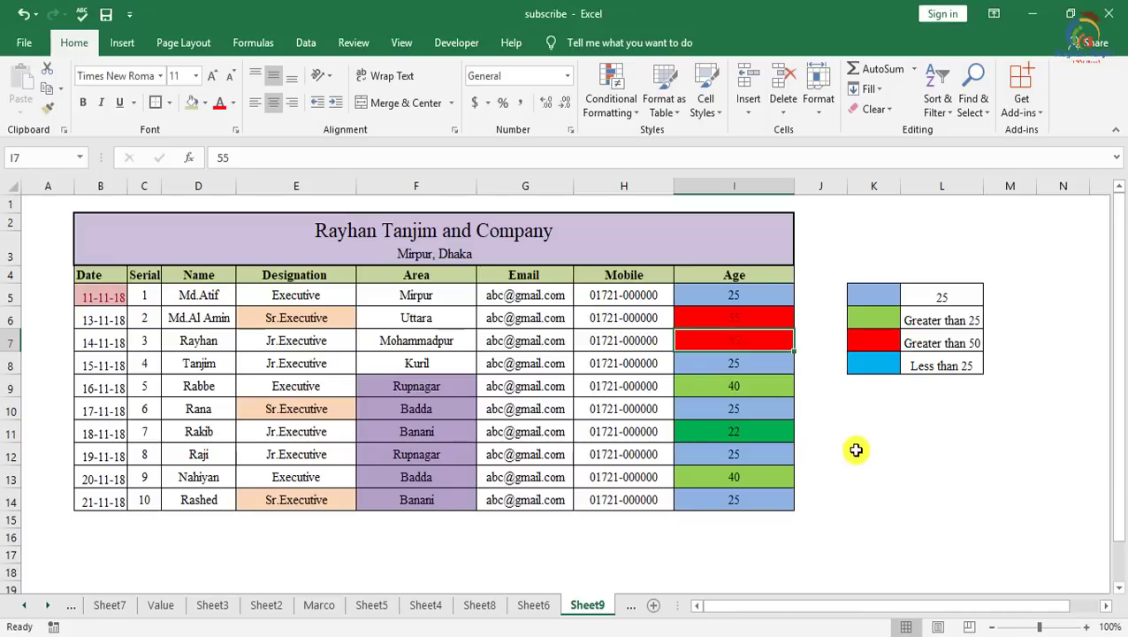
left_click(758, 320)
type("20")
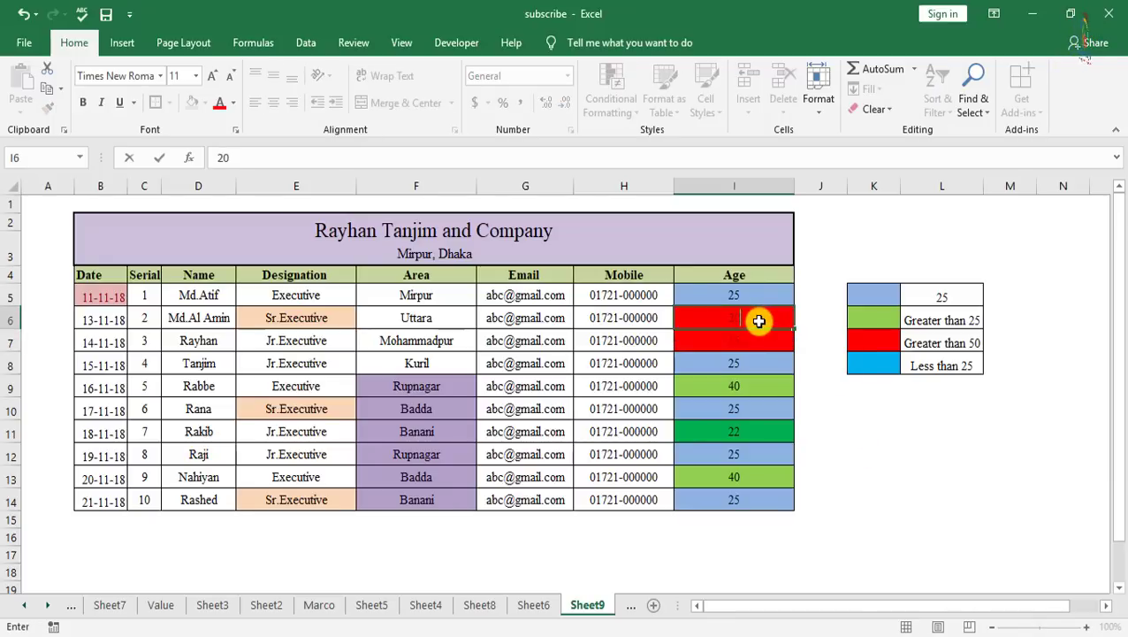
key("Return")
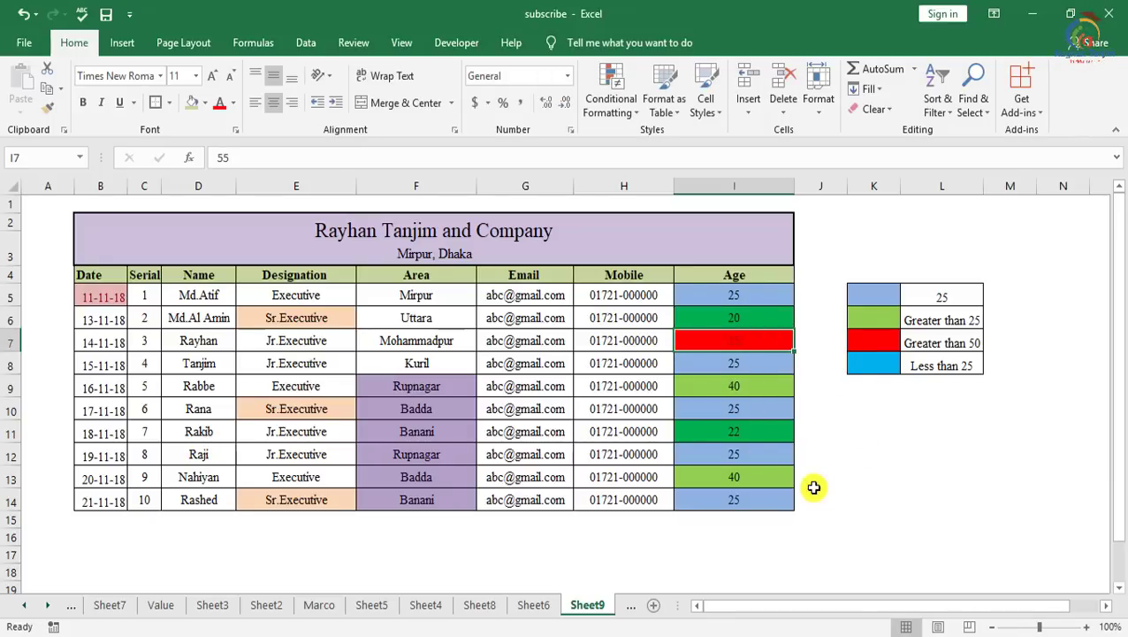
left_click(106, 295)
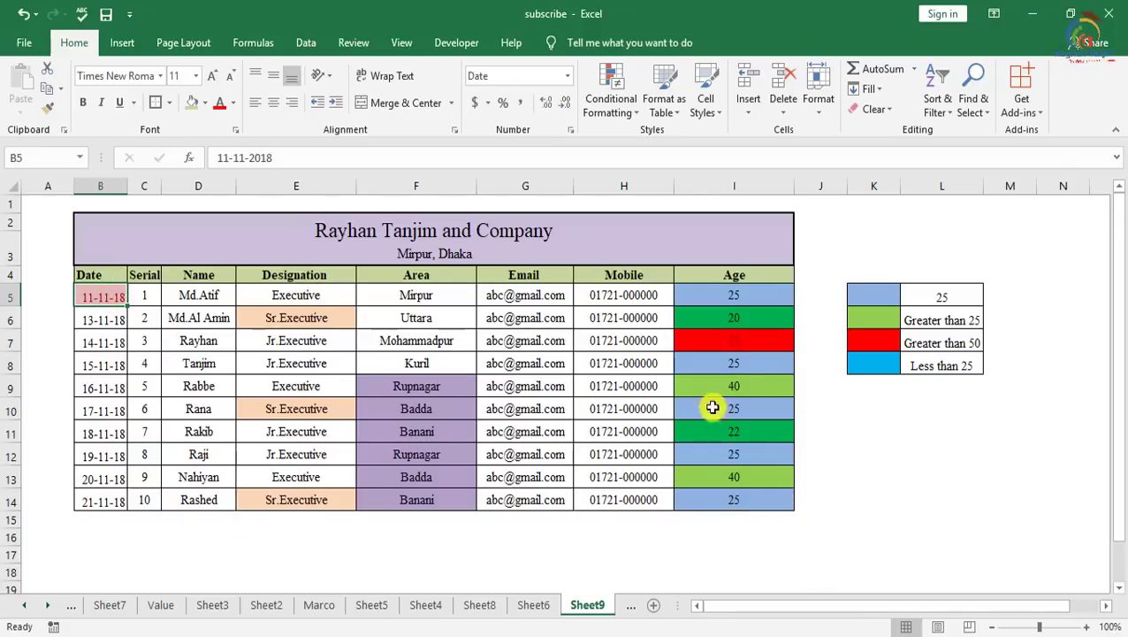
left_click(641, 115)
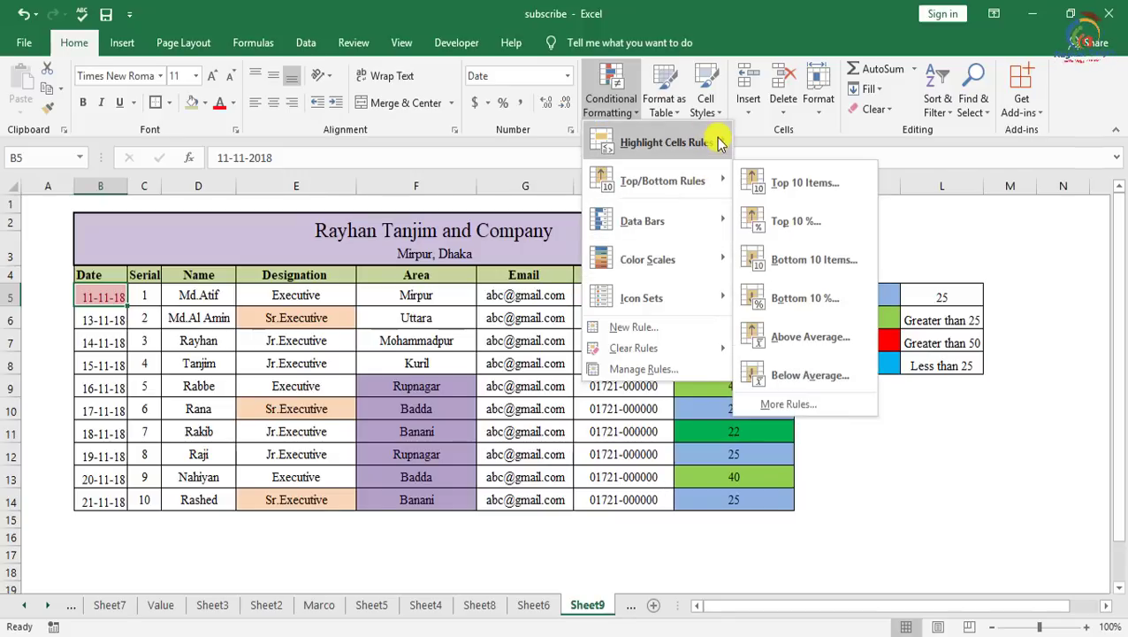
mouse_move(666, 143)
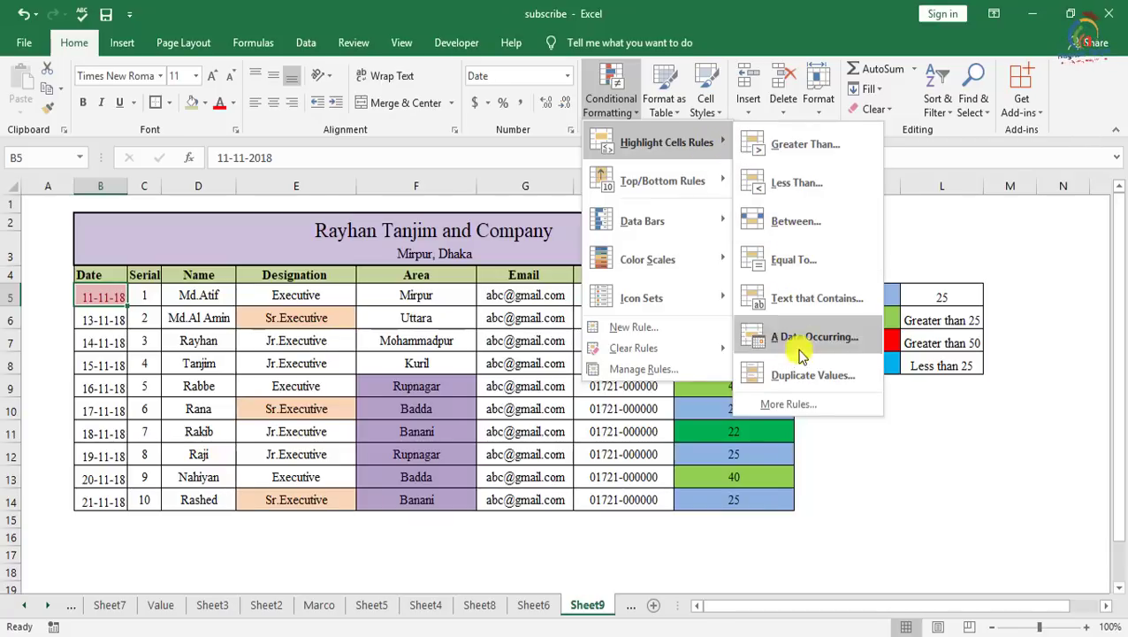
left_click(975, 221)
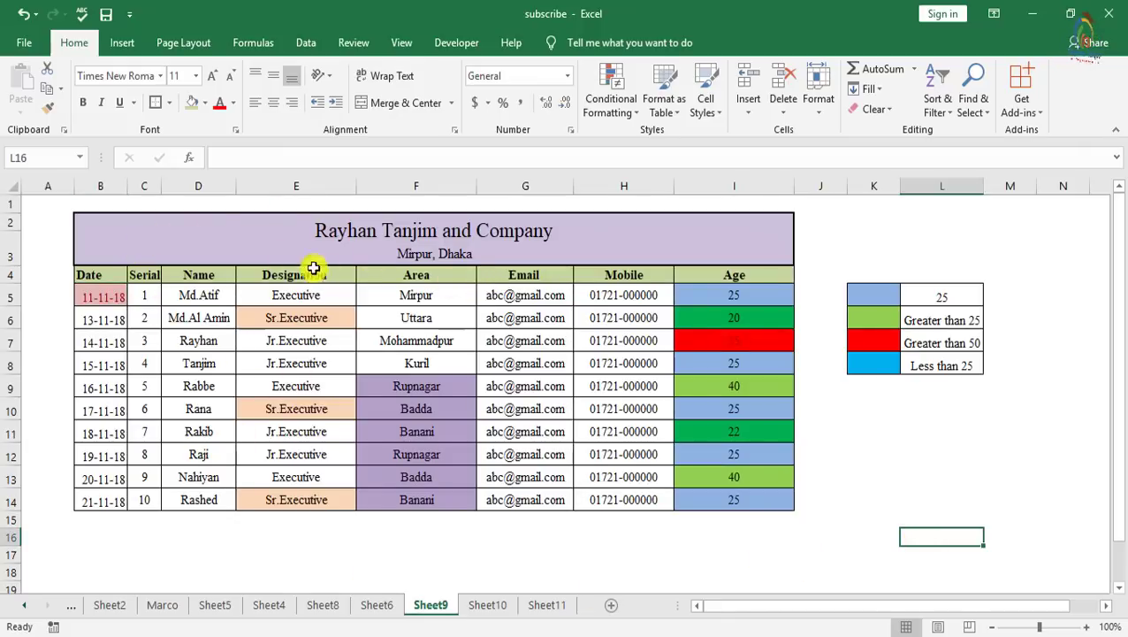
left_click_drag(243, 245, 282, 510)
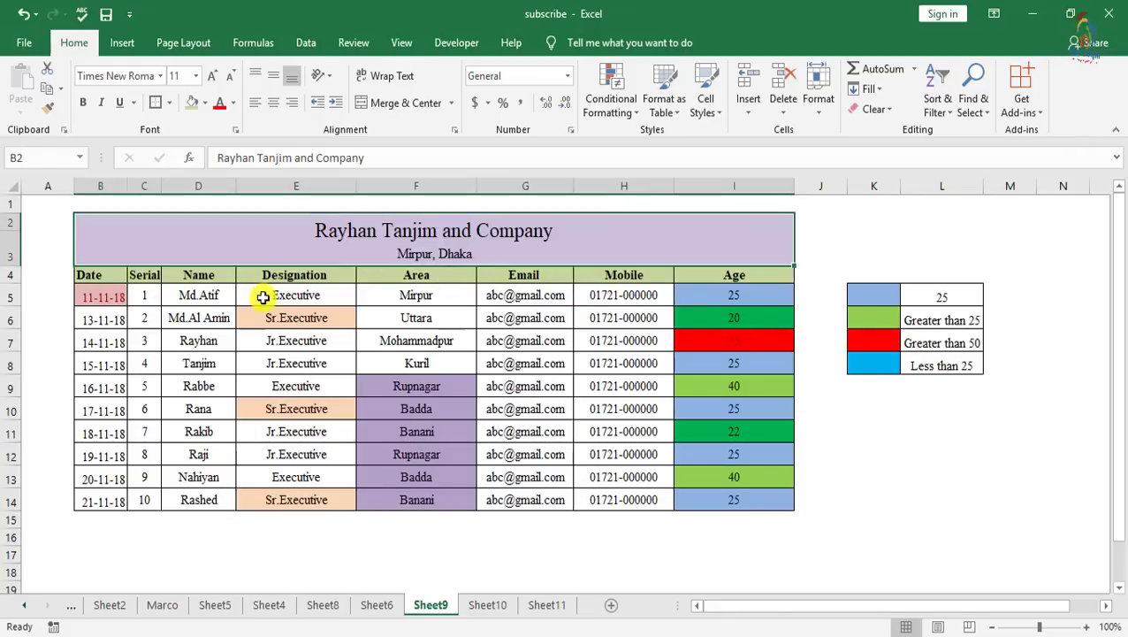
left_click(450, 555)
left_click_drag(217, 251, 393, 507)
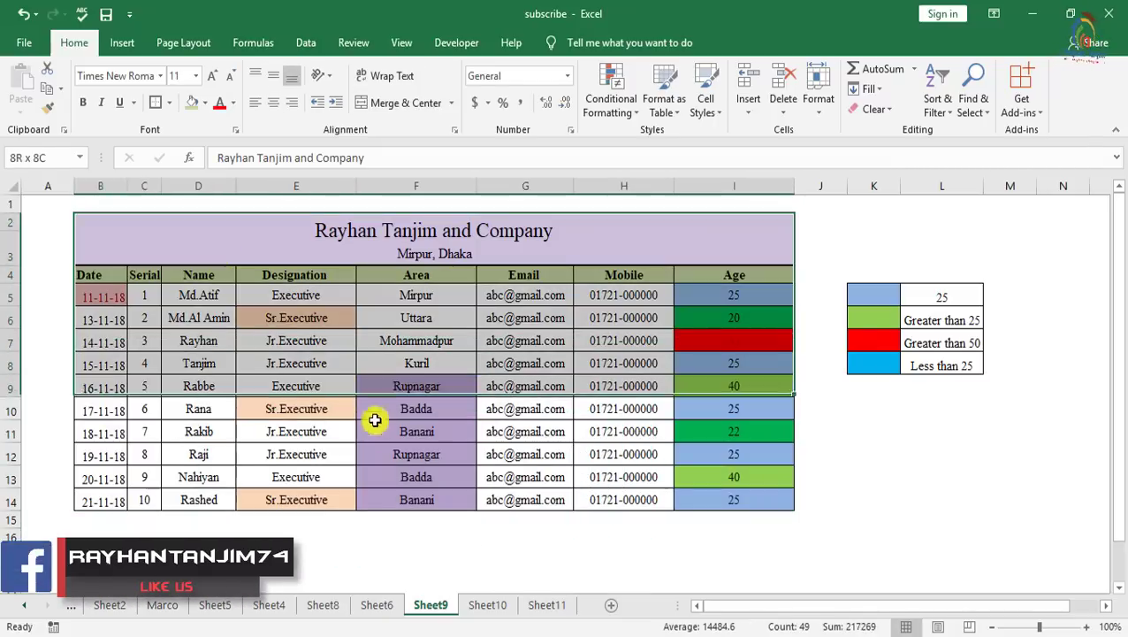
left_click(433, 552)
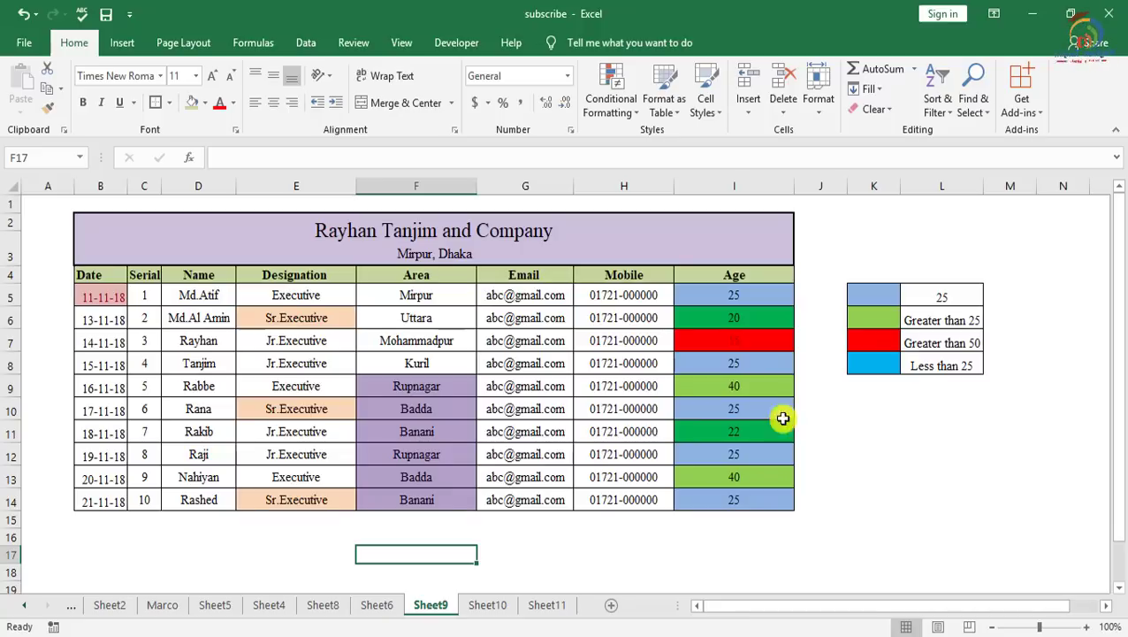
Check the Age cells I4:I8 and the legend's 25, Greater than 25/50 and Less than 25 labels.
left_click(752, 272)
left_click(750, 298)
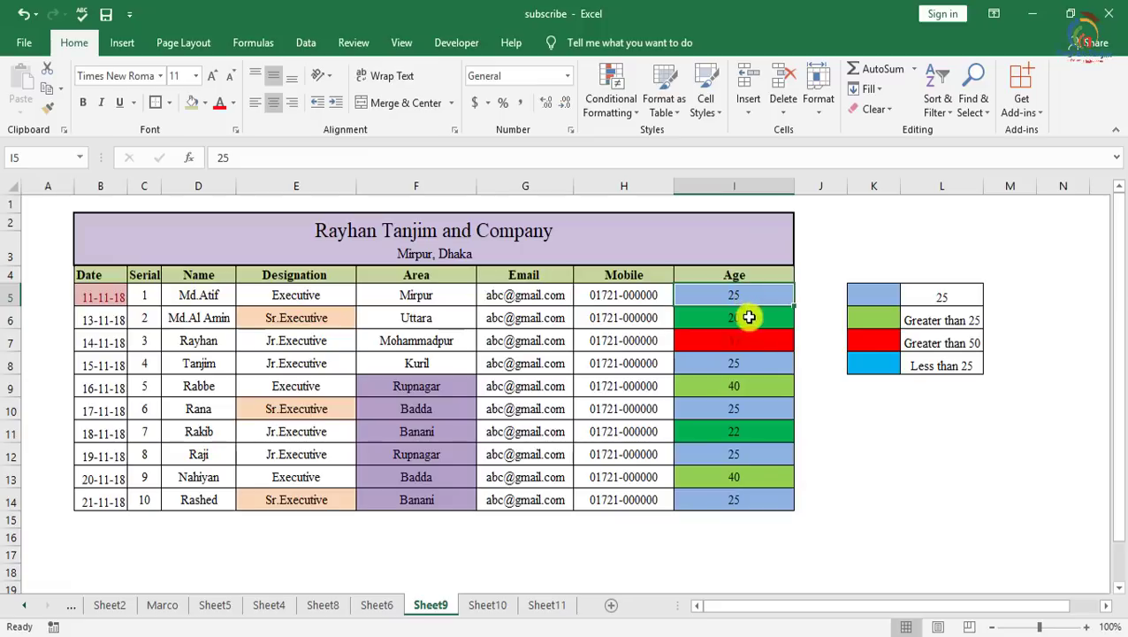
left_click(750, 342)
left_click(753, 363)
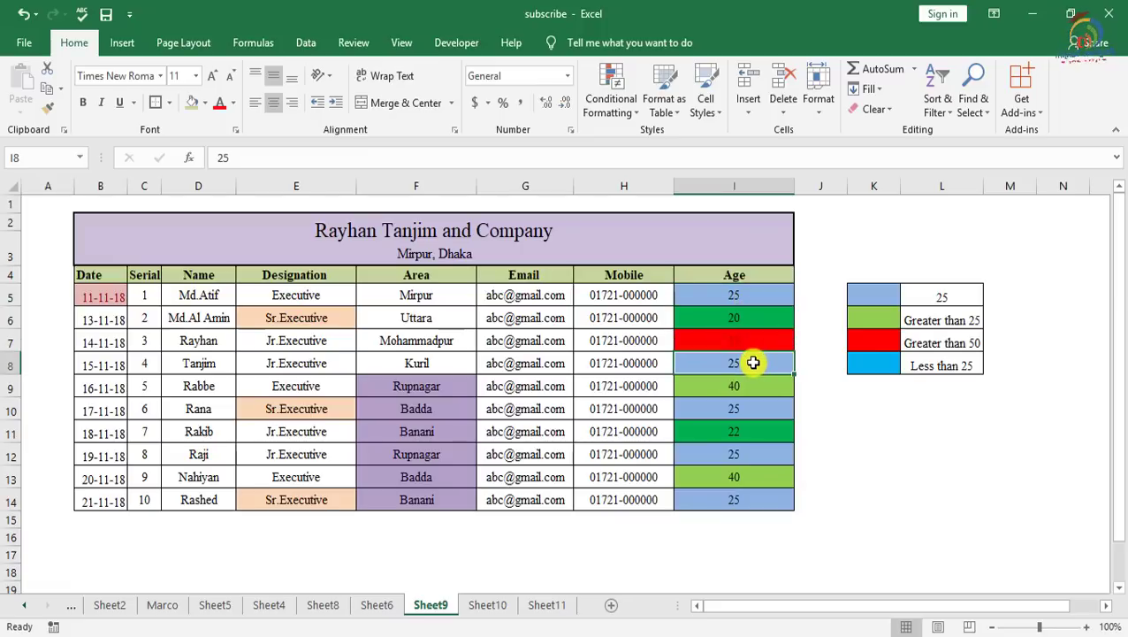
left_click(945, 297)
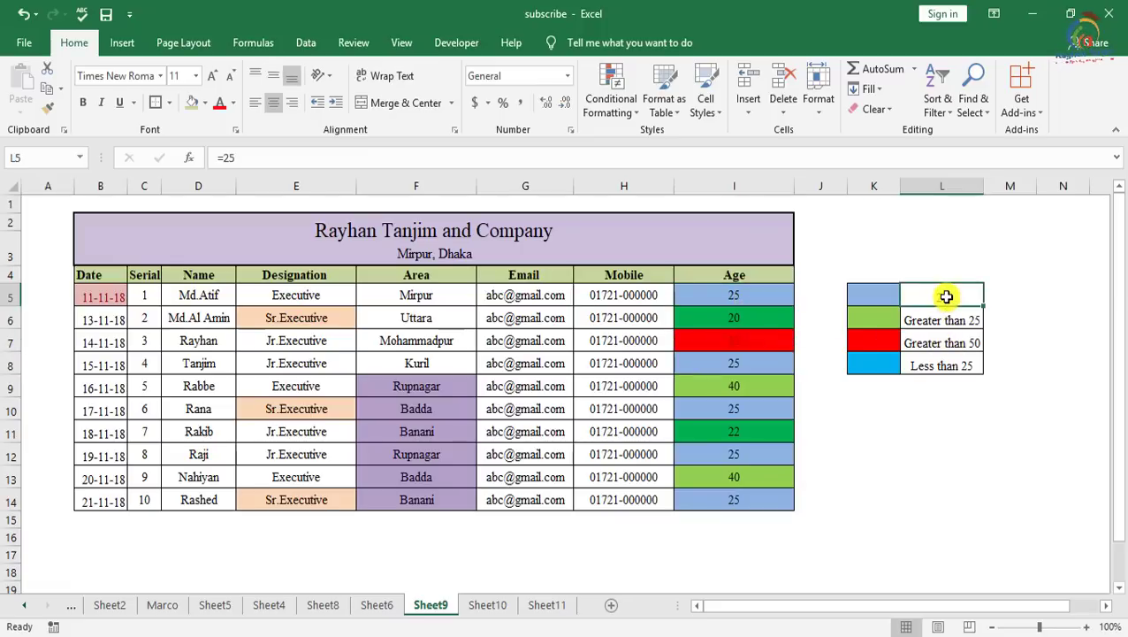
left_click(930, 321)
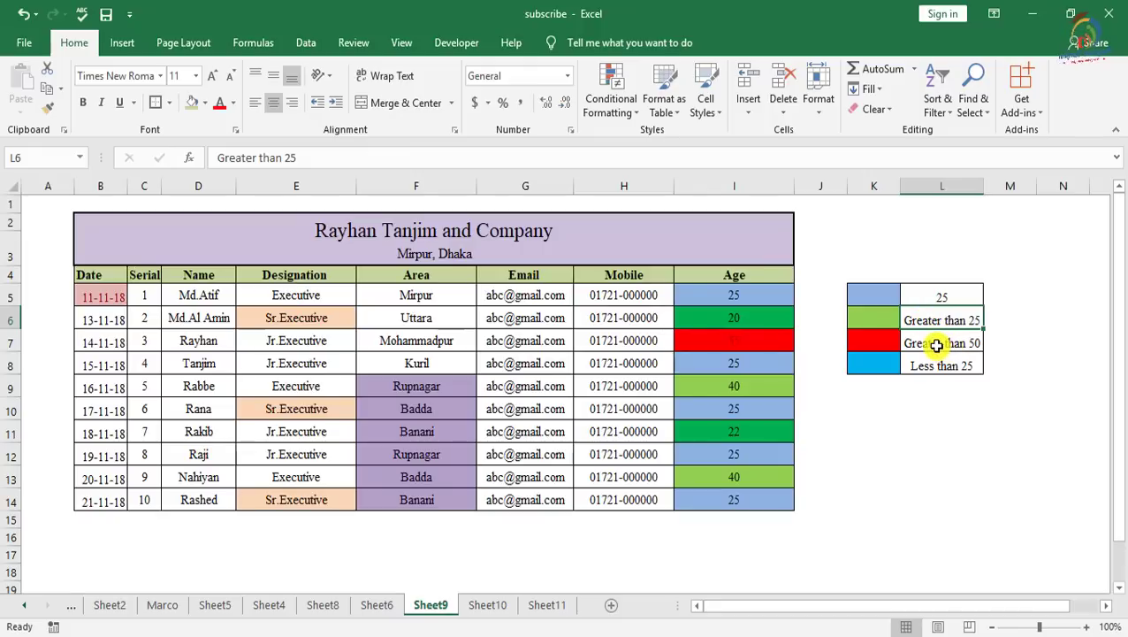
left_click(936, 345)
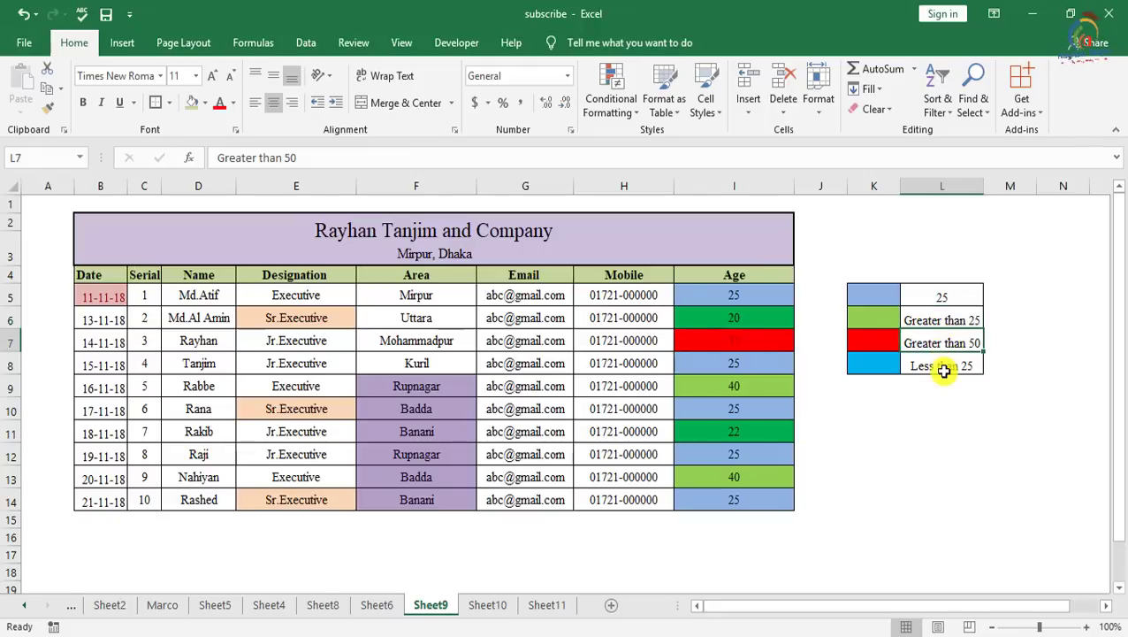
left_click(942, 367)
left_click(949, 451)
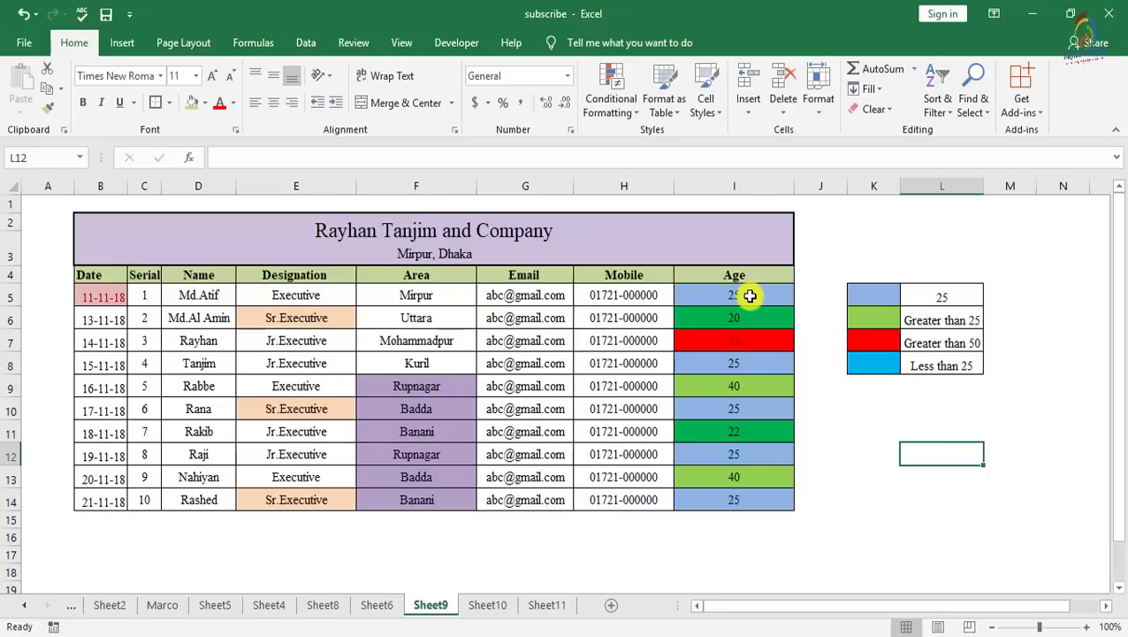
Enter 35 as the Age in I10 and reselect it to verify the shading.
left_click(747, 415)
type("3")
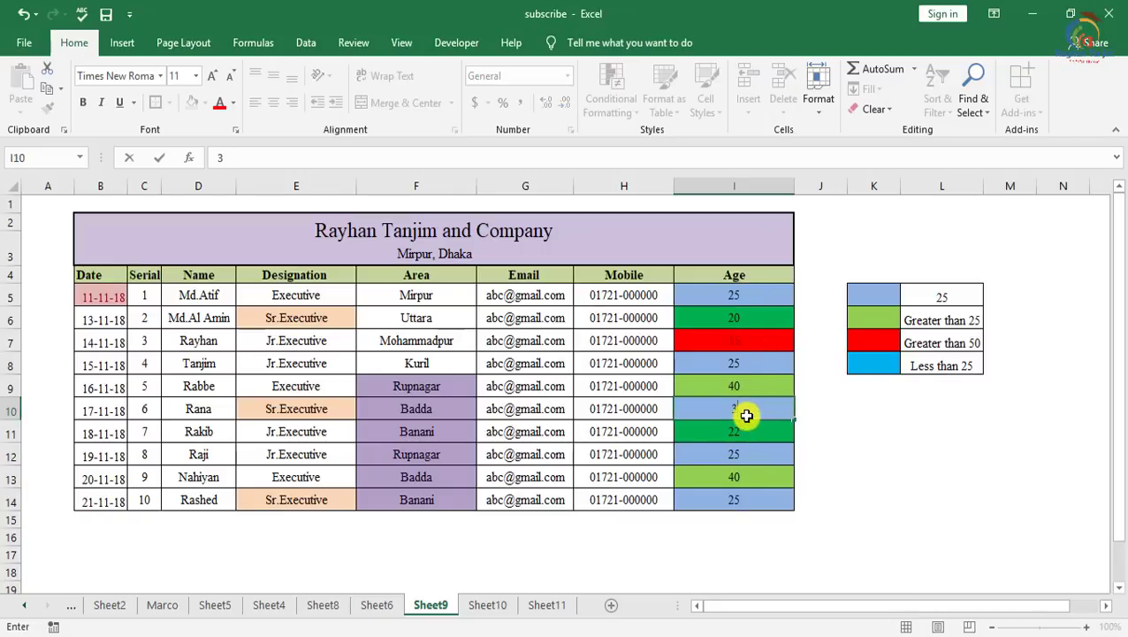
type("5")
key("Return")
left_click(757, 416)
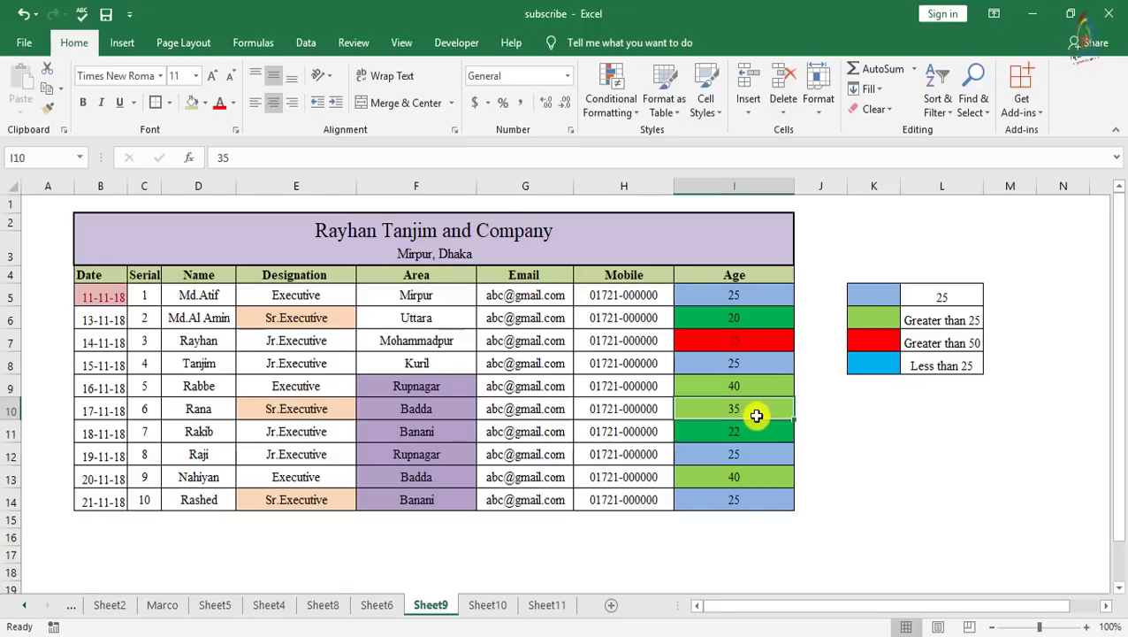
Select the Age values I5:I14 and show Conditional Formatting's Clear Rules choices.
left_click_drag(736, 295, 743, 497)
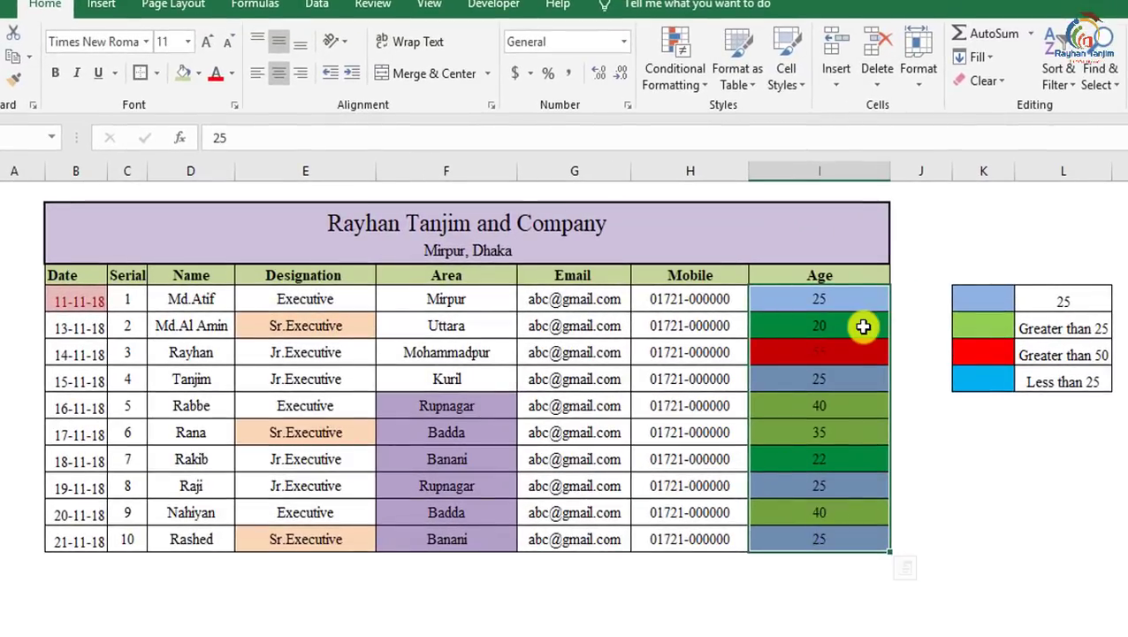
left_click(699, 94)
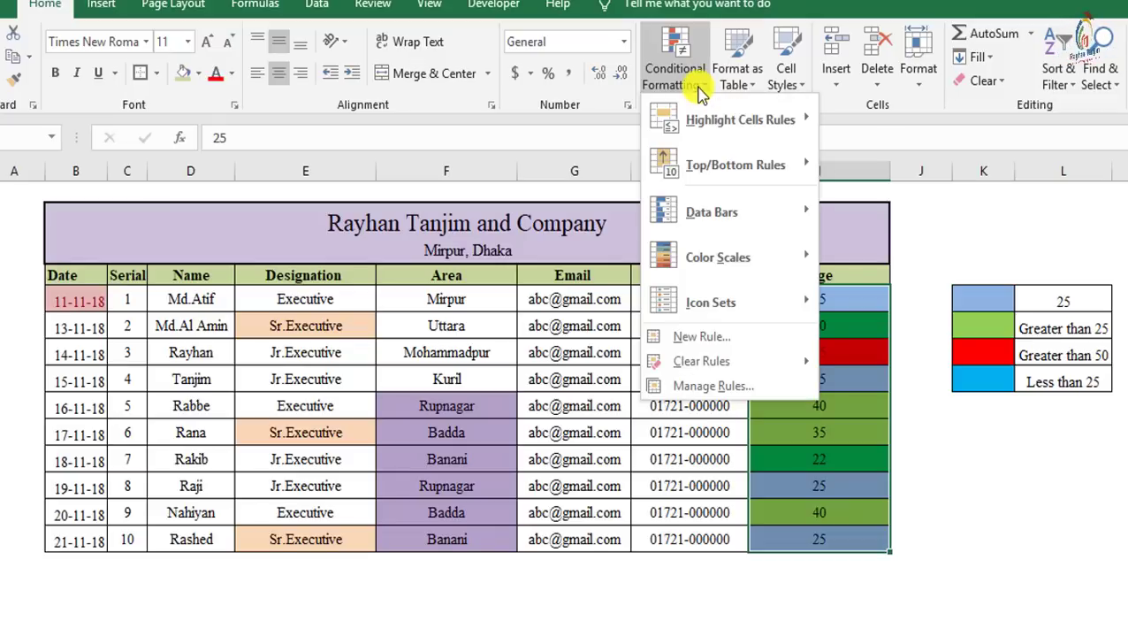
mouse_move(701, 361)
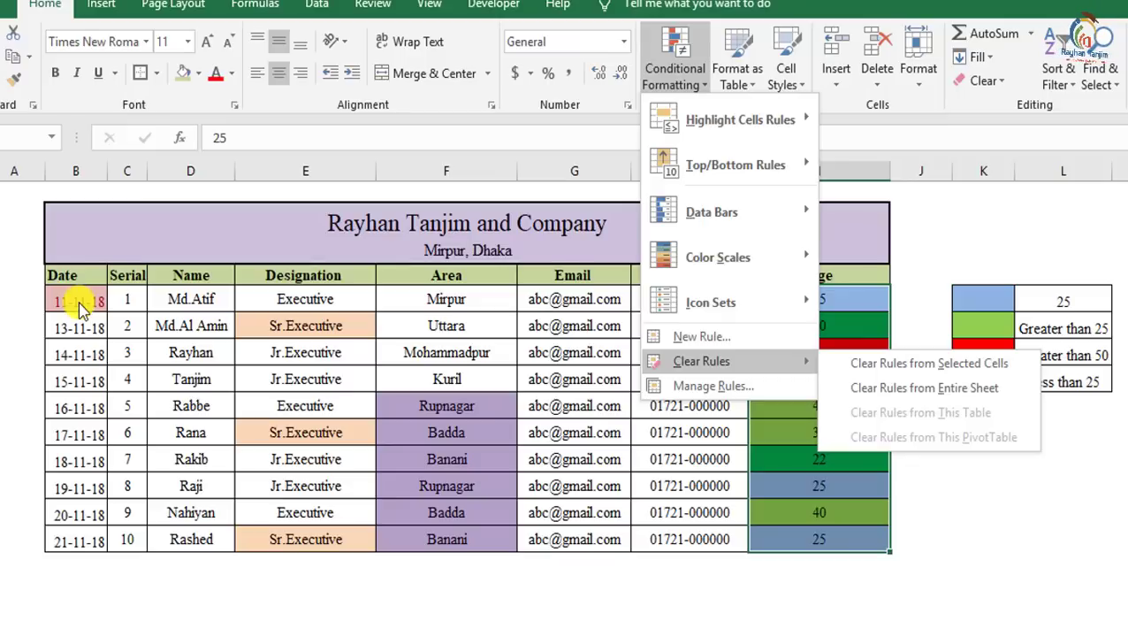
Change the date in B6 to 11-11-2018.
left_click(75, 325)
double_click(64, 331)
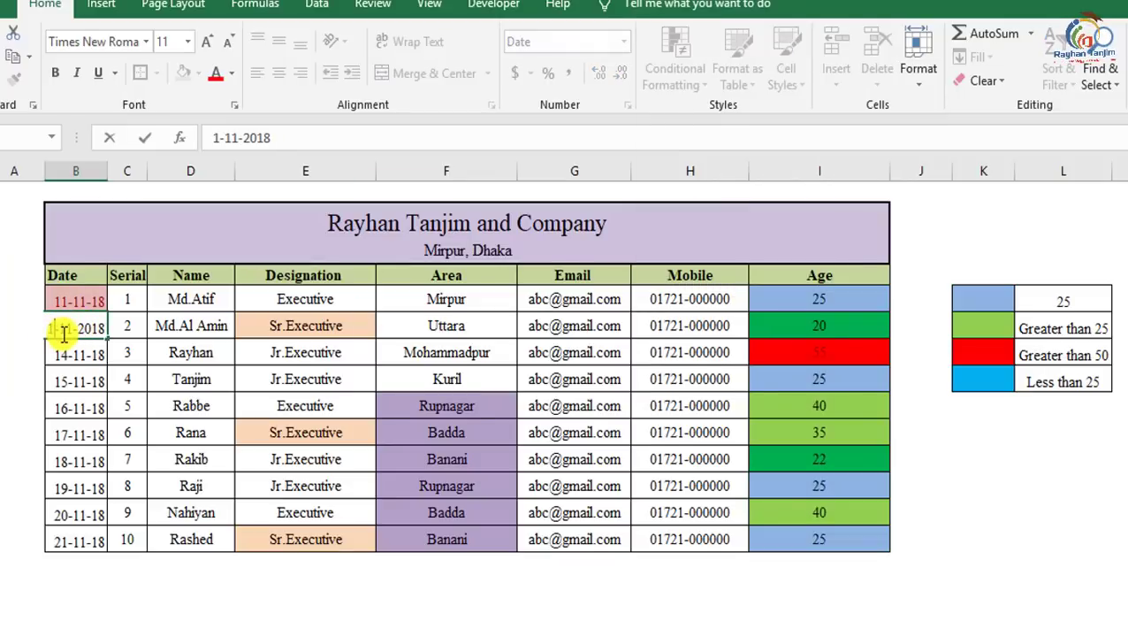
type("1")
left_click(214, 324)
left_click(94, 330)
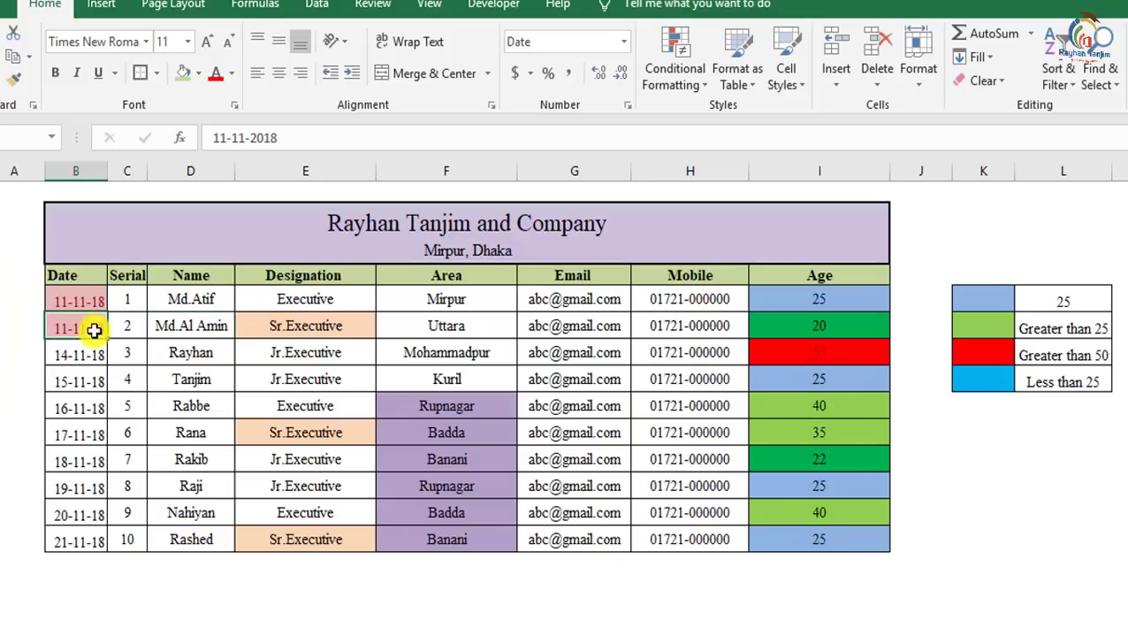
Select B5:I14, review the existing rules, then clear conditional formatting from the entire sheet.
left_click(784, 296)
left_click_drag(79, 301, 817, 543)
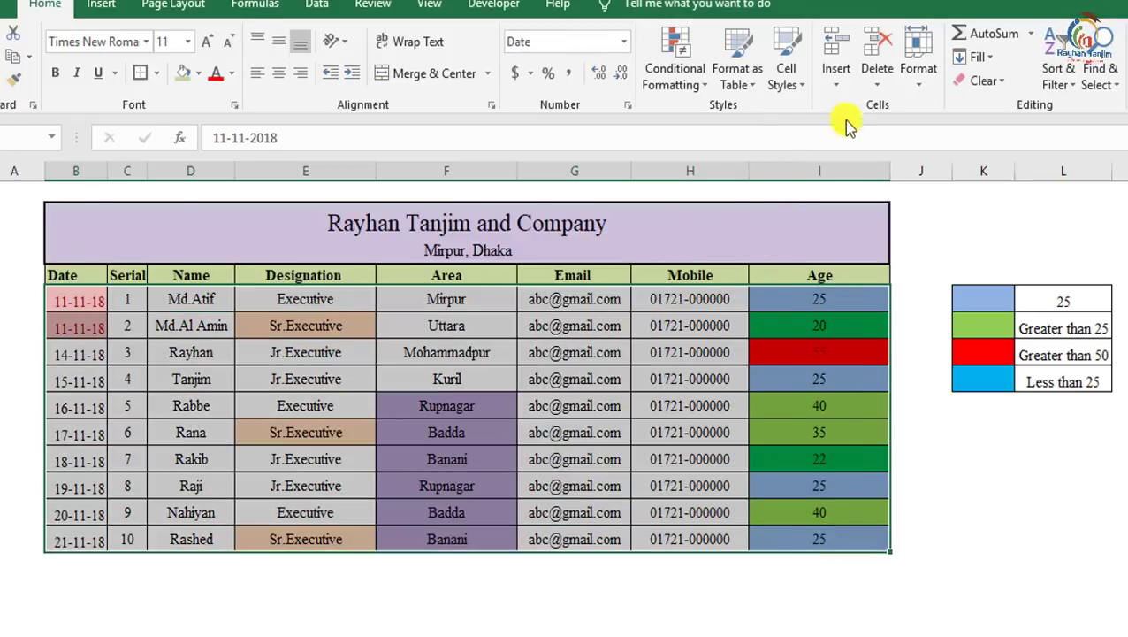
left_click(703, 93)
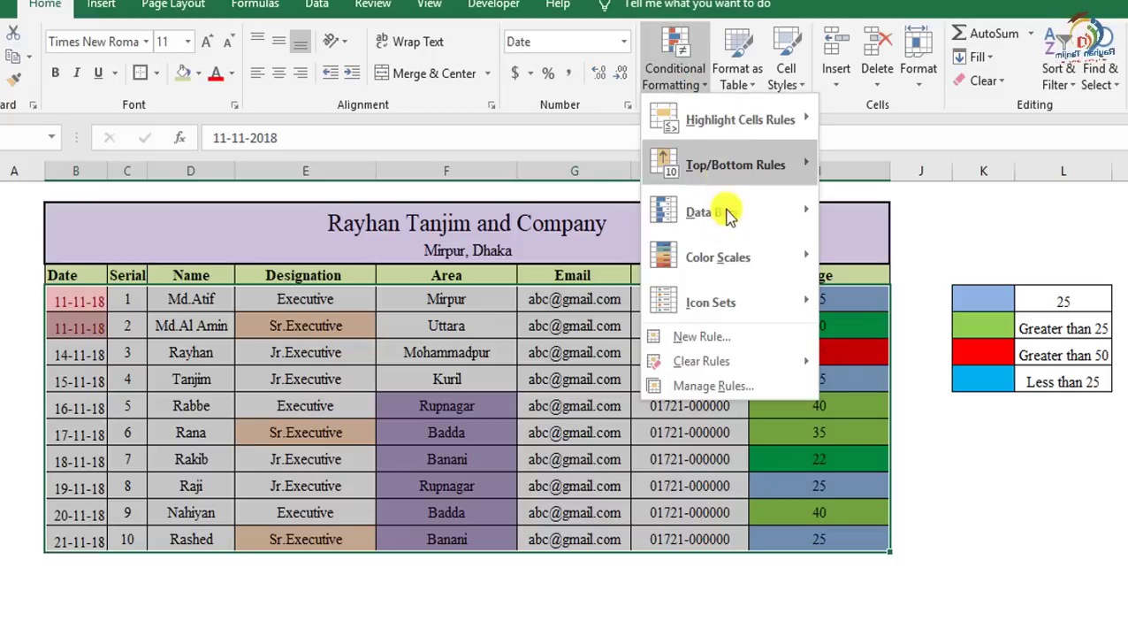
left_click(728, 455)
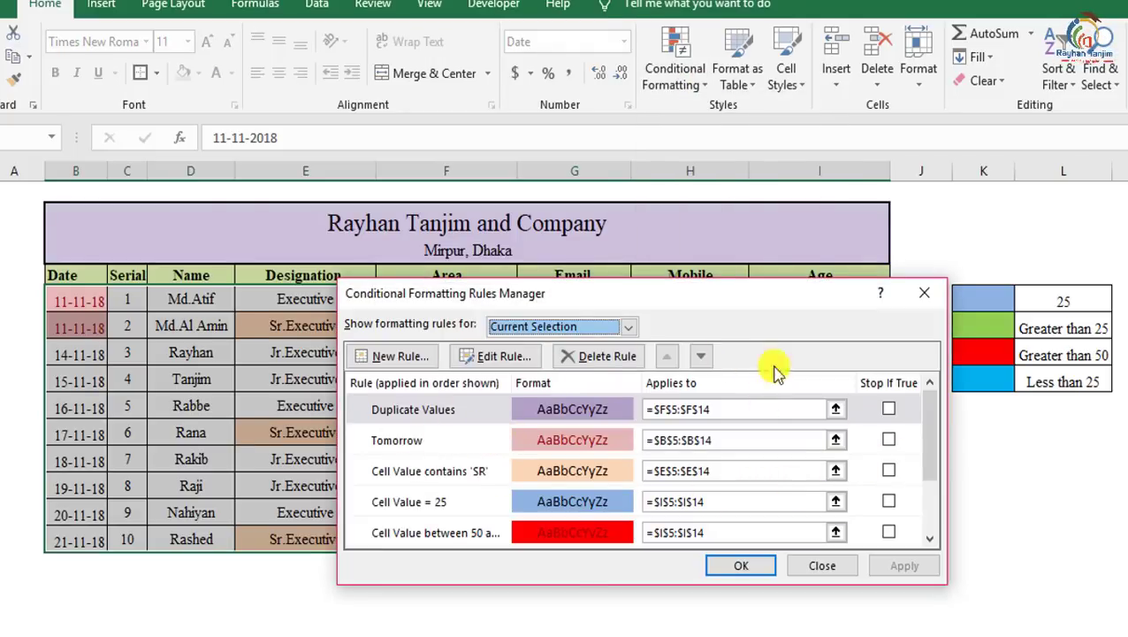
key("Escape")
left_click(675, 71)
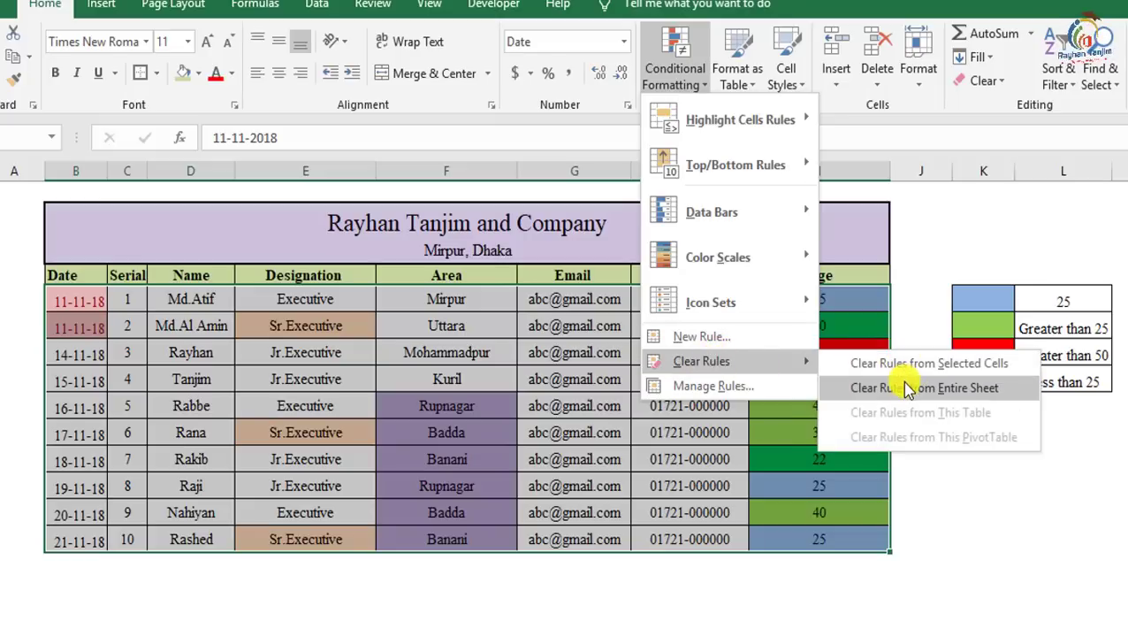
left_click(908, 389)
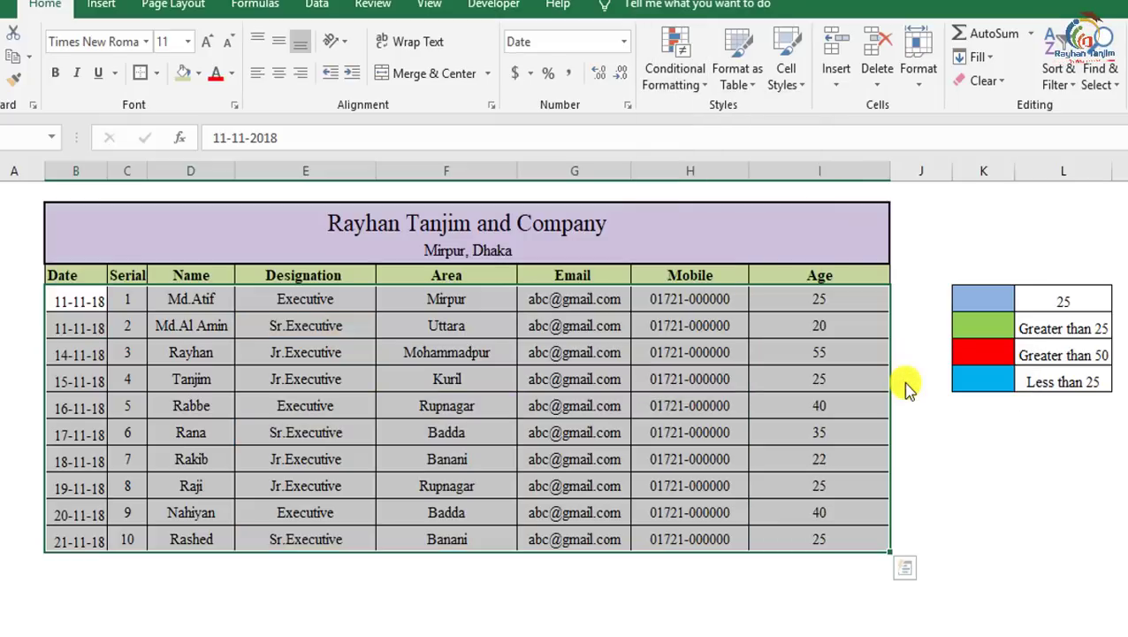
left_click(164, 321)
left_click_drag(79, 311, 844, 541)
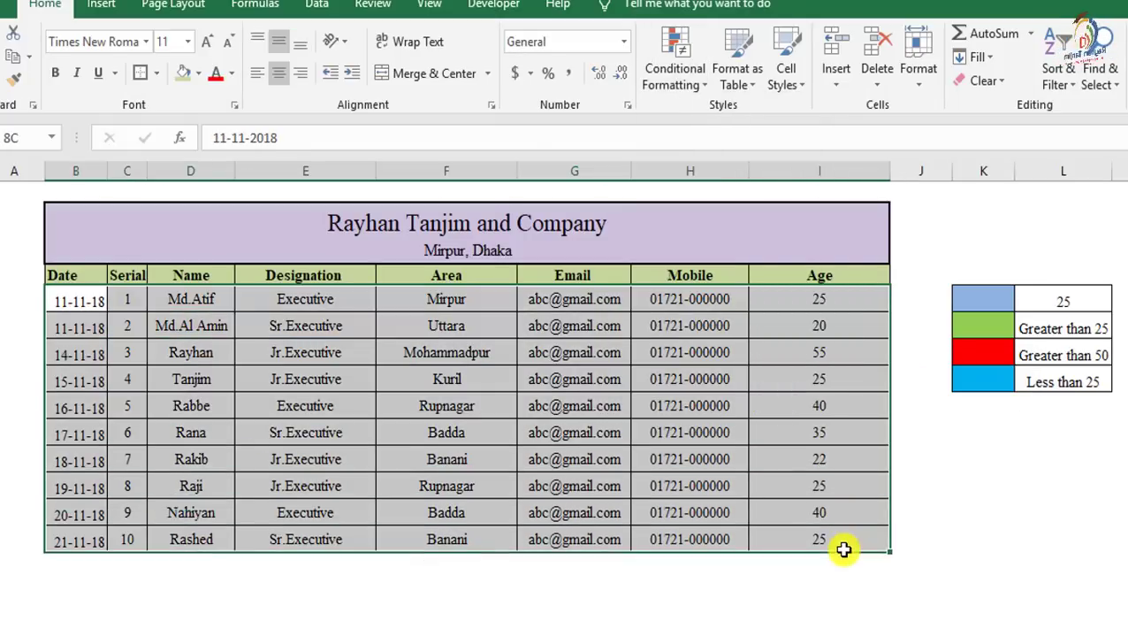
Select the colour legend block, then the Age values I5:I14.
left_click(947, 456)
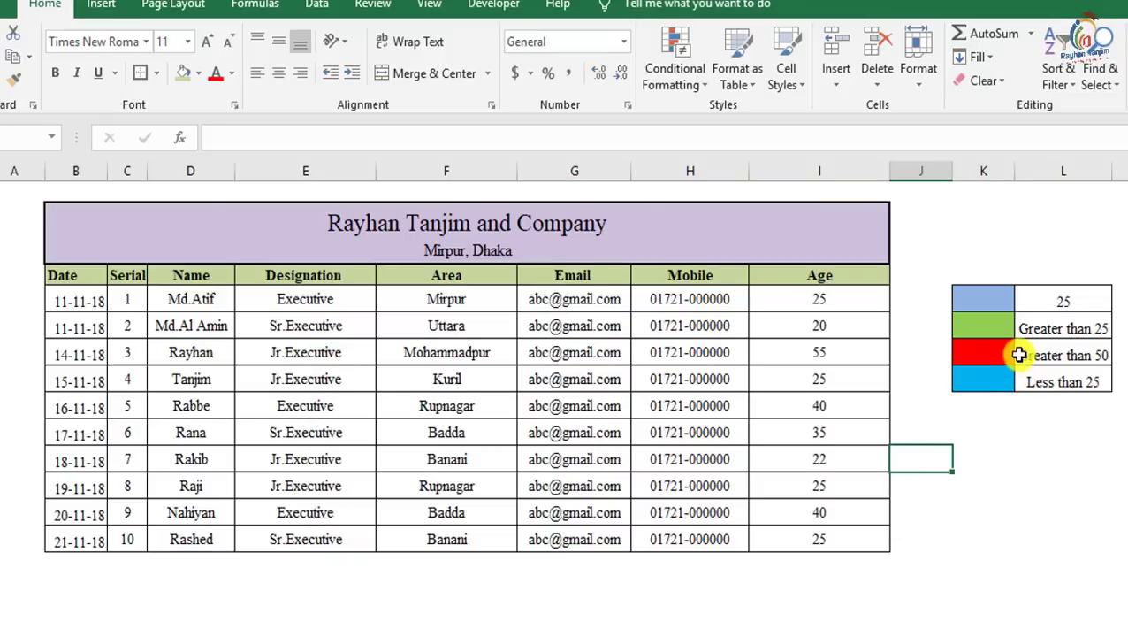
left_click(1077, 300)
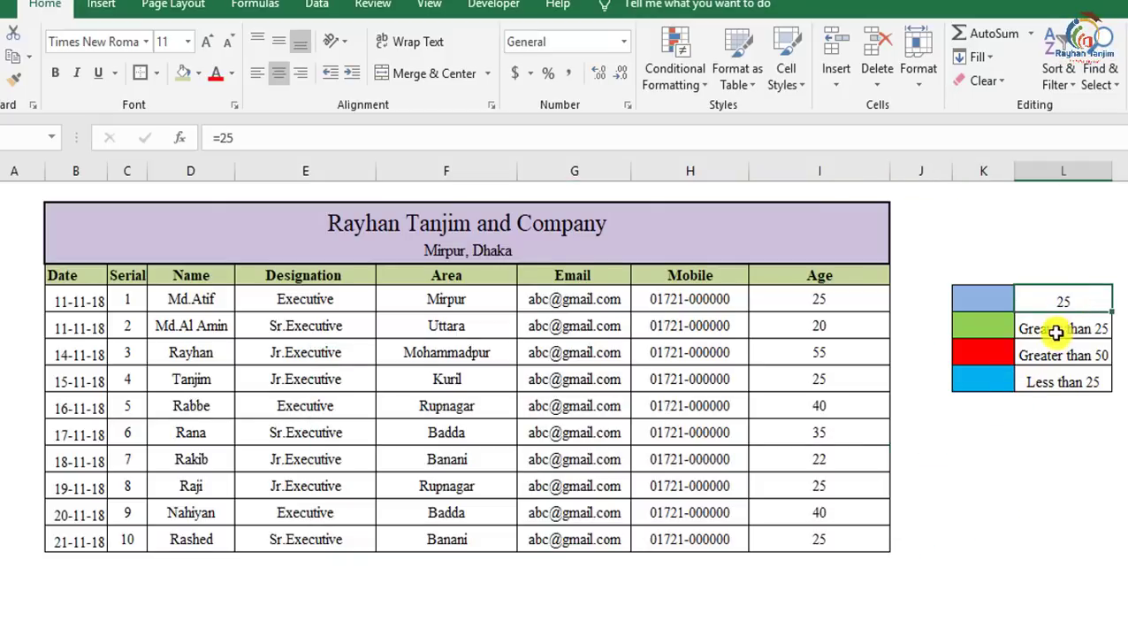
left_click_drag(1005, 304, 1067, 381)
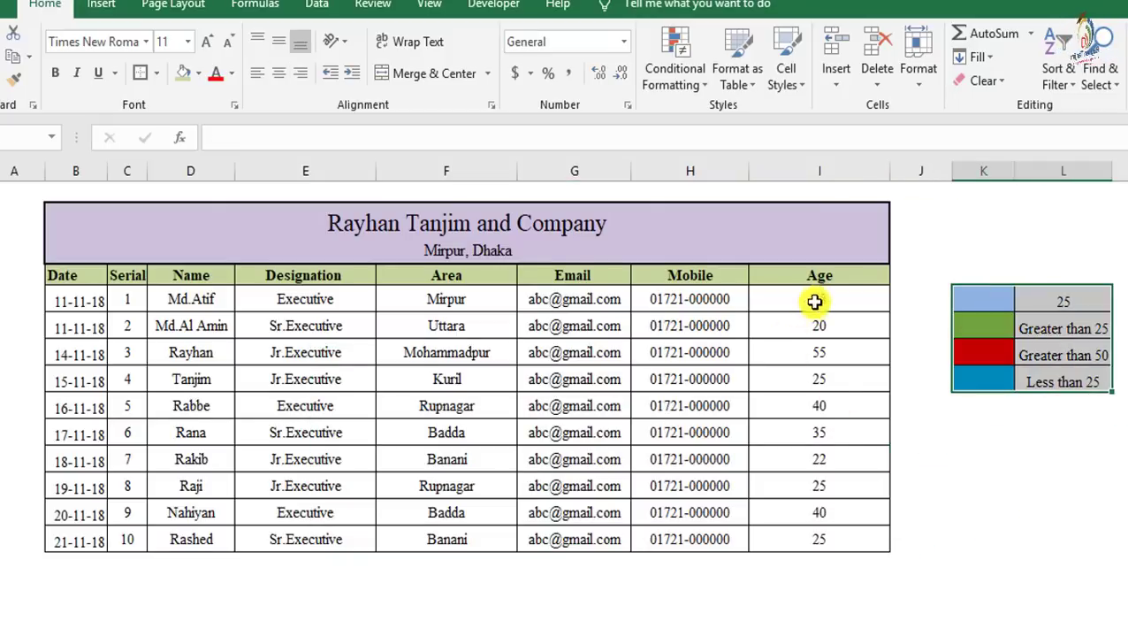
left_click_drag(818, 301, 848, 544)
left_click(989, 517)
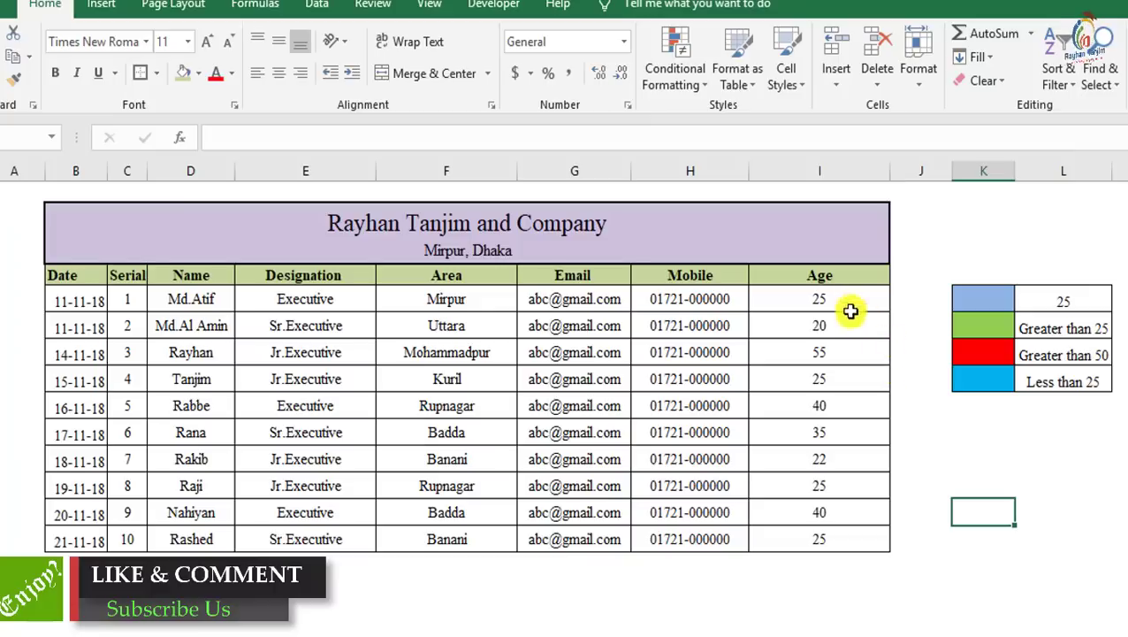
mouse_move(831, 299)
left_mouse_down()
mouse_move(820, 478)
mouse_move(831, 536)
left_mouse_up()
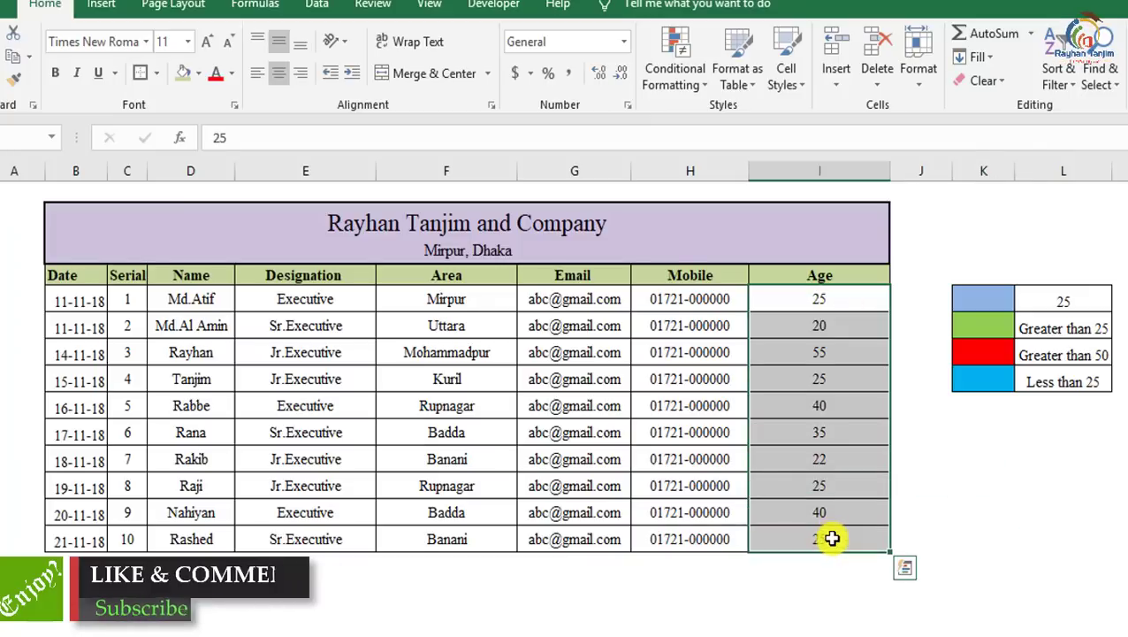
Start a Greater Than highlight rule with threshold 20 and a custom format.
left_click(700, 96)
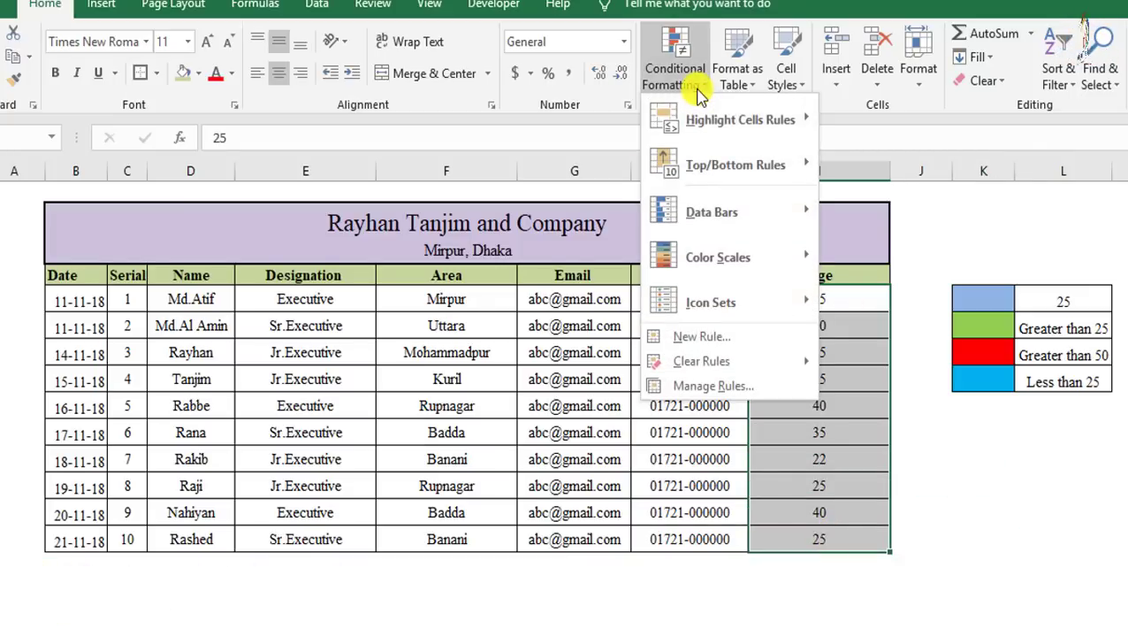
mouse_move(740, 120)
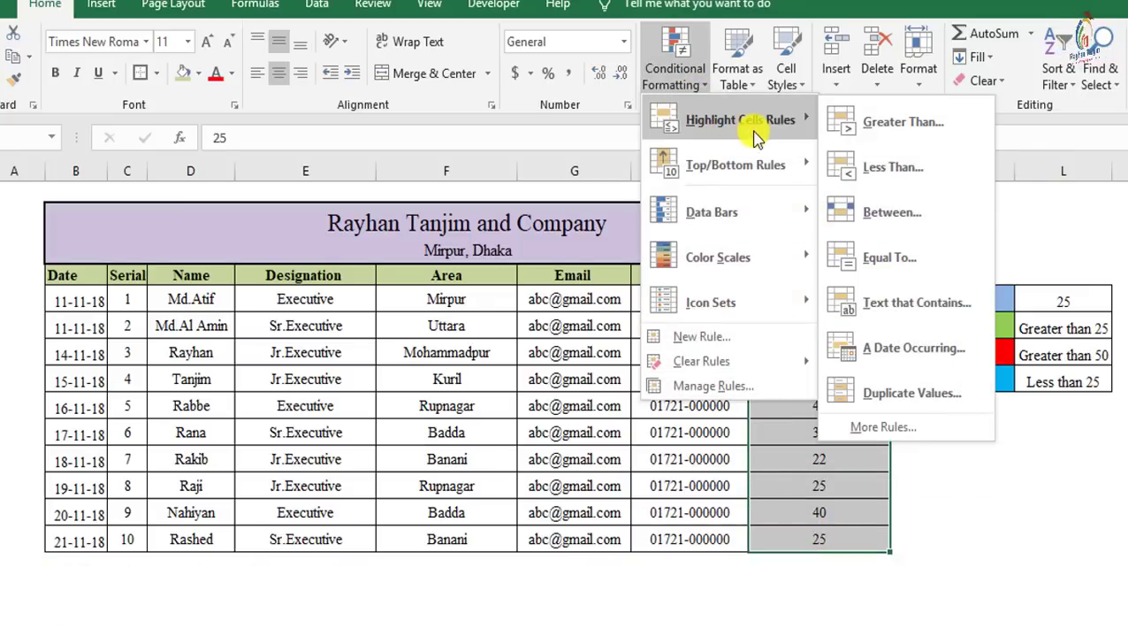
left_click(898, 132)
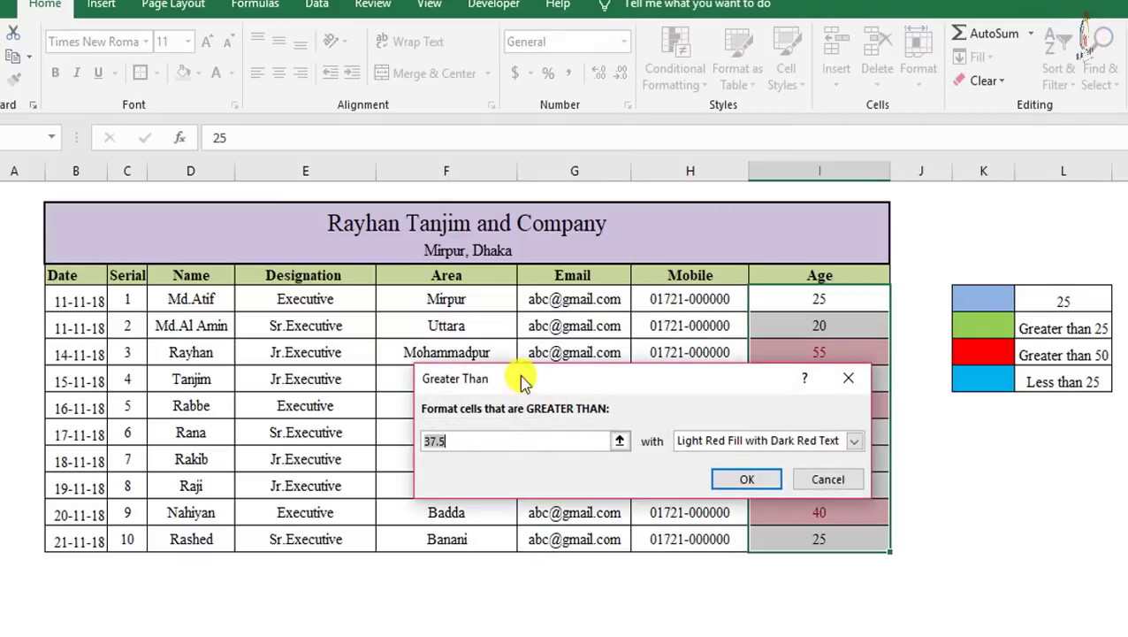
key("BackSpace")
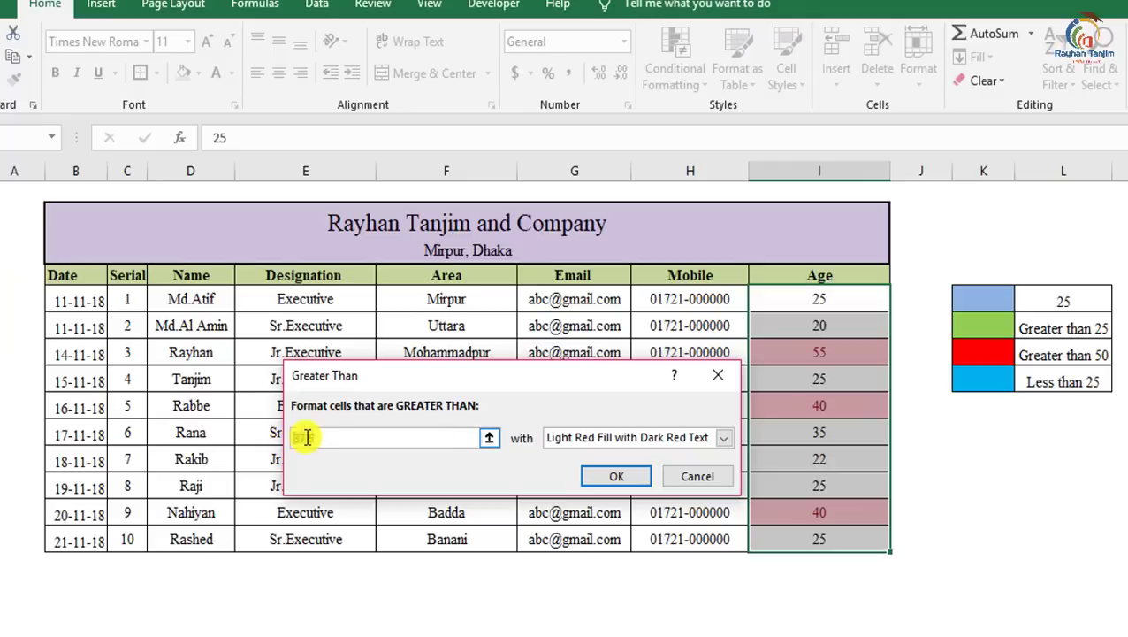
type("20")
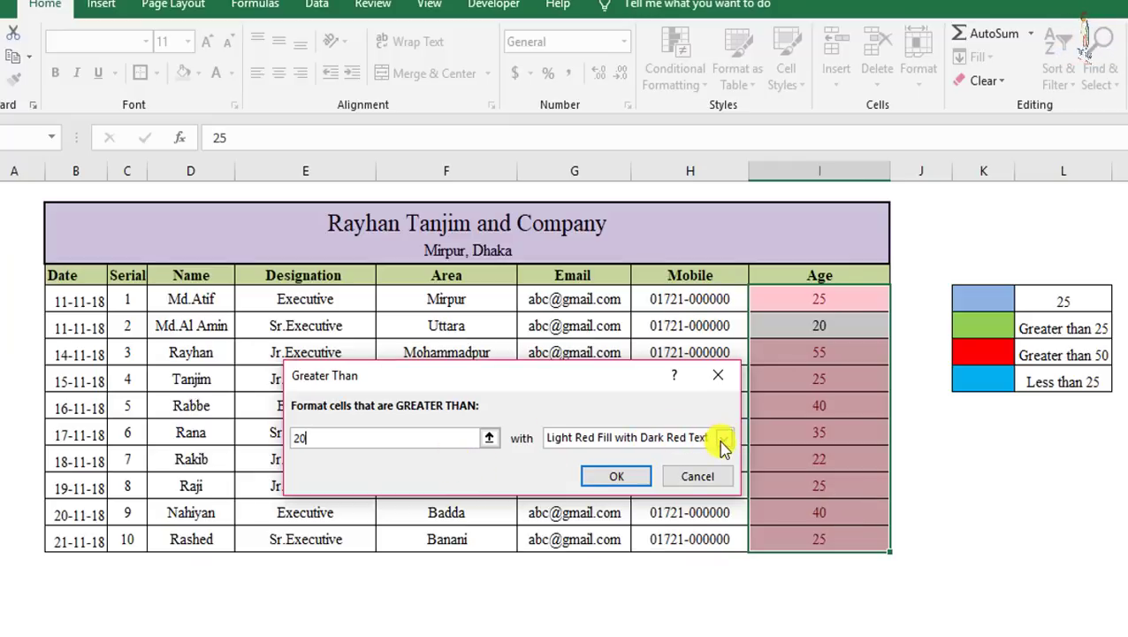
left_click(721, 447)
left_click(604, 539)
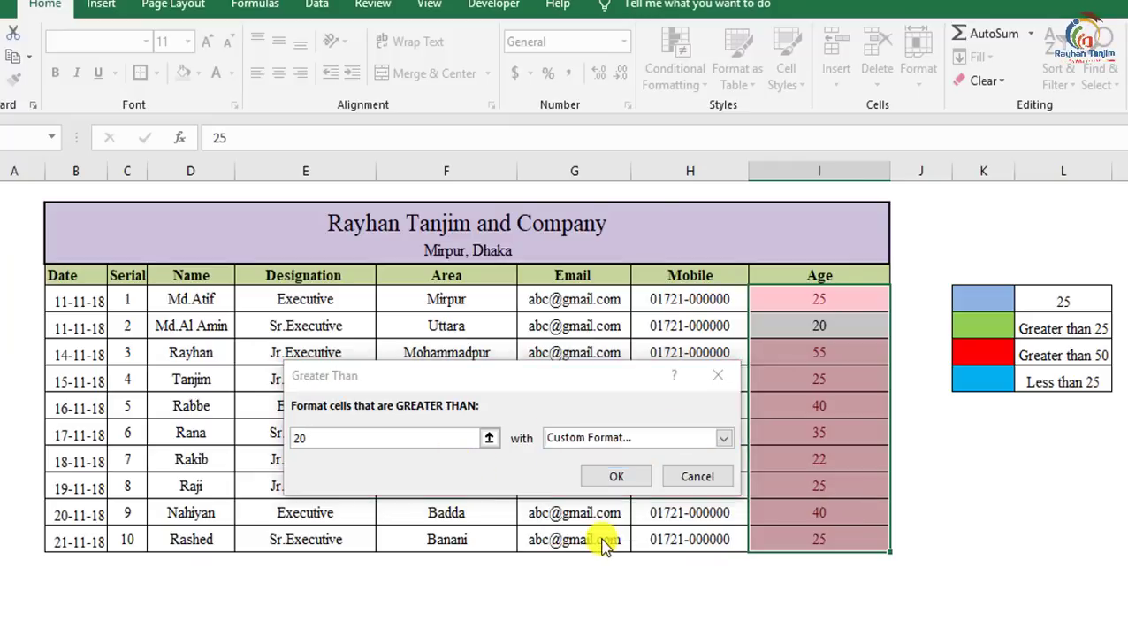
Format ages above 20 with a light blue fill and bold, automatic-colour text, and apply the rule.
left_click(579, 193)
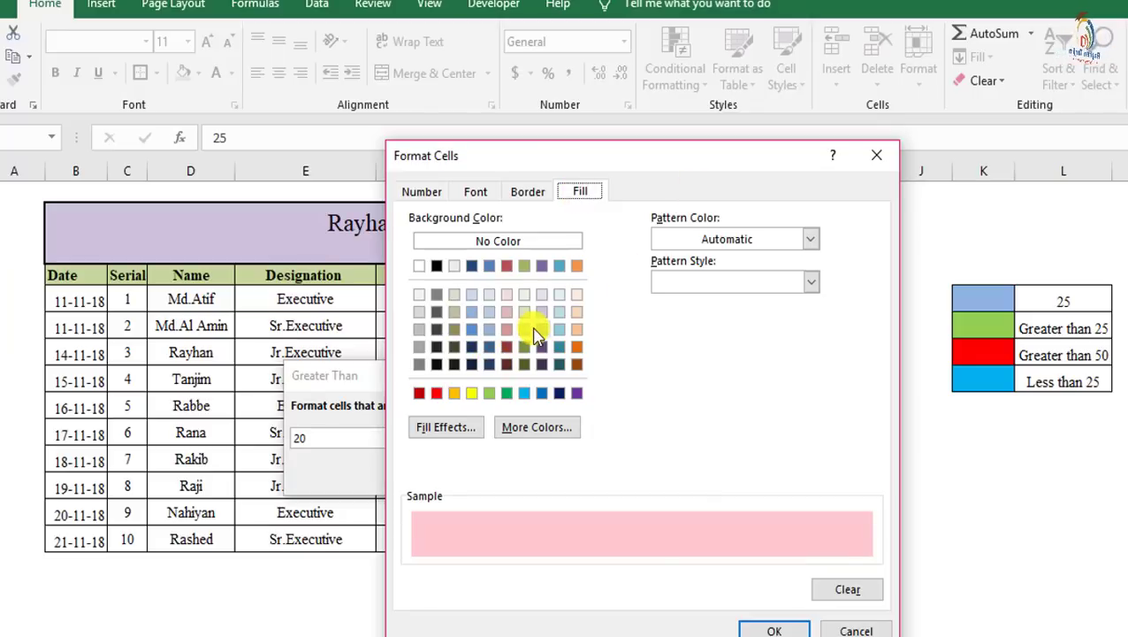
left_click(471, 330)
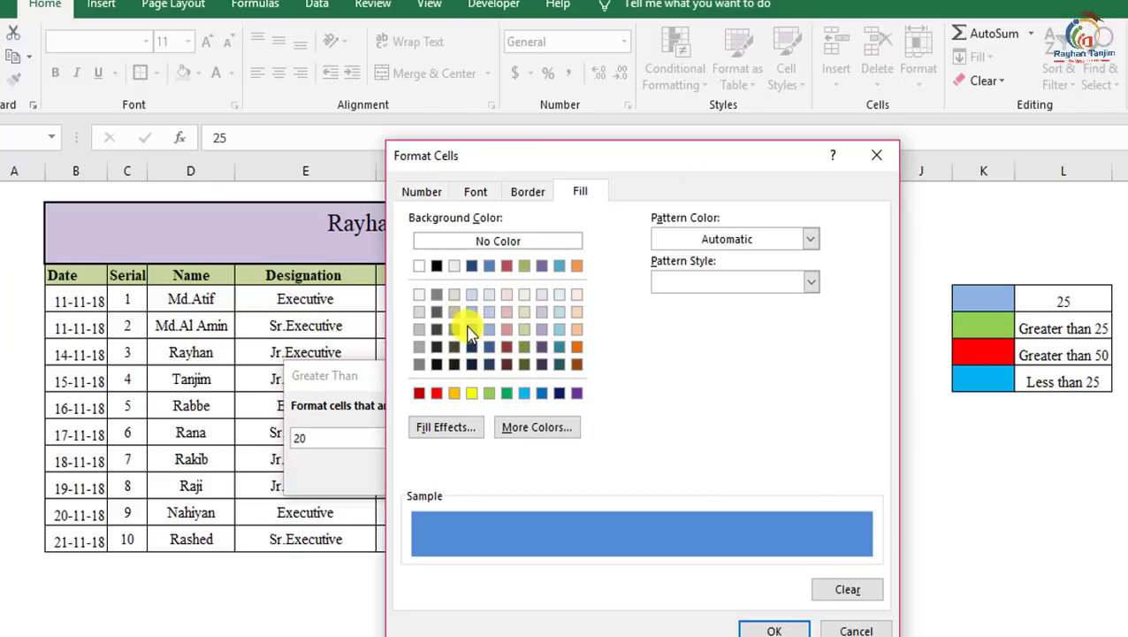
left_click(489, 329)
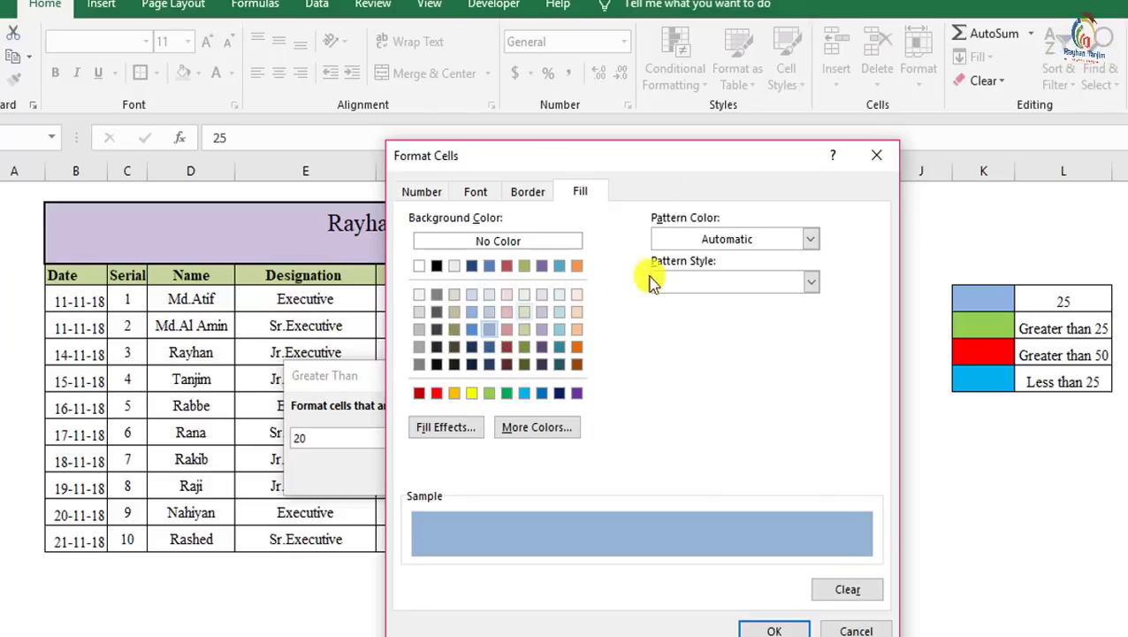
left_click(536, 197)
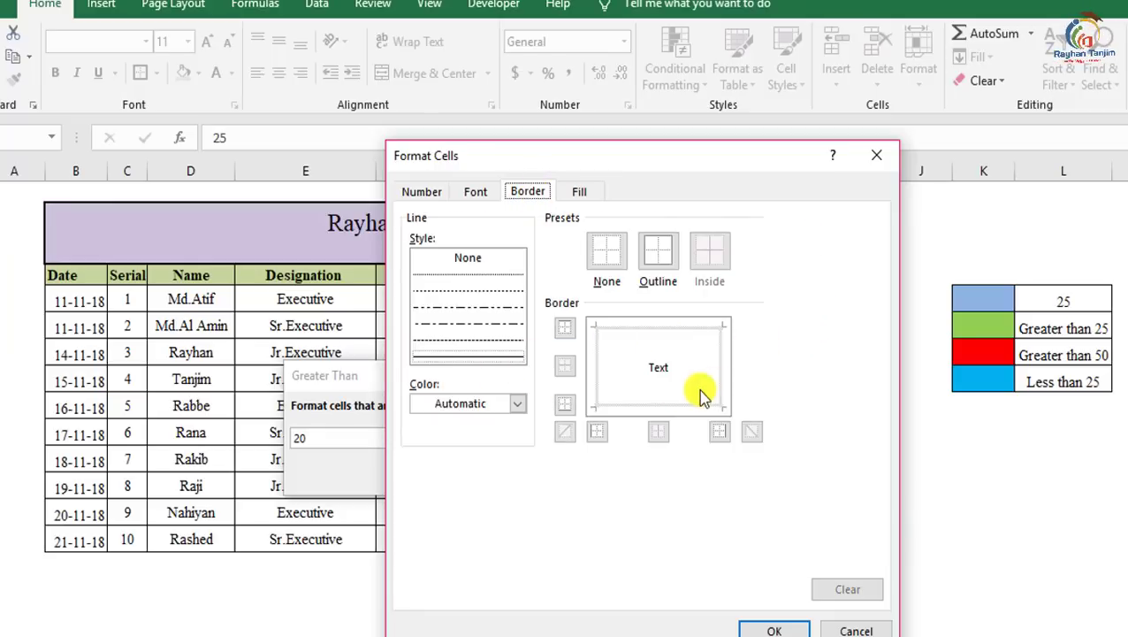
left_click(480, 192)
left_click(775, 364)
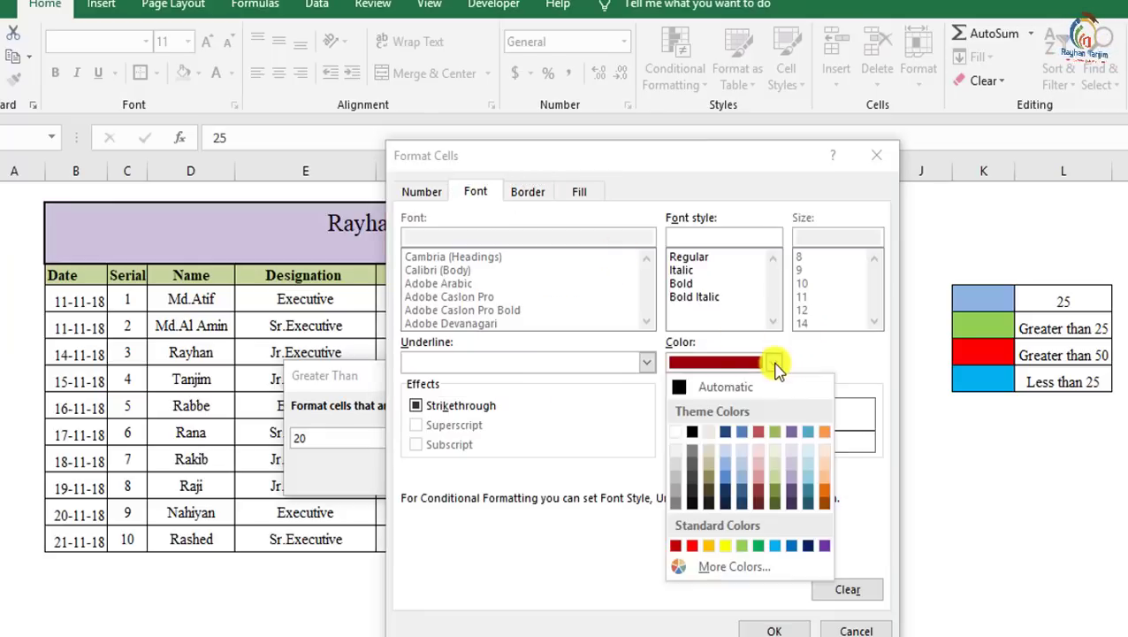
left_click(681, 387)
left_click(699, 283)
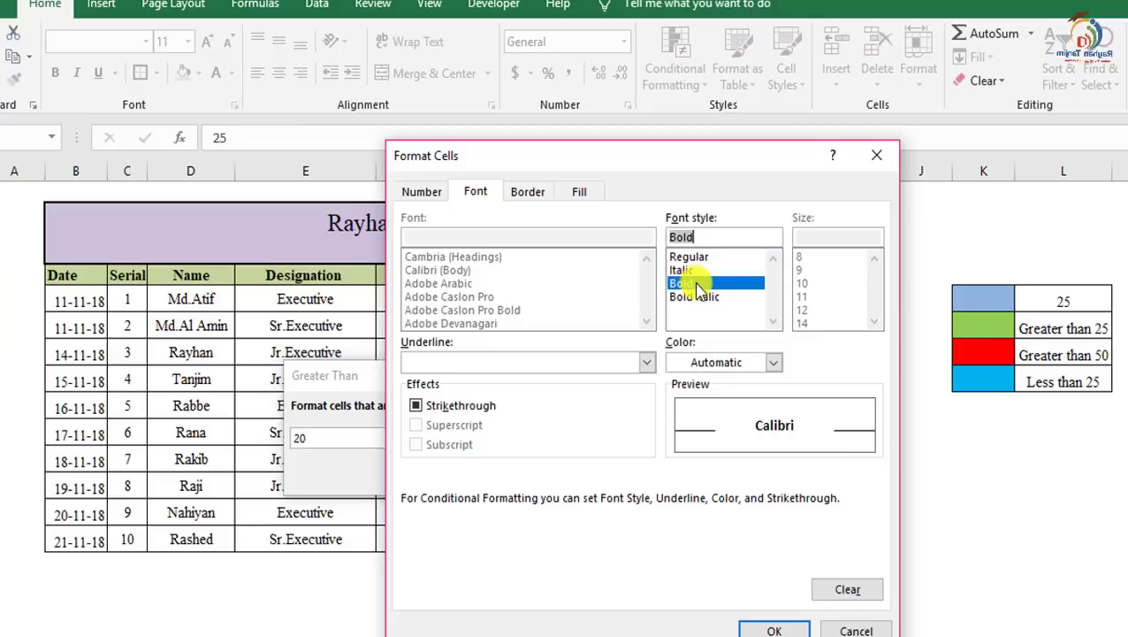
left_click(772, 628)
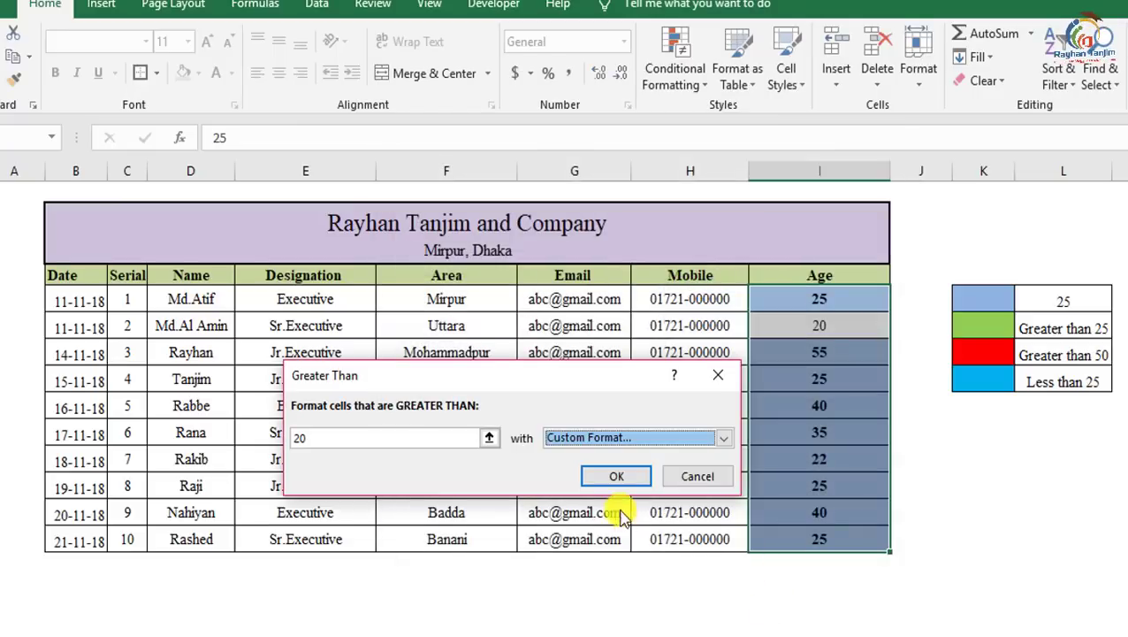
left_click(614, 476)
left_click(865, 405)
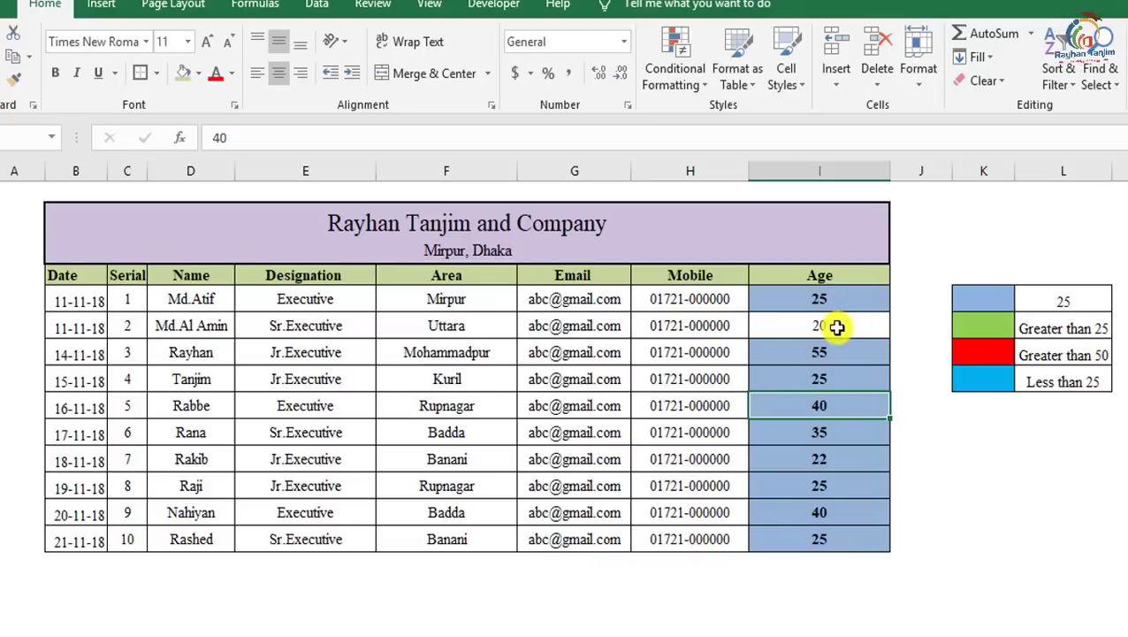
Change the first Age to 15, then undo back to 25.
left_click(955, 299)
left_click(851, 305)
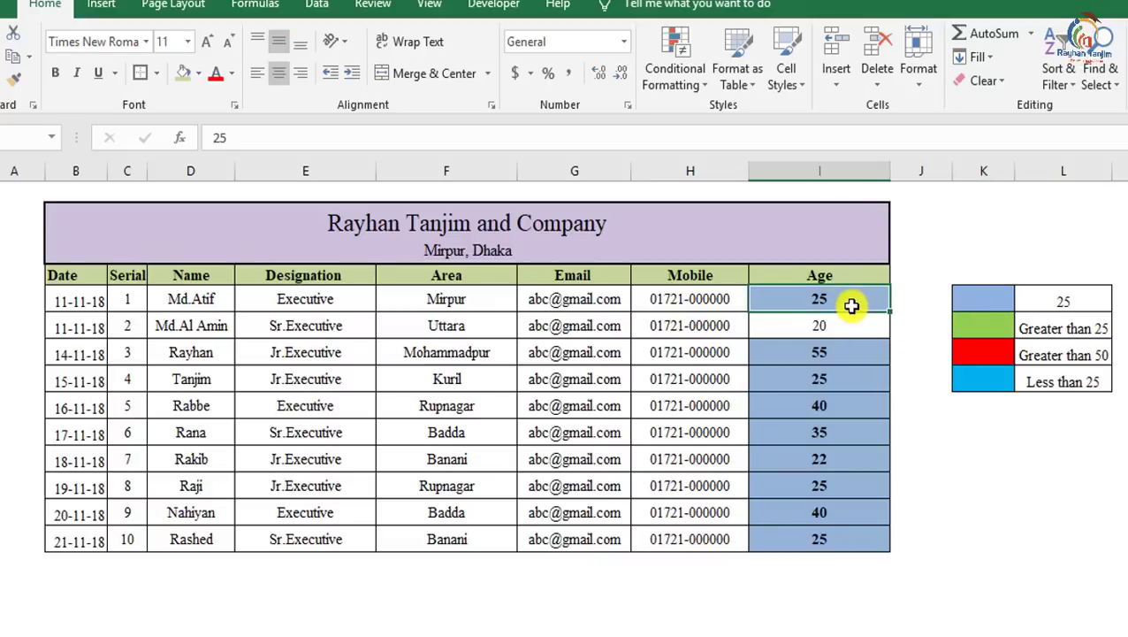
type("15")
key("Return")
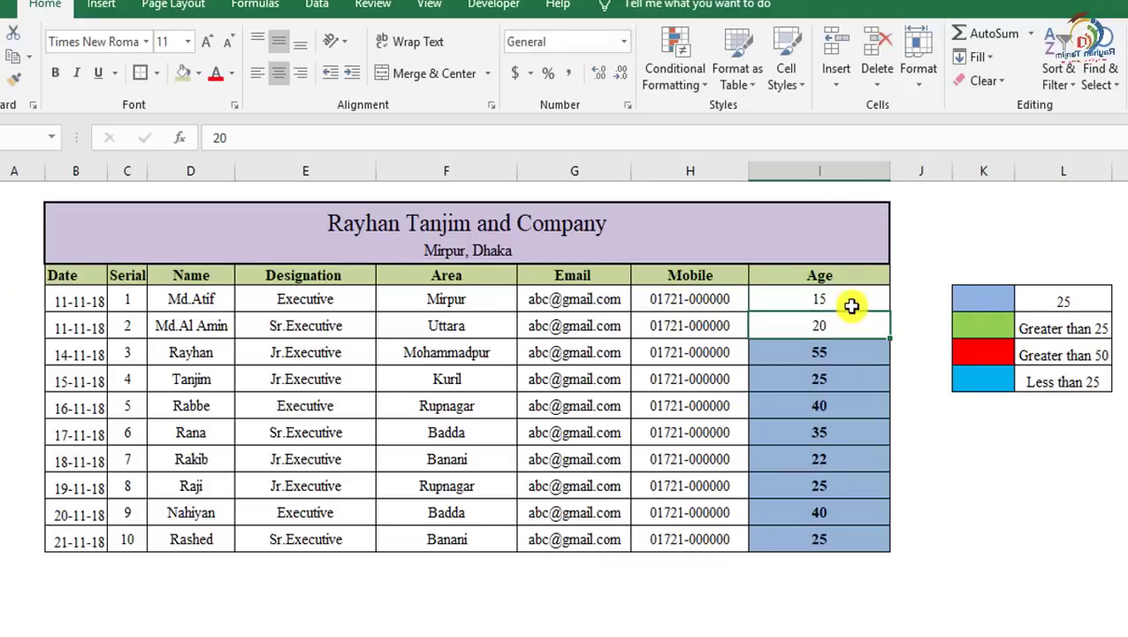
left_click(851, 305)
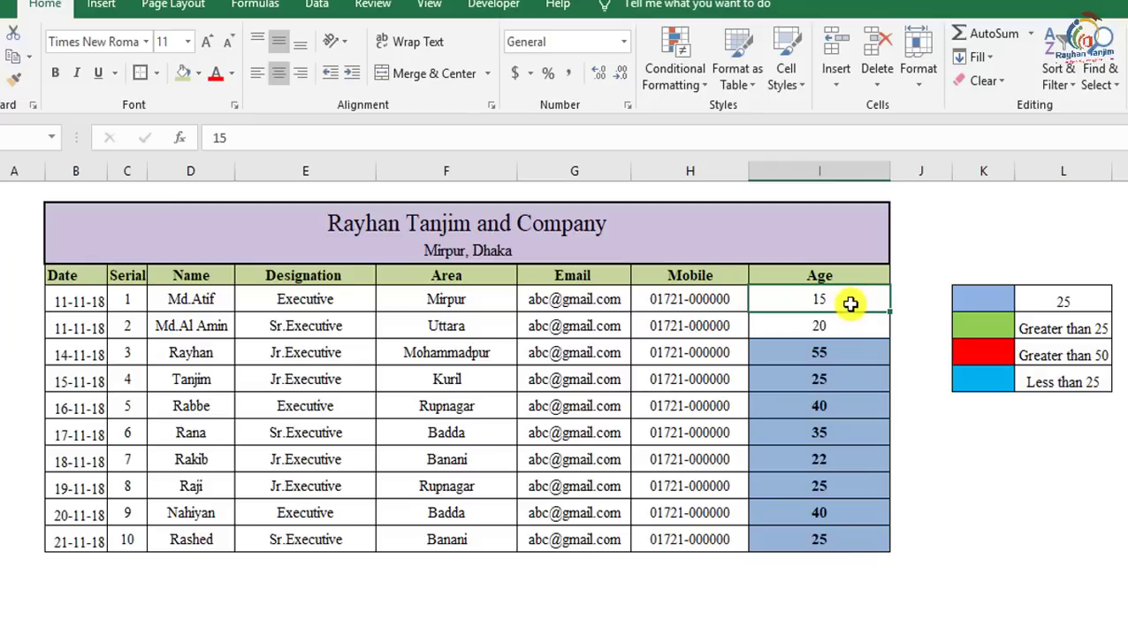
key("ctrl+z")
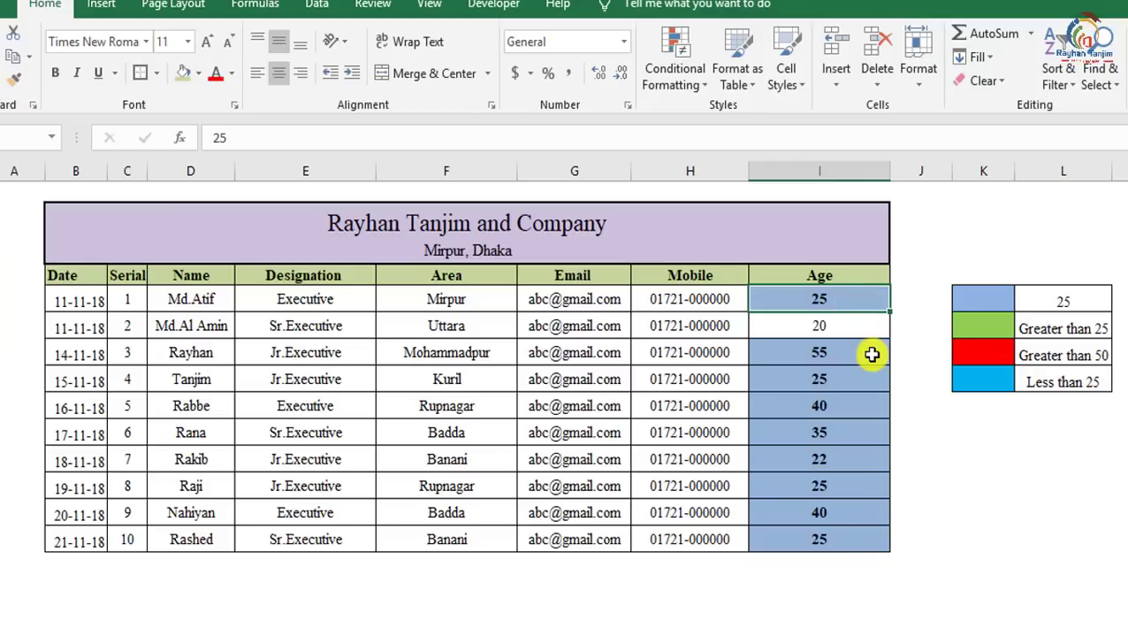
Change the Age 40 to 20 and serial 7's age from 22 to 30.
left_click(873, 358)
left_click(852, 408)
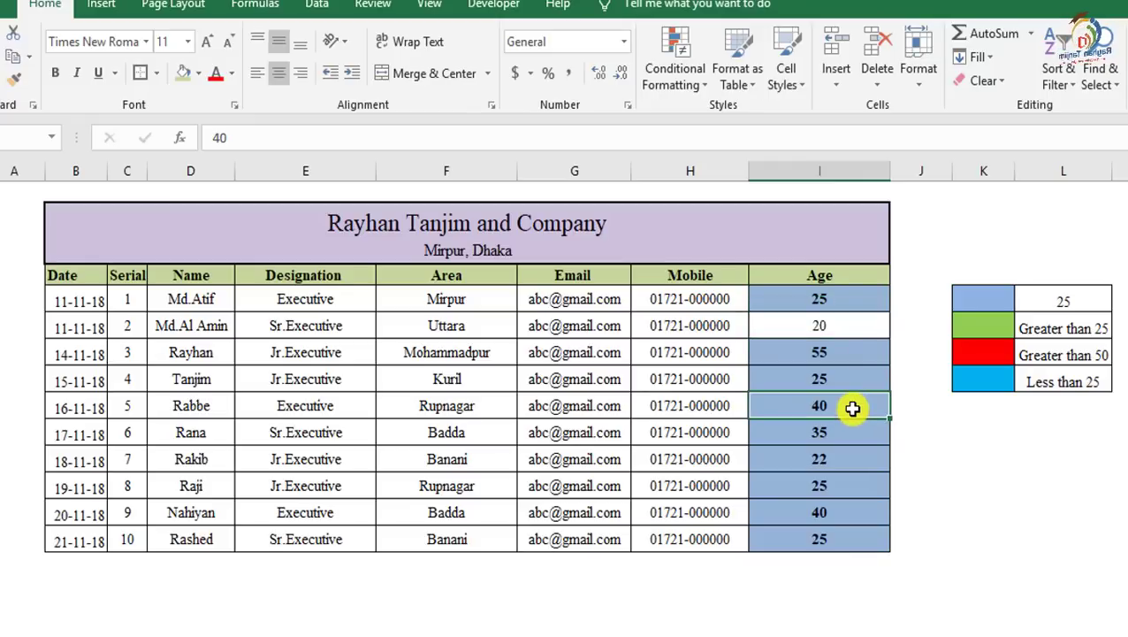
type("20")
left_click(865, 453)
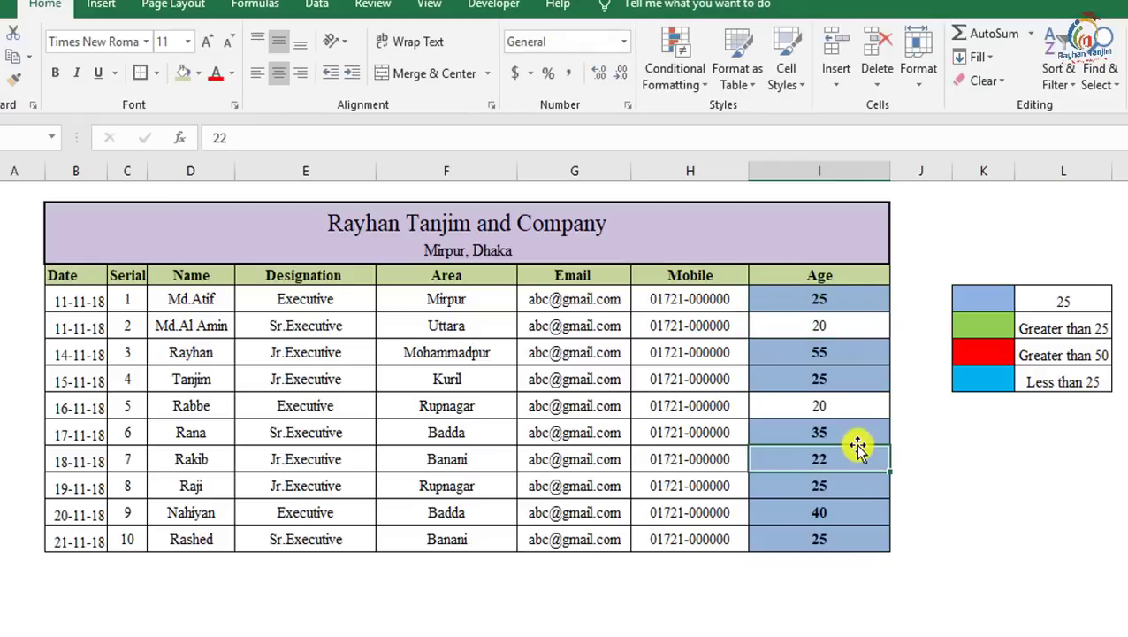
type("30")
left_click(900, 480)
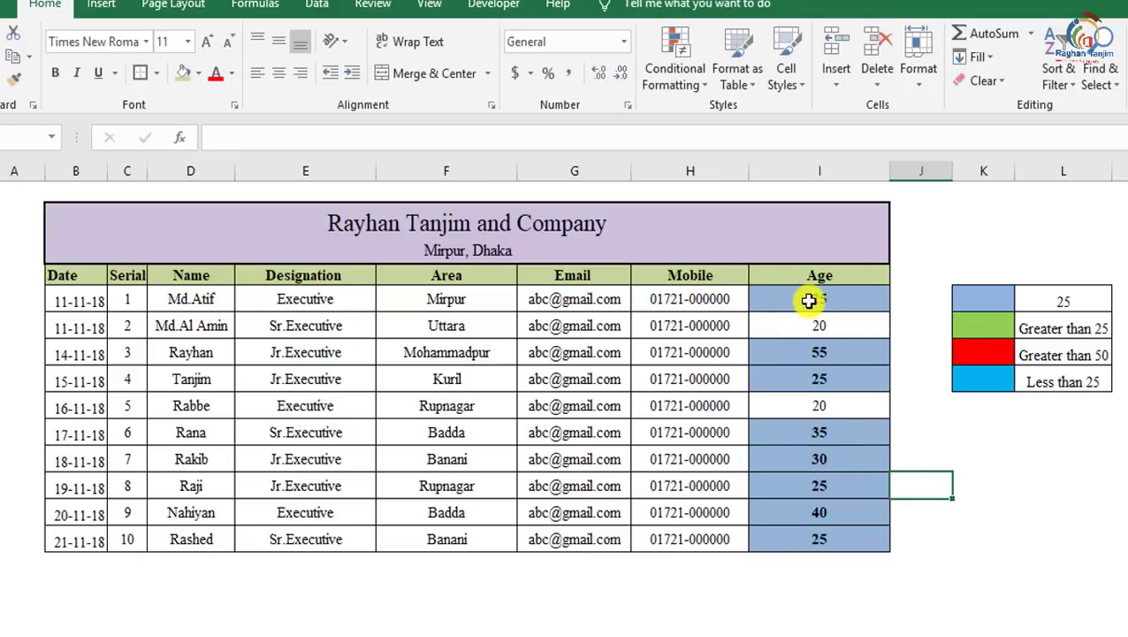
Create a Less Than rule on the ten Age values with threshold 25 and a custom format.
left_click_drag(808, 311, 796, 538)
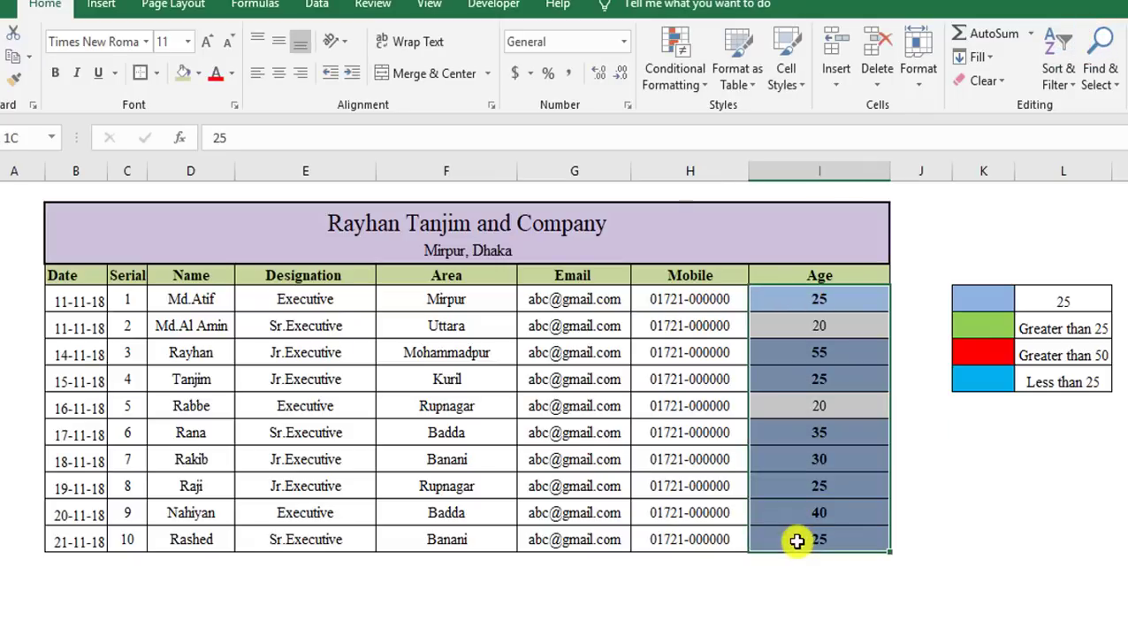
left_click(676, 79)
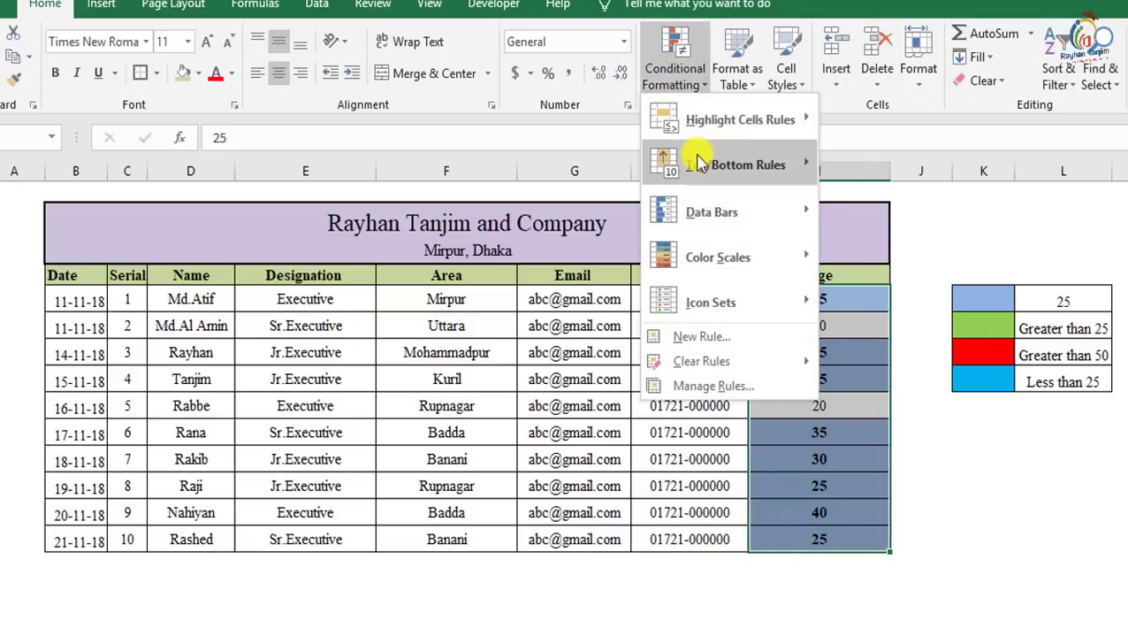
mouse_move(740, 119)
left_click(881, 168)
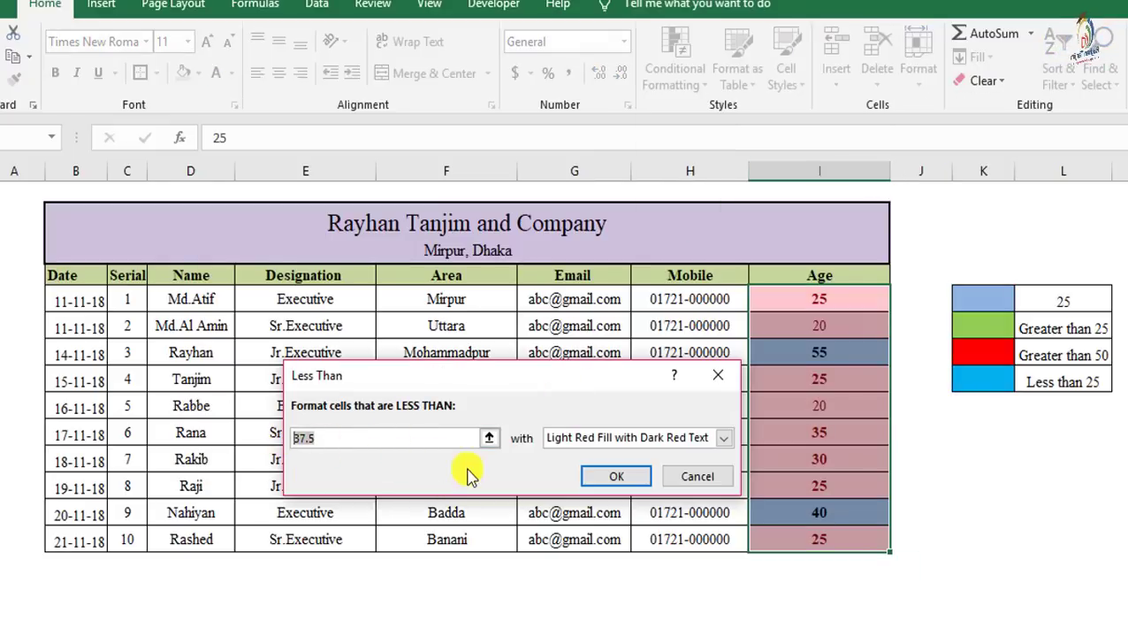
type("20")
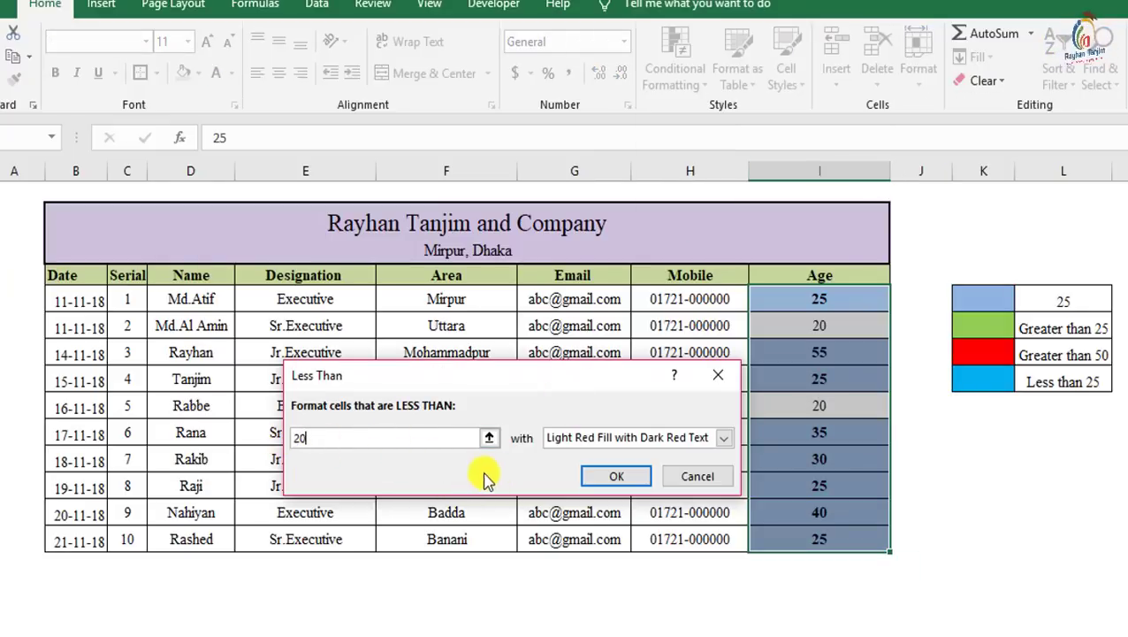
key("Tab")
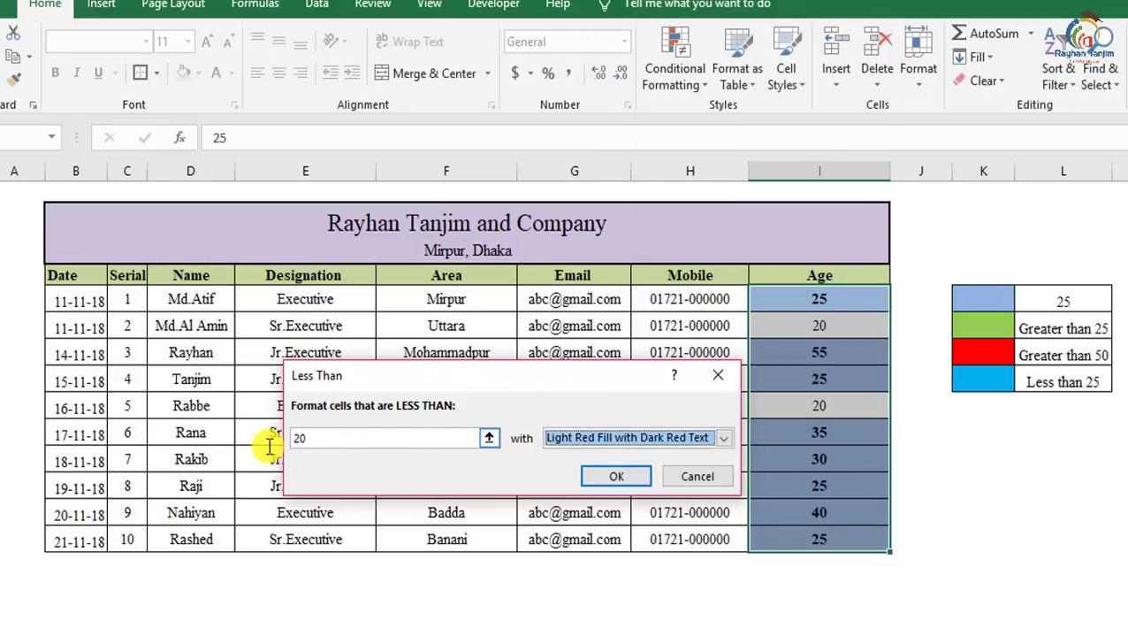
left_click_drag(340, 441, 311, 441)
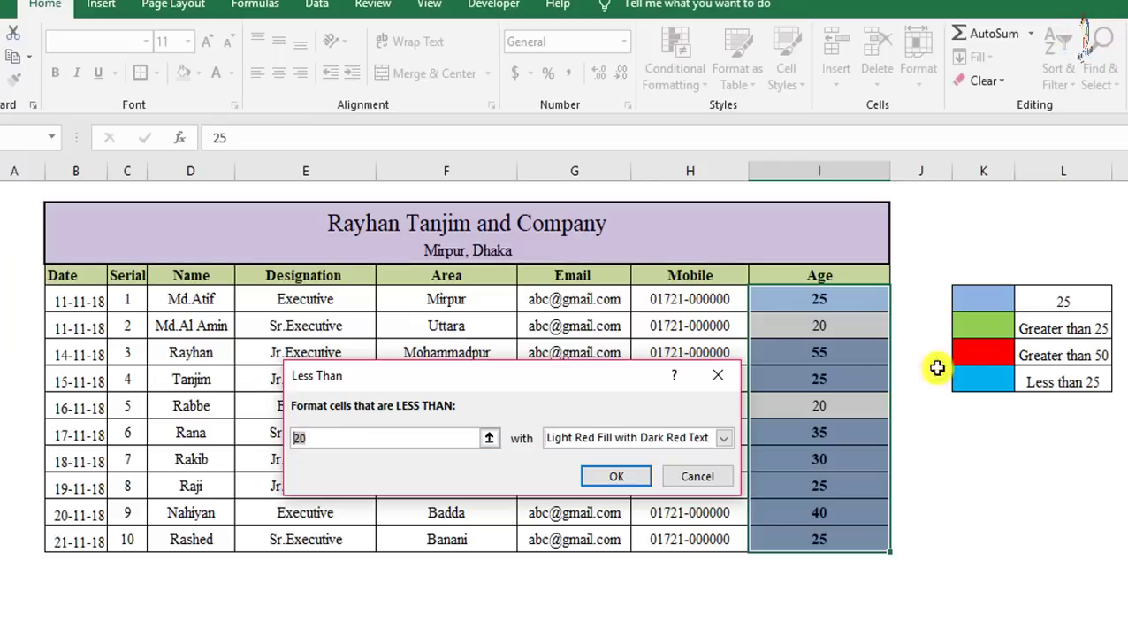
type("25")
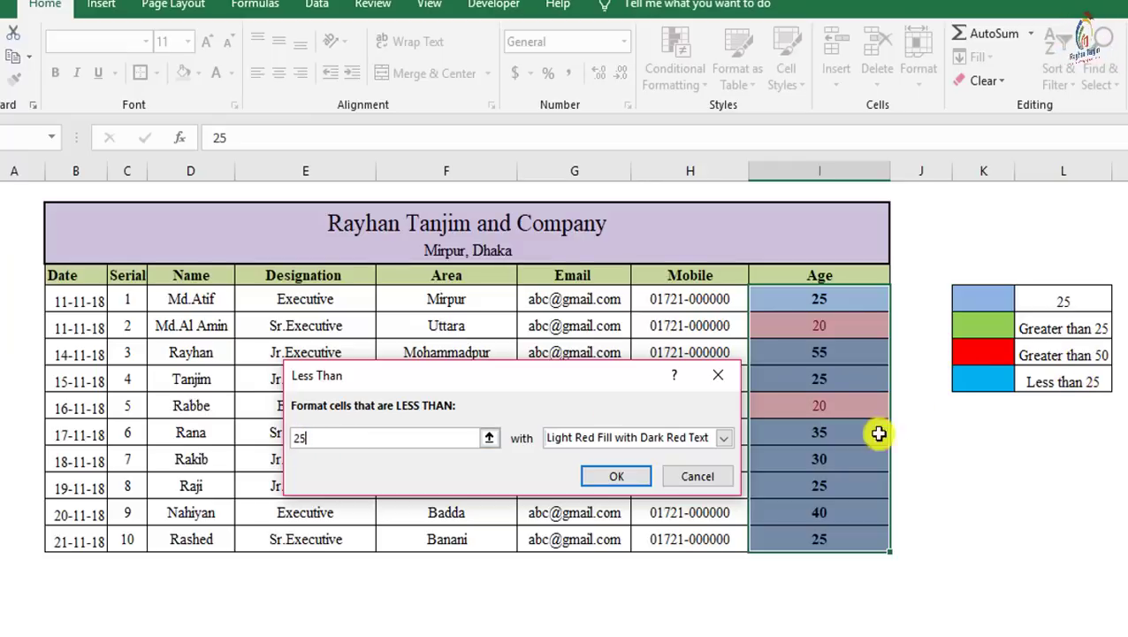
left_click(729, 439)
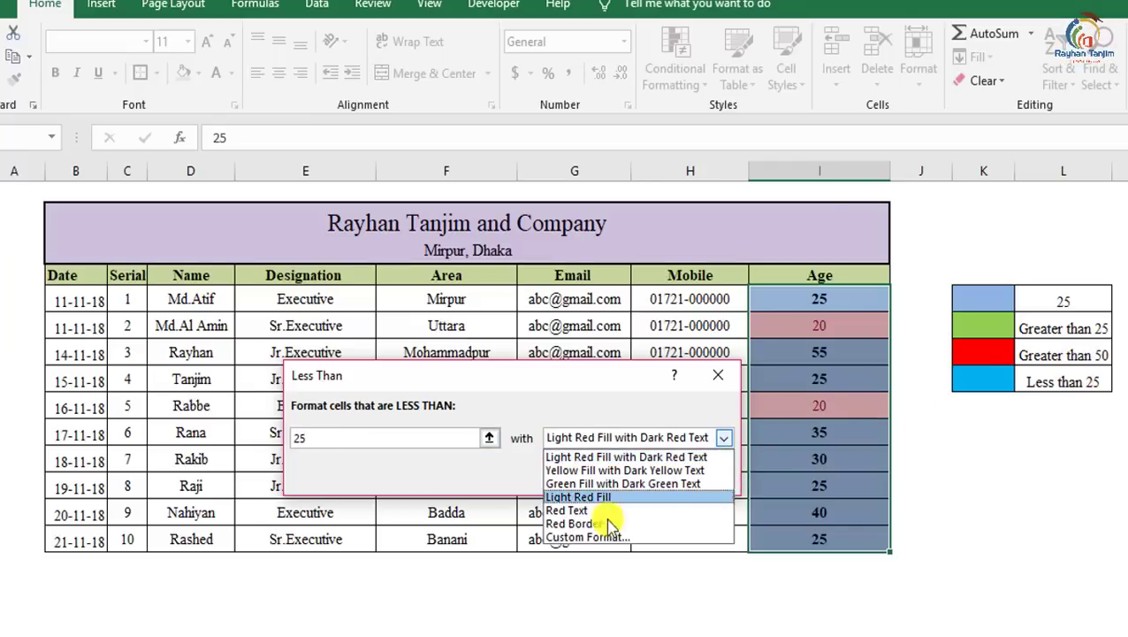
left_click(590, 540)
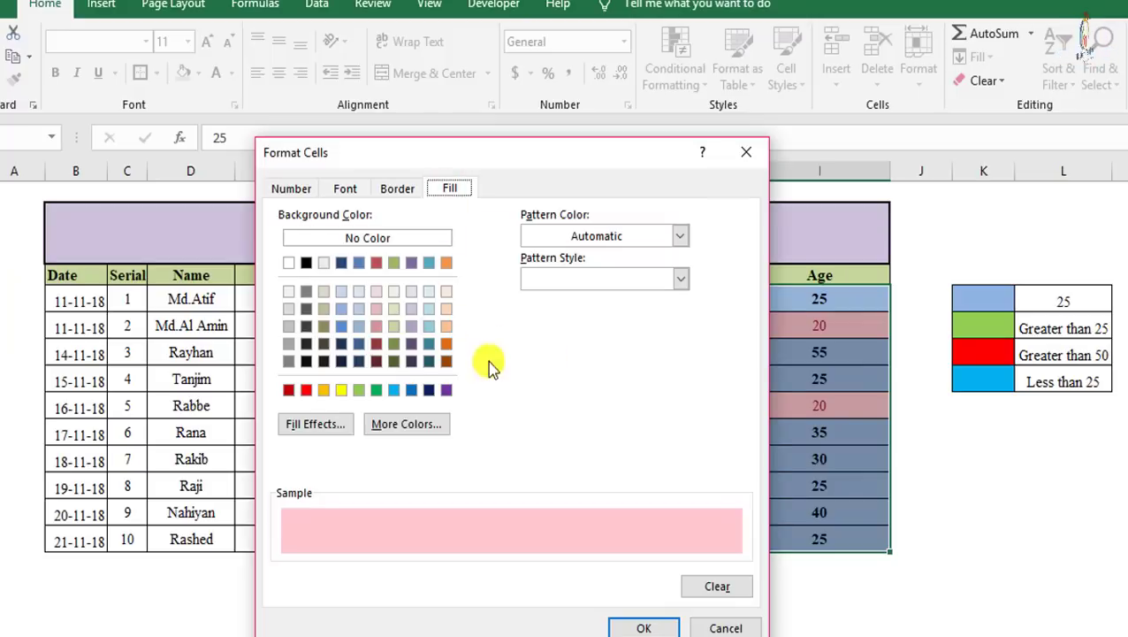
Give ages below 25 a light blue fill with automatic font colour and apply the rule.
left_click(394, 389)
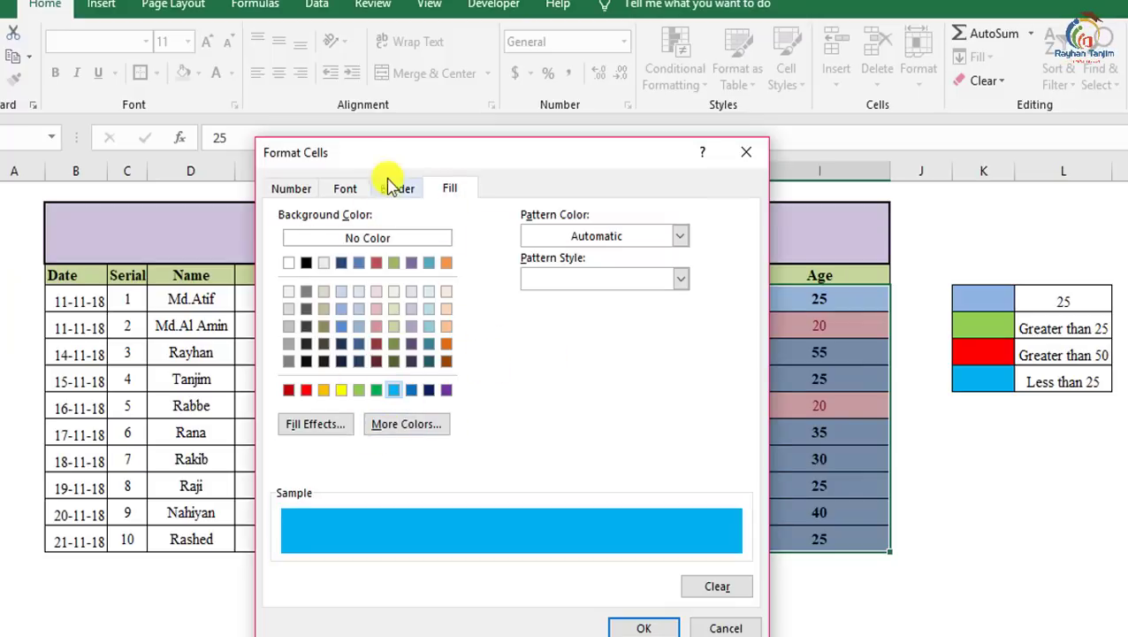
left_click(346, 190)
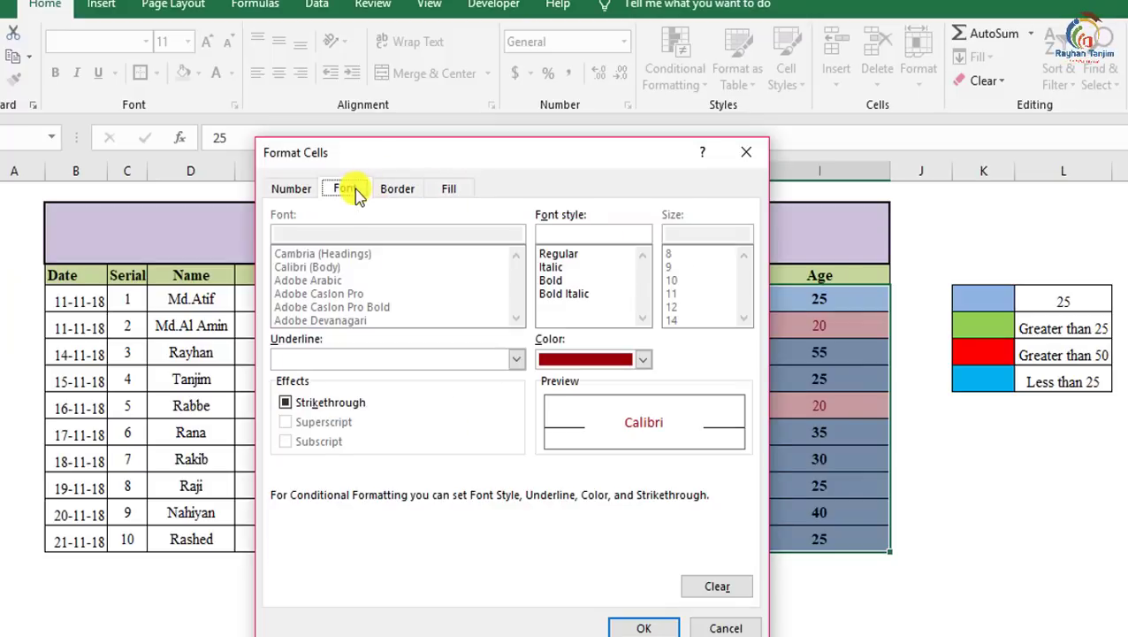
left_click(643, 360)
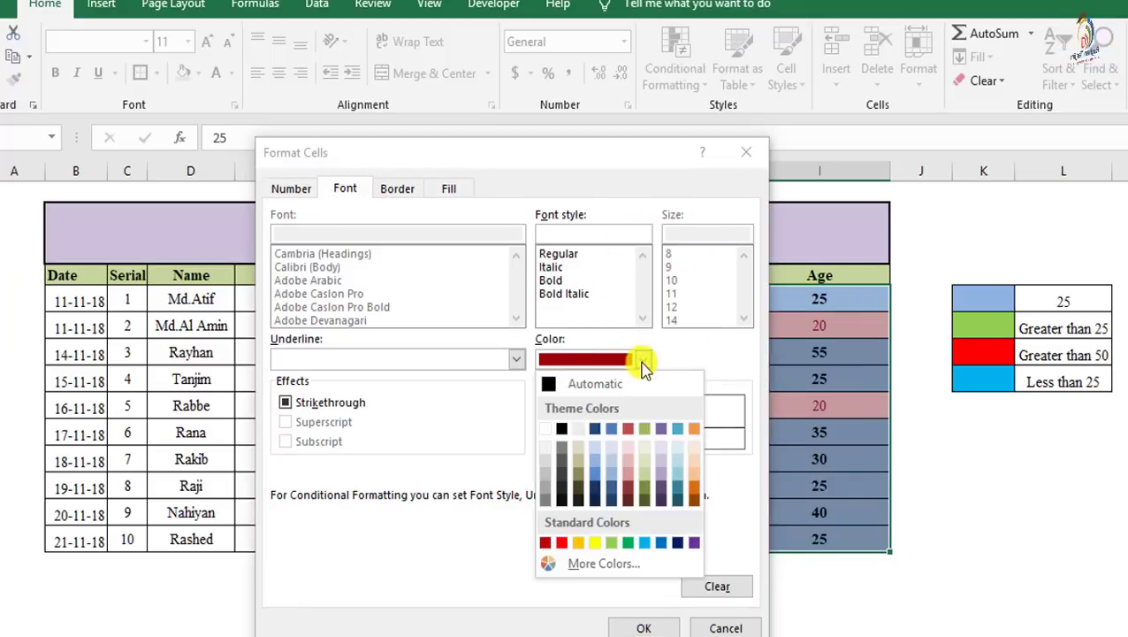
left_click(594, 386)
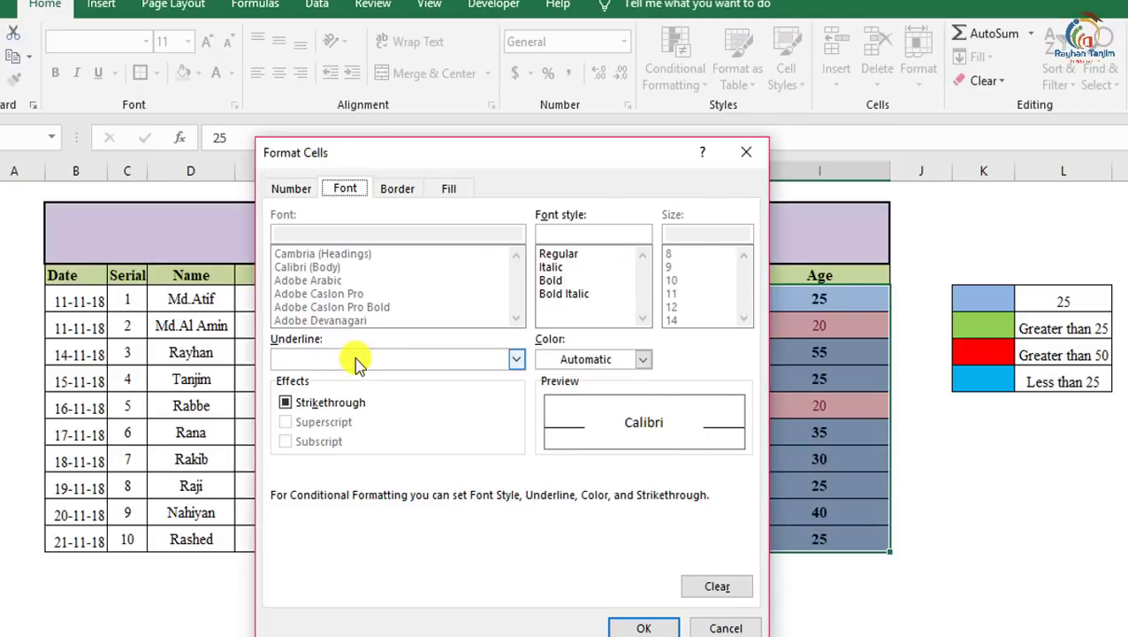
left_click(353, 358)
left_click(354, 356)
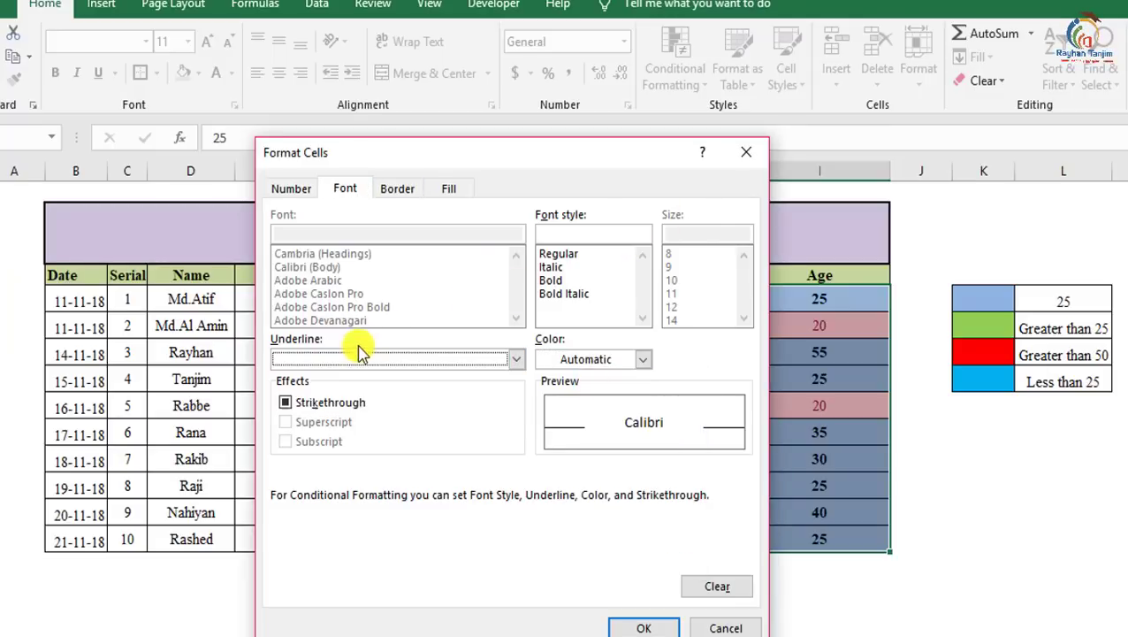
left_click(643, 359)
left_click(700, 364)
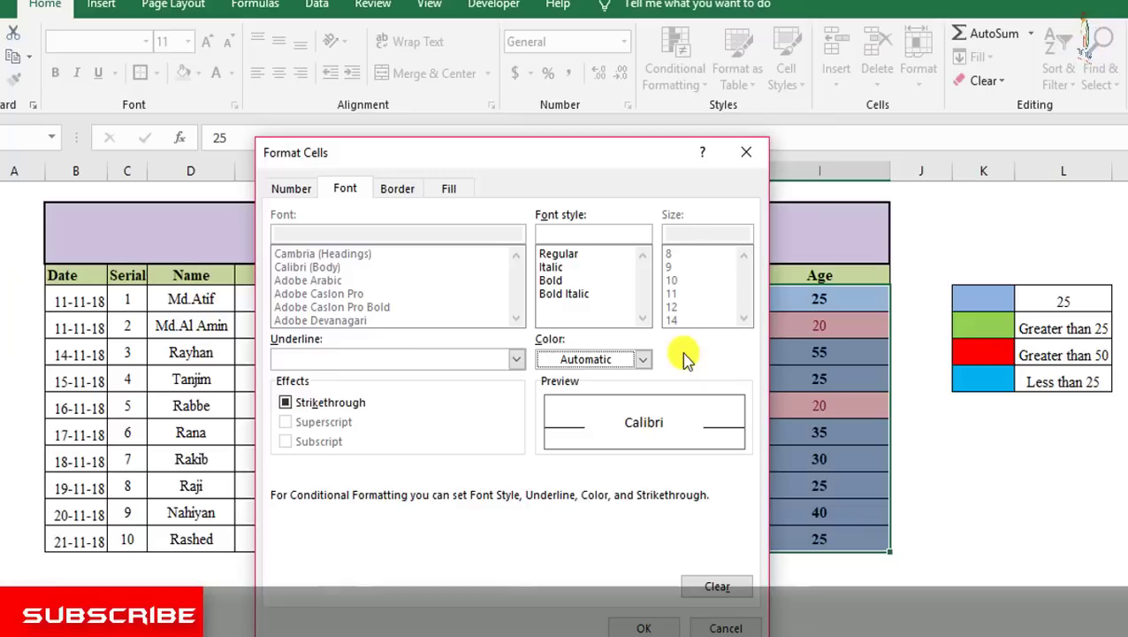
left_click(633, 629)
left_click(609, 474)
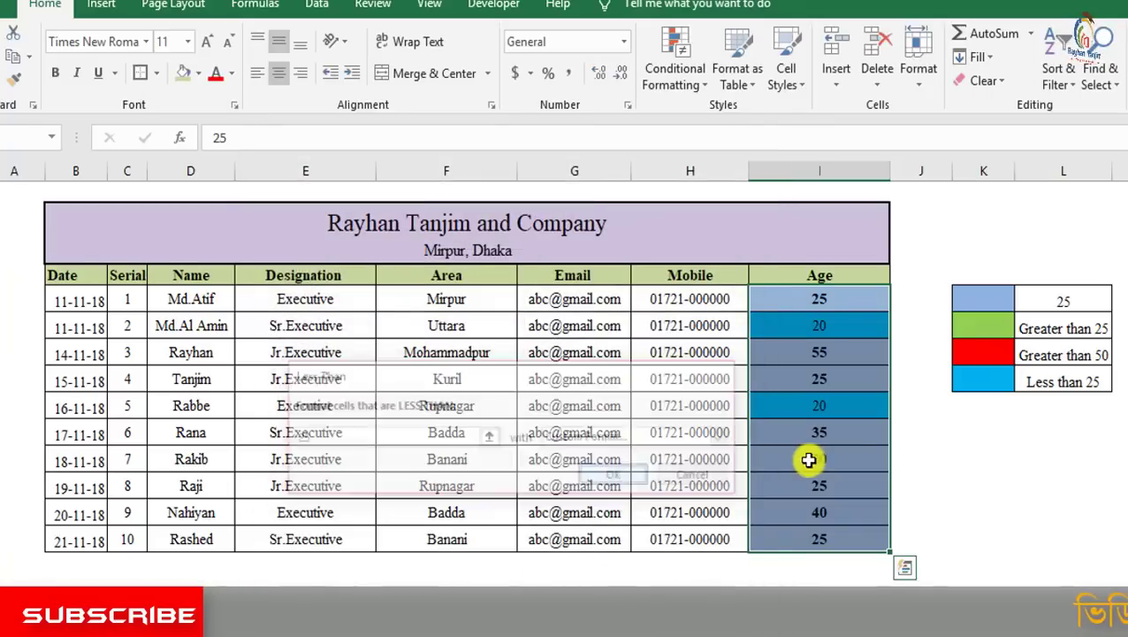
left_click(1065, 383)
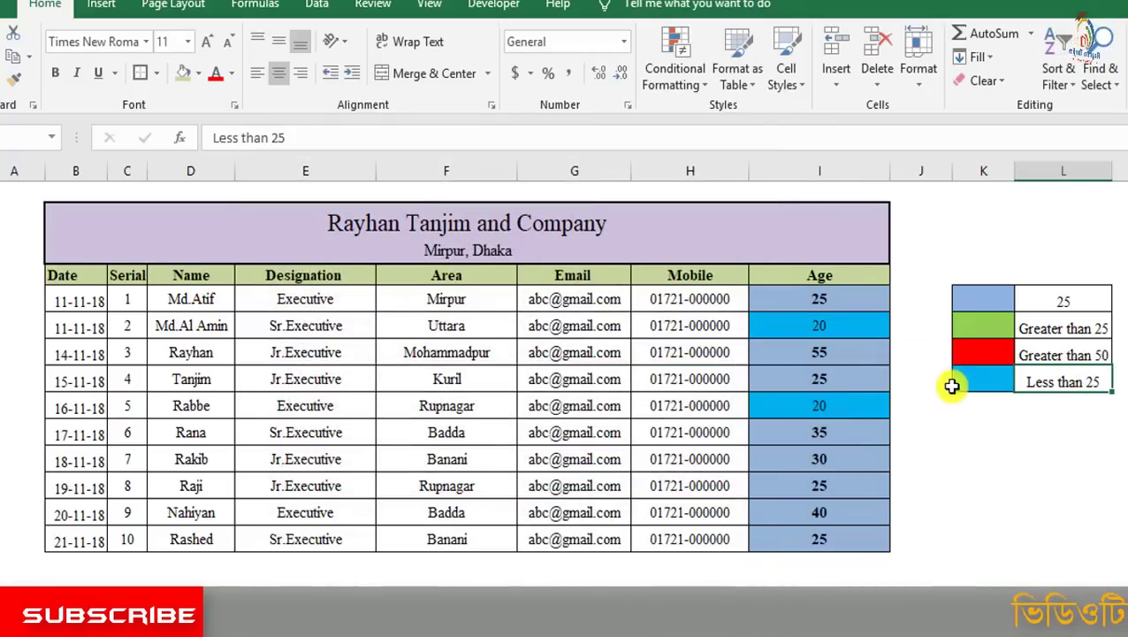
left_click(854, 403)
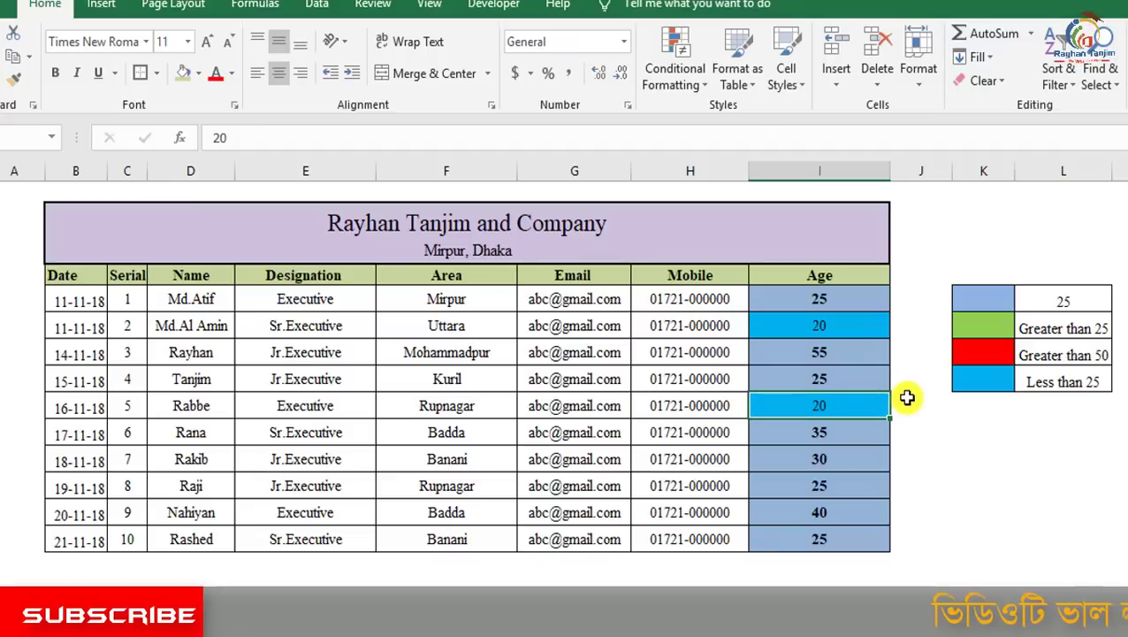
Start a Between rule on the Age values for 10 to 15 with a custom format.
left_click_drag(820, 300, 804, 543)
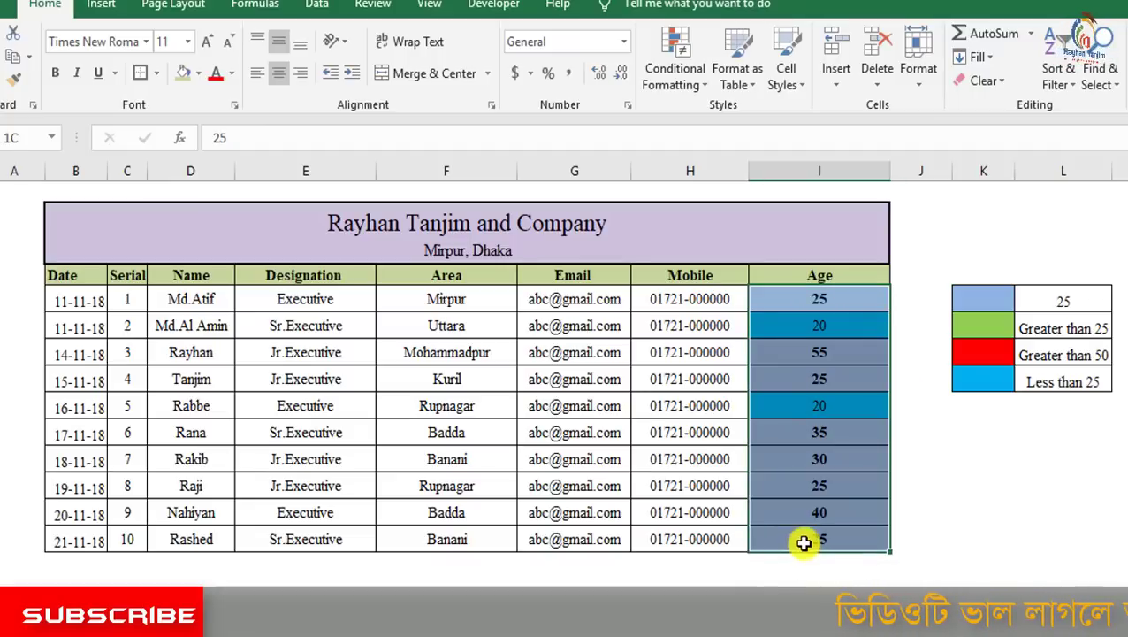
left_click(694, 84)
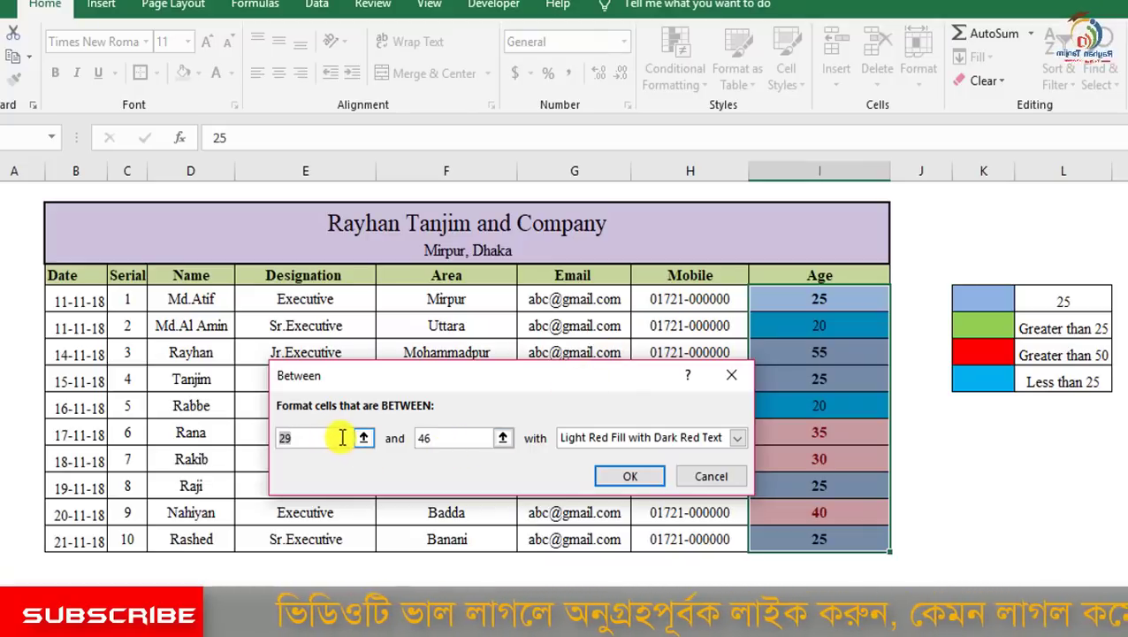
key("BackSpace")
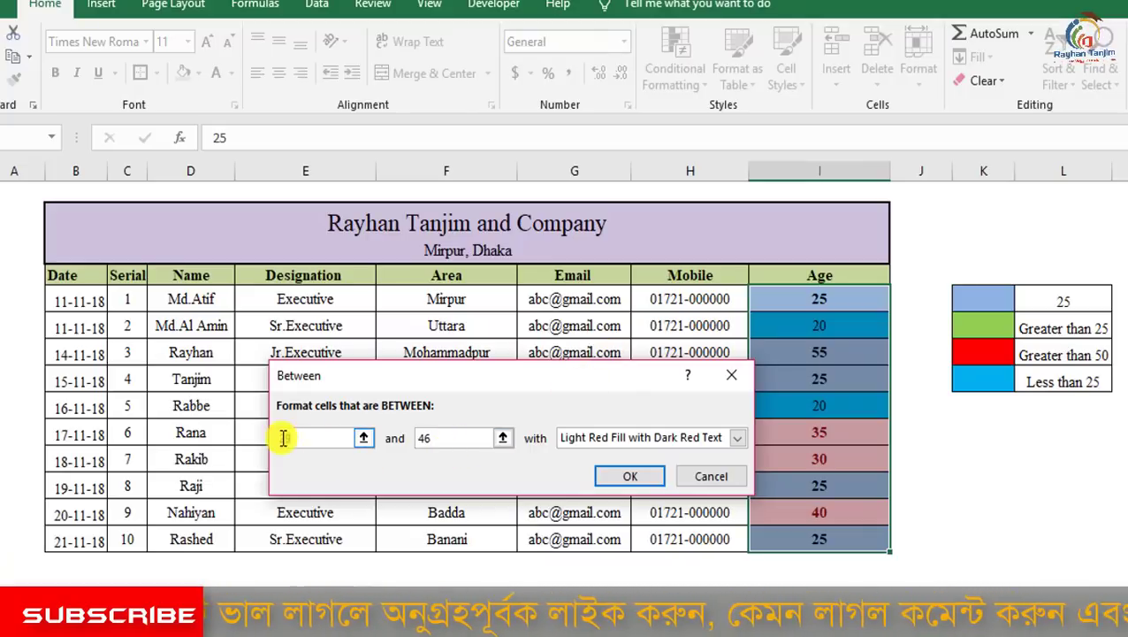
type("10")
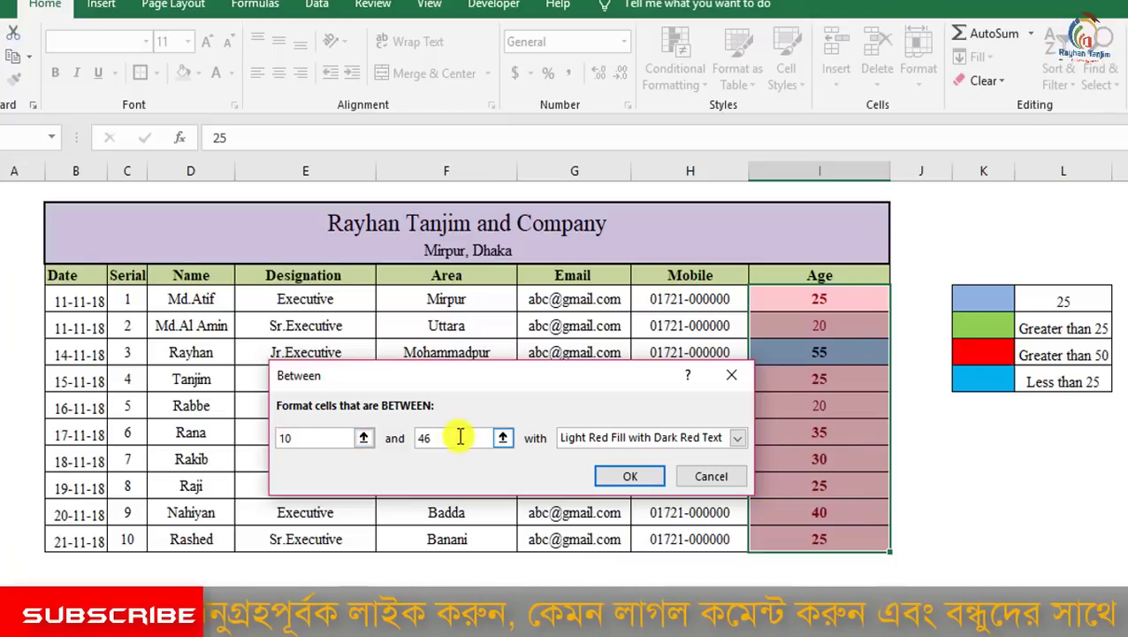
type("15")
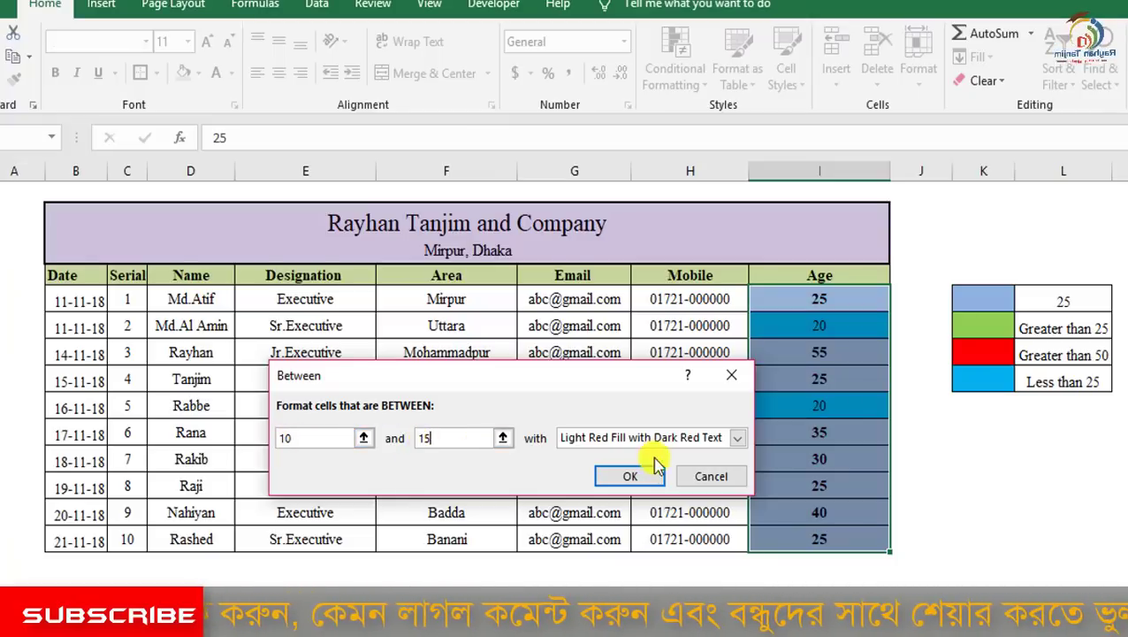
left_click(738, 437)
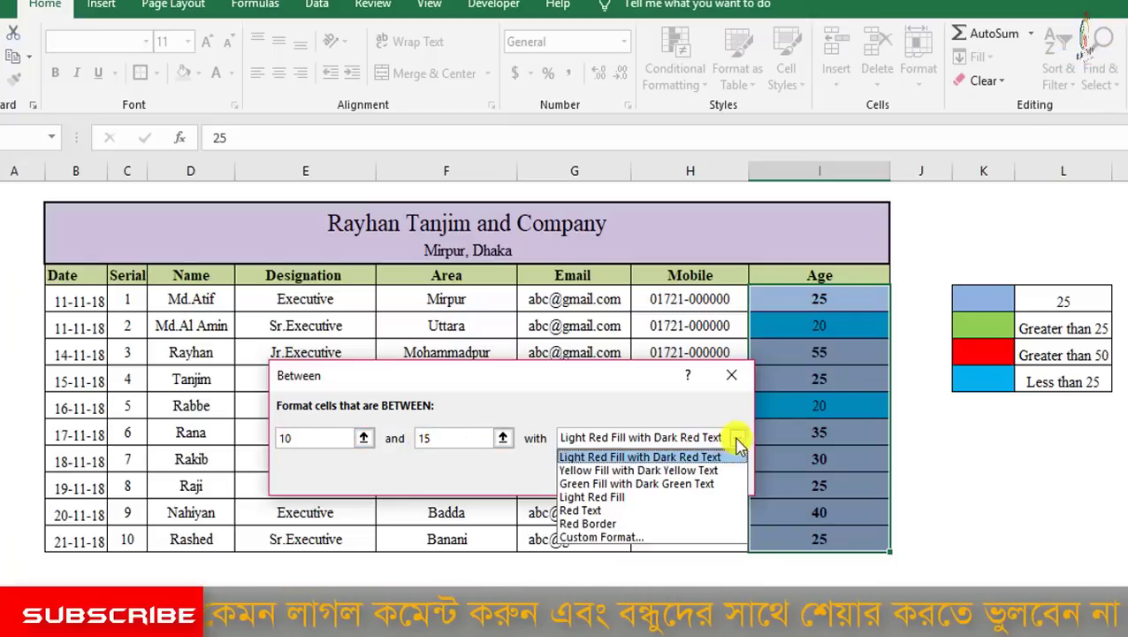
left_click(617, 536)
Give the 10-to-15 rule a lavender fill with automatic text colour and apply it.
left_click(445, 190)
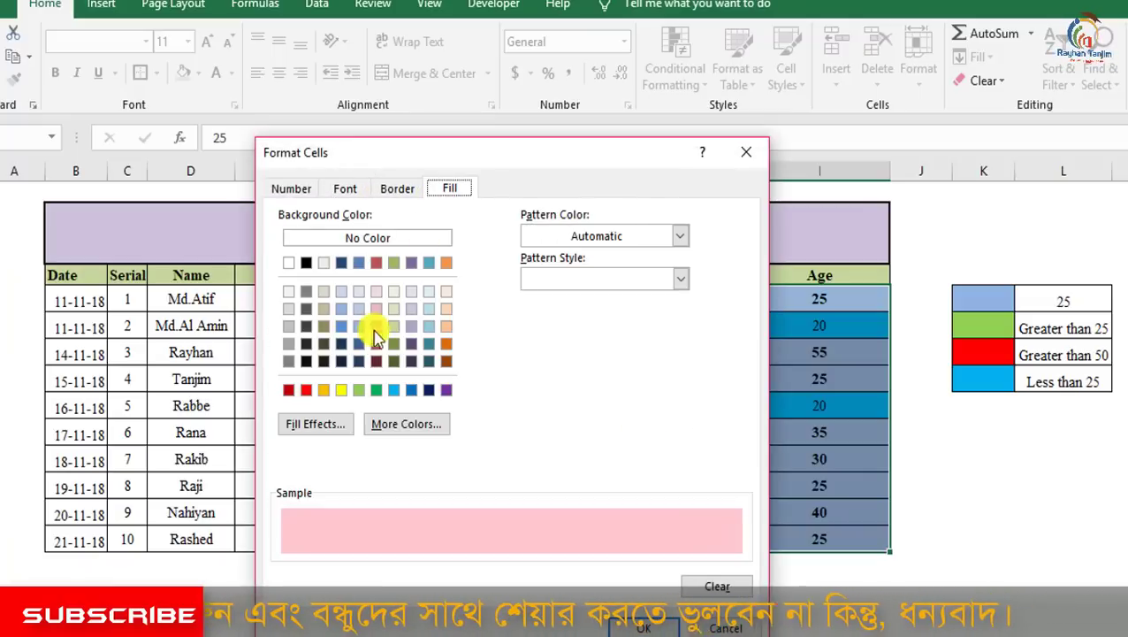
left_click(411, 327)
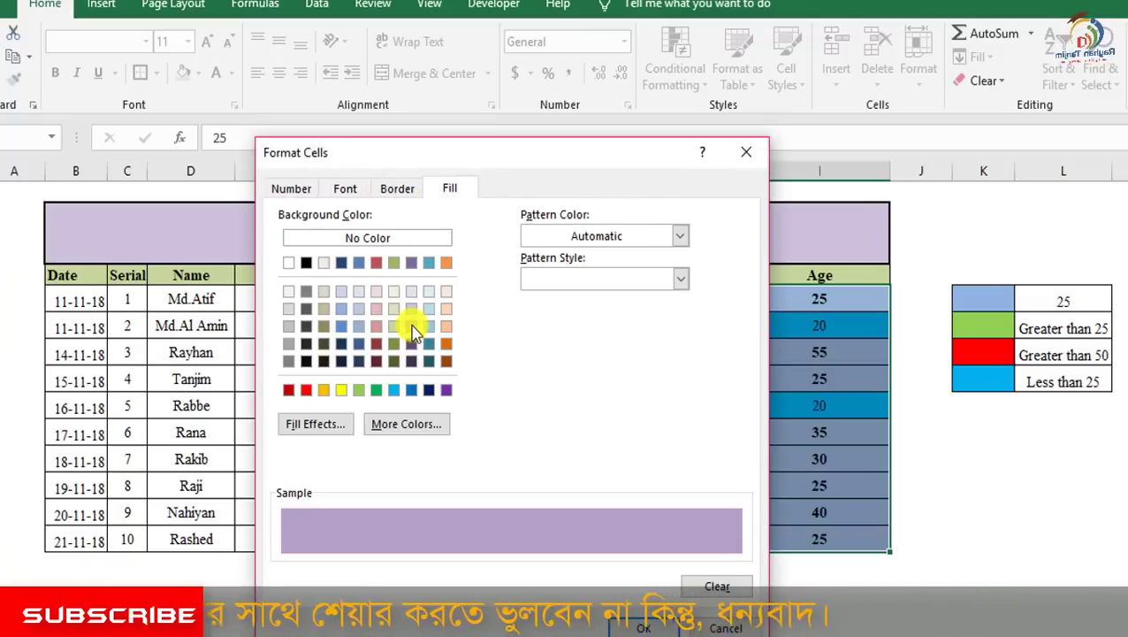
left_click(344, 190)
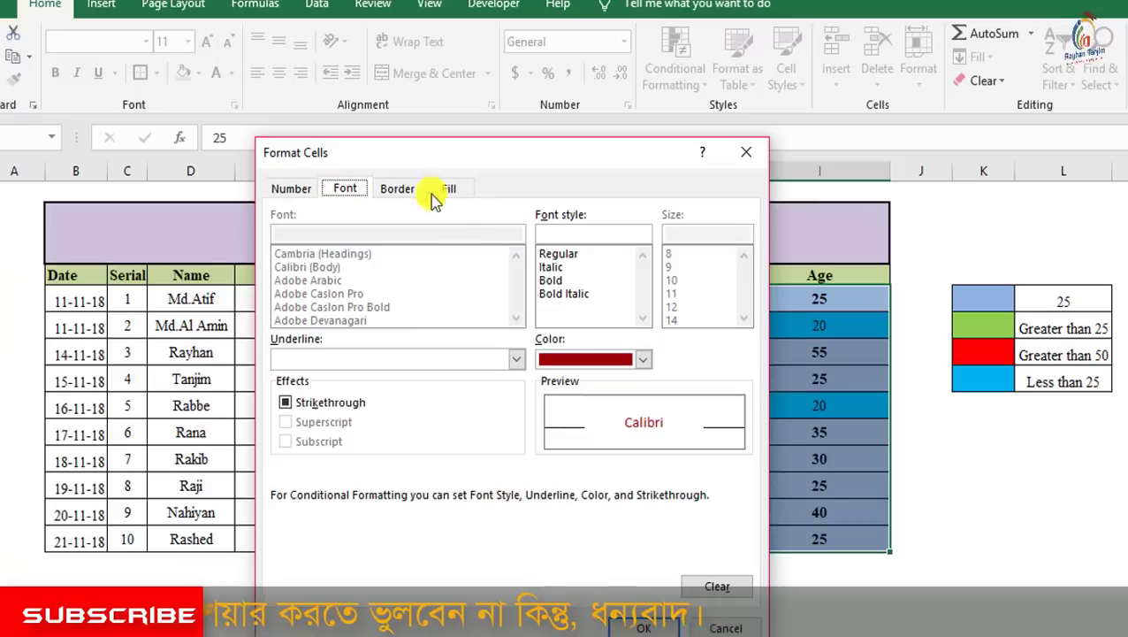
left_click(644, 359)
left_click(574, 384)
left_click(648, 625)
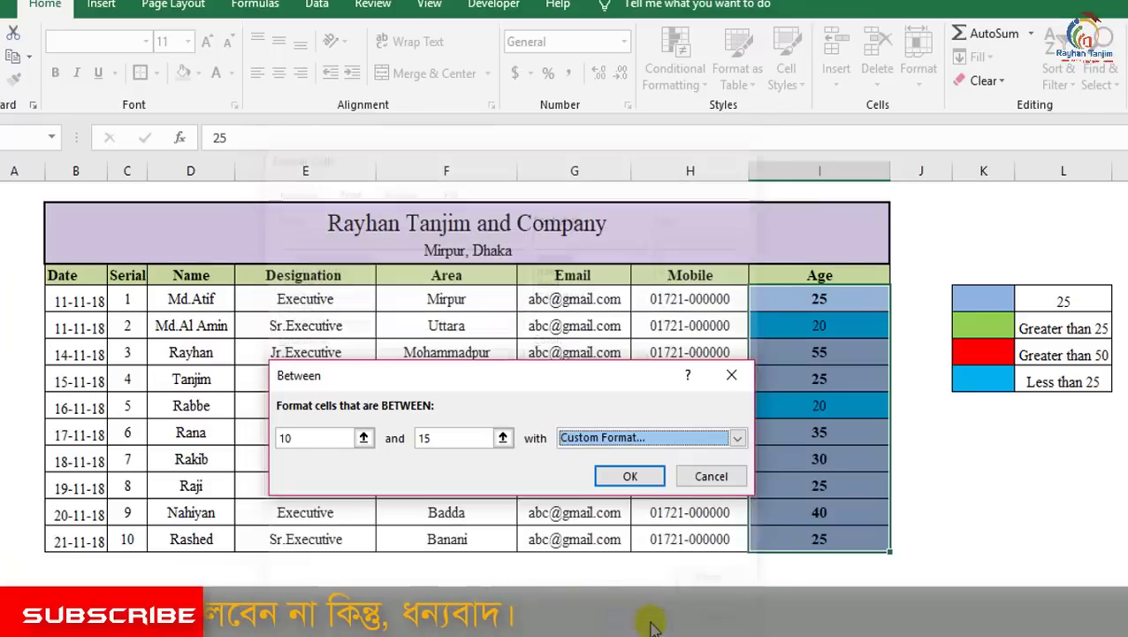
left_click(626, 474)
left_click(854, 488)
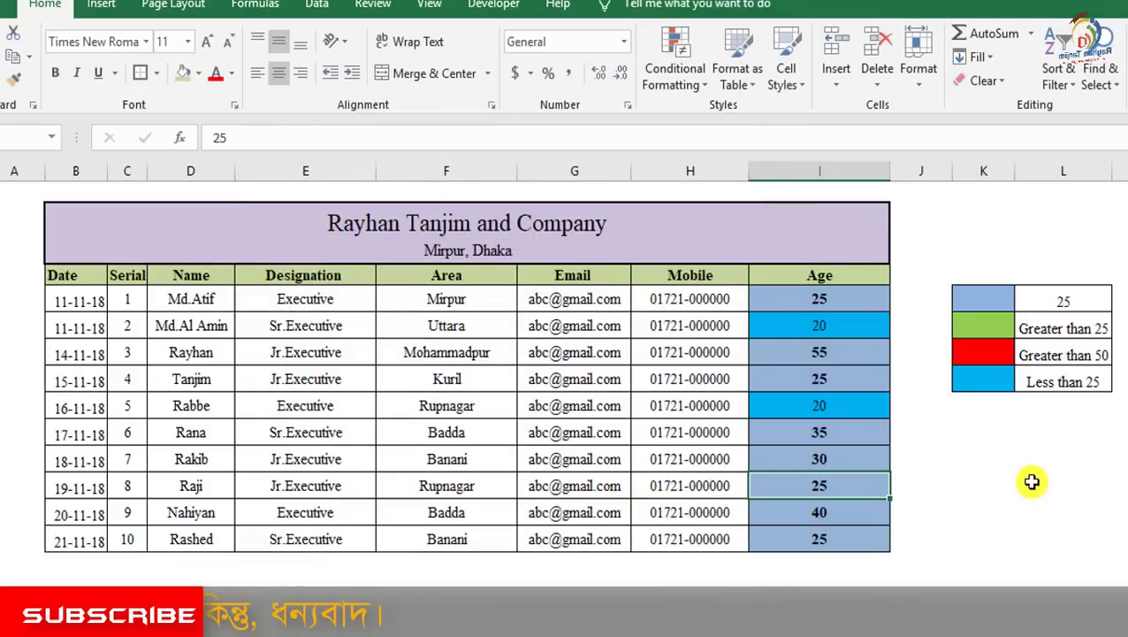
Change serial 8's age to 12 and select the Age values I4:I13.
type("12")
left_click(1032, 480)
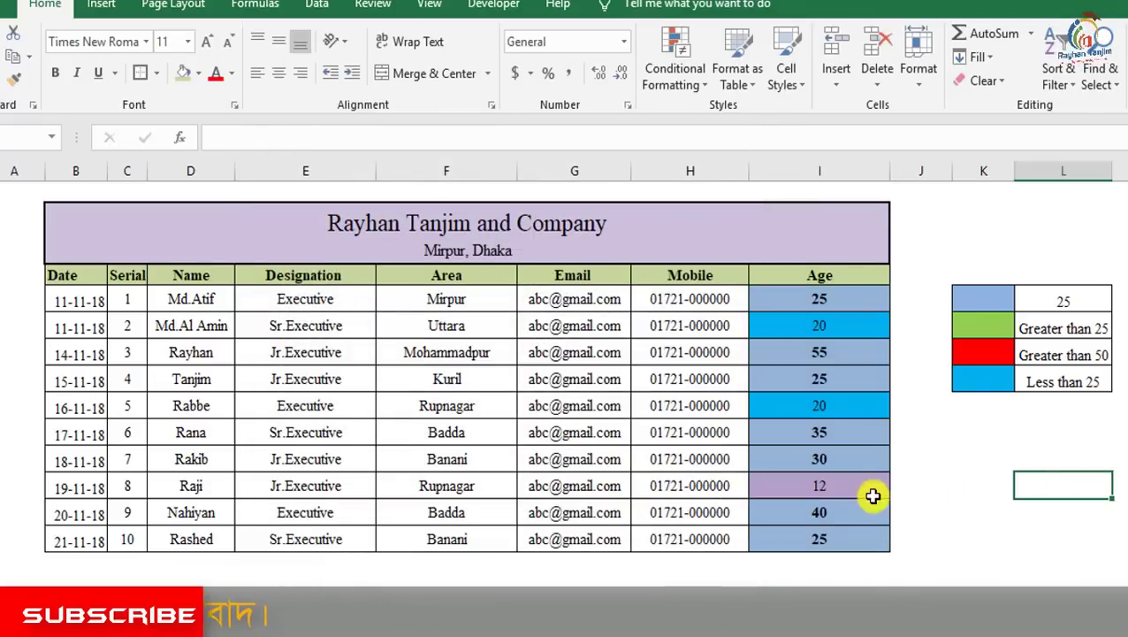
left_click(847, 490)
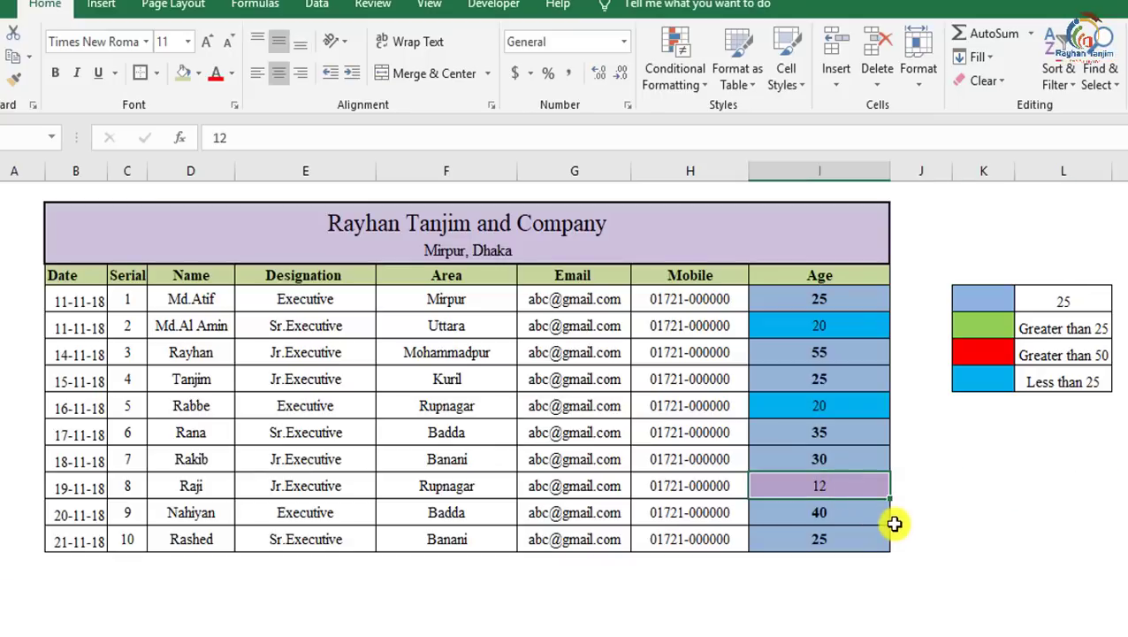
left_click_drag(818, 299, 819, 536)
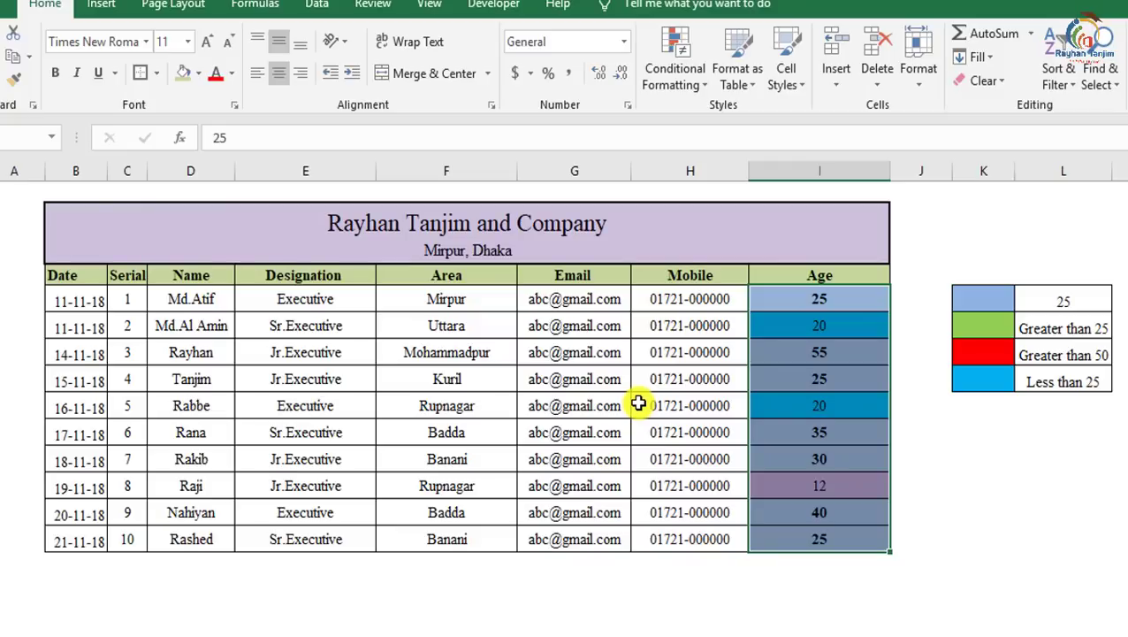
left_click(983, 473)
left_click_drag(845, 298, 844, 531)
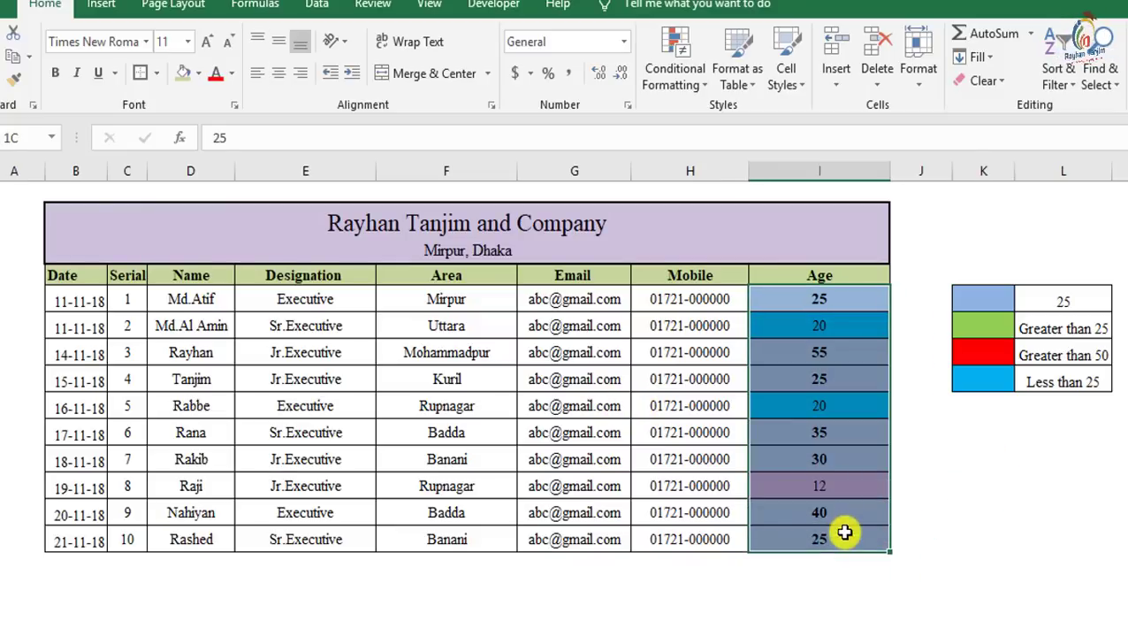
left_click(1046, 495)
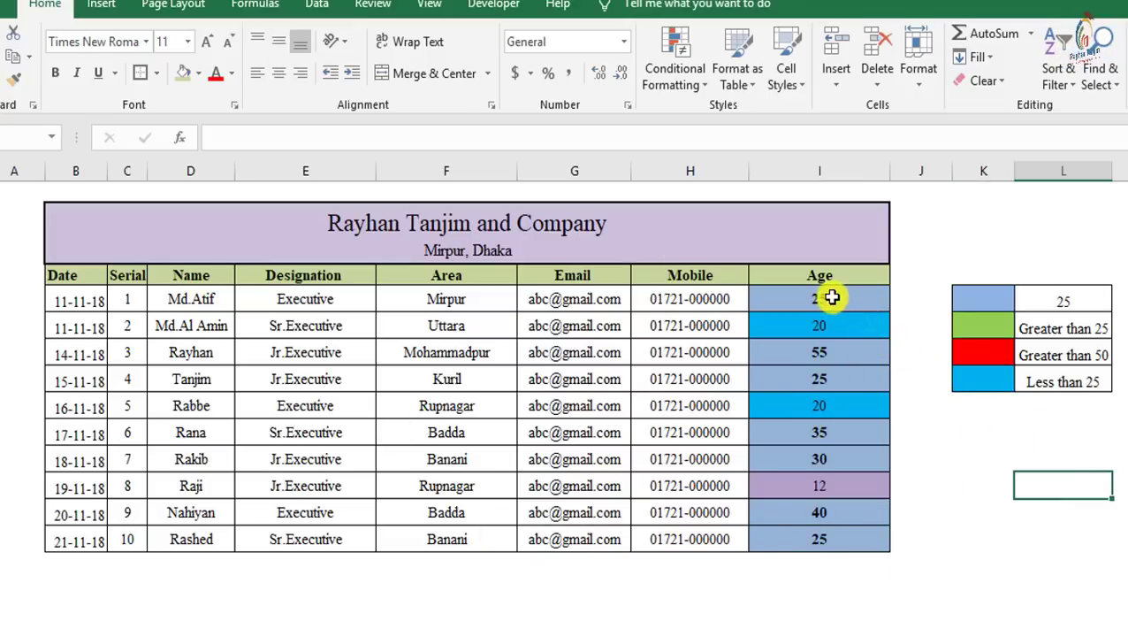
Start a Highlight Cells Equal To rule on the ten Age values with the value 55.
left_click_drag(831, 298, 832, 534)
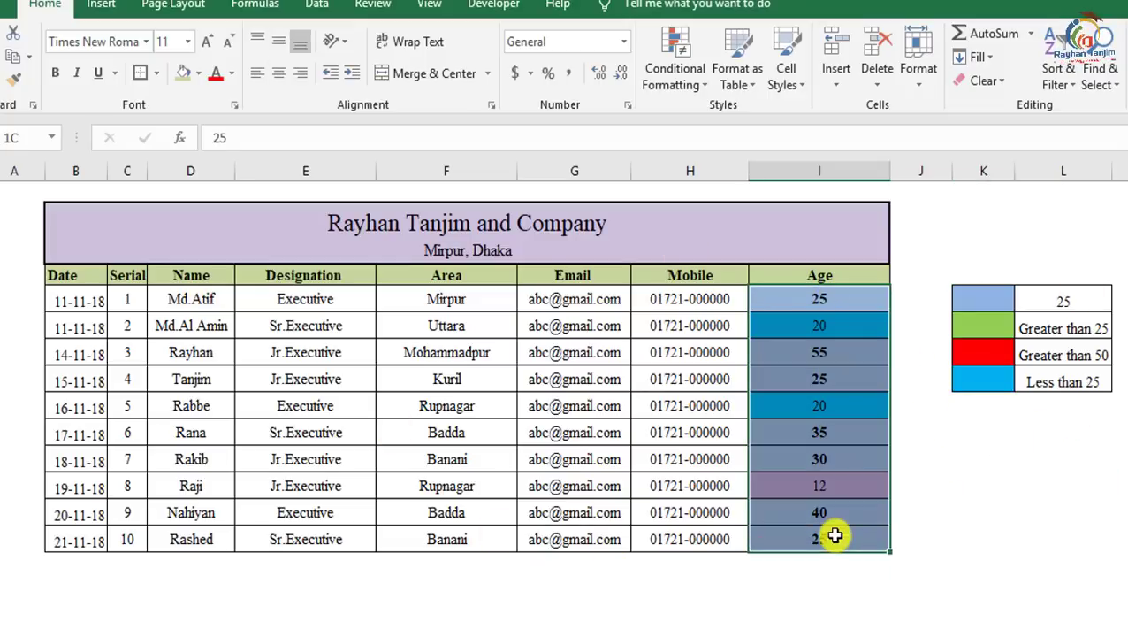
left_click(689, 93)
mouse_move(739, 120)
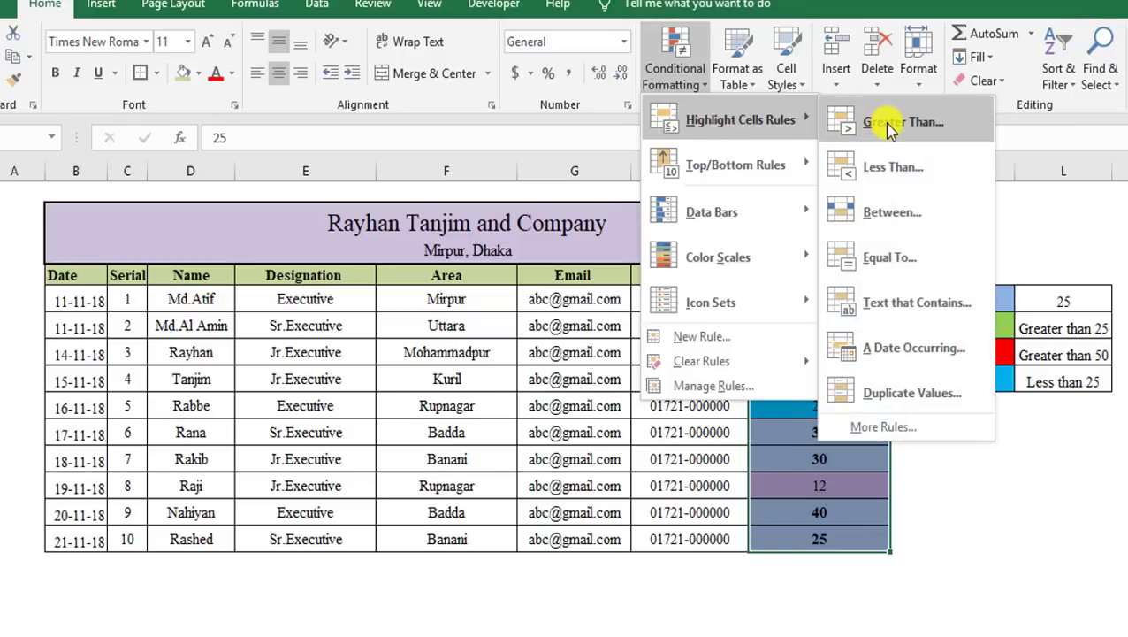
left_click(919, 261)
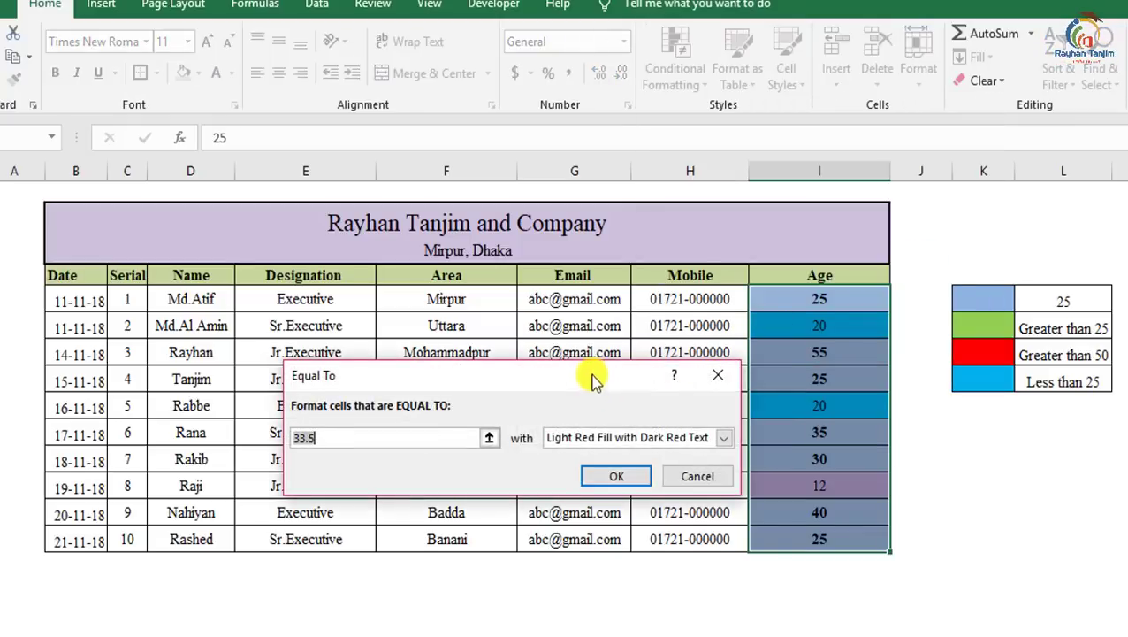
left_click_drag(592, 379, 552, 357)
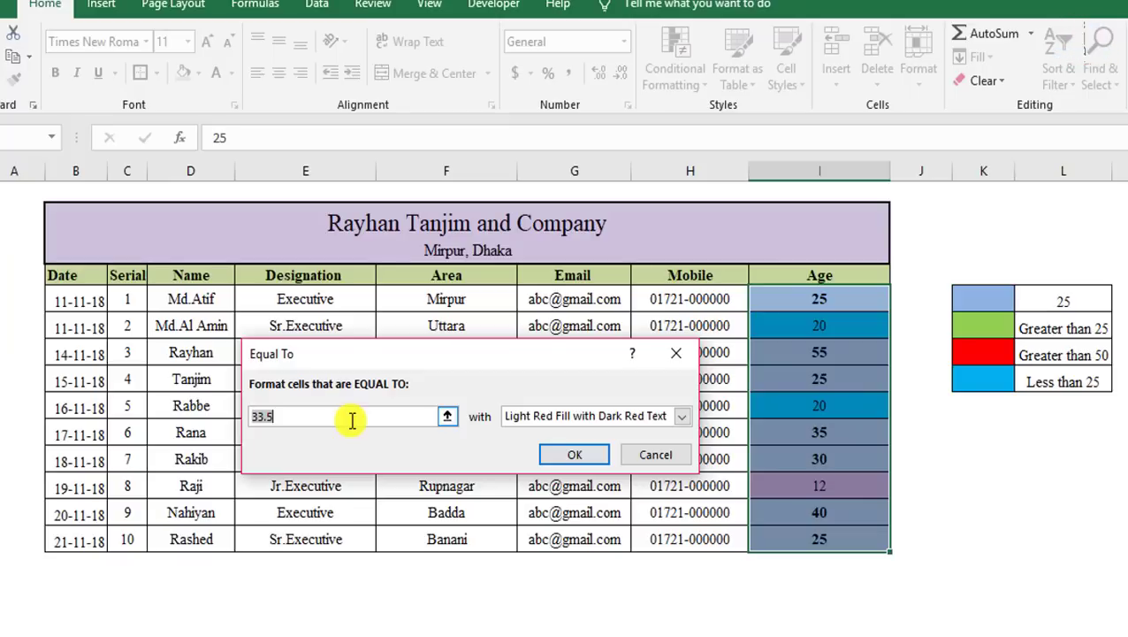
double_click(345, 420)
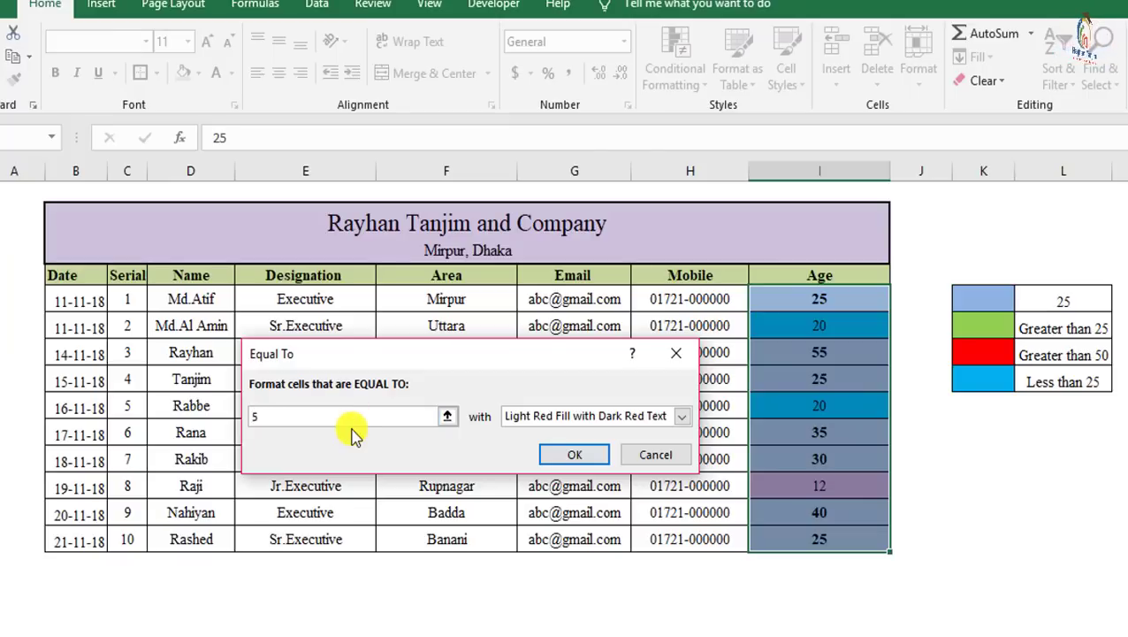
type("5")
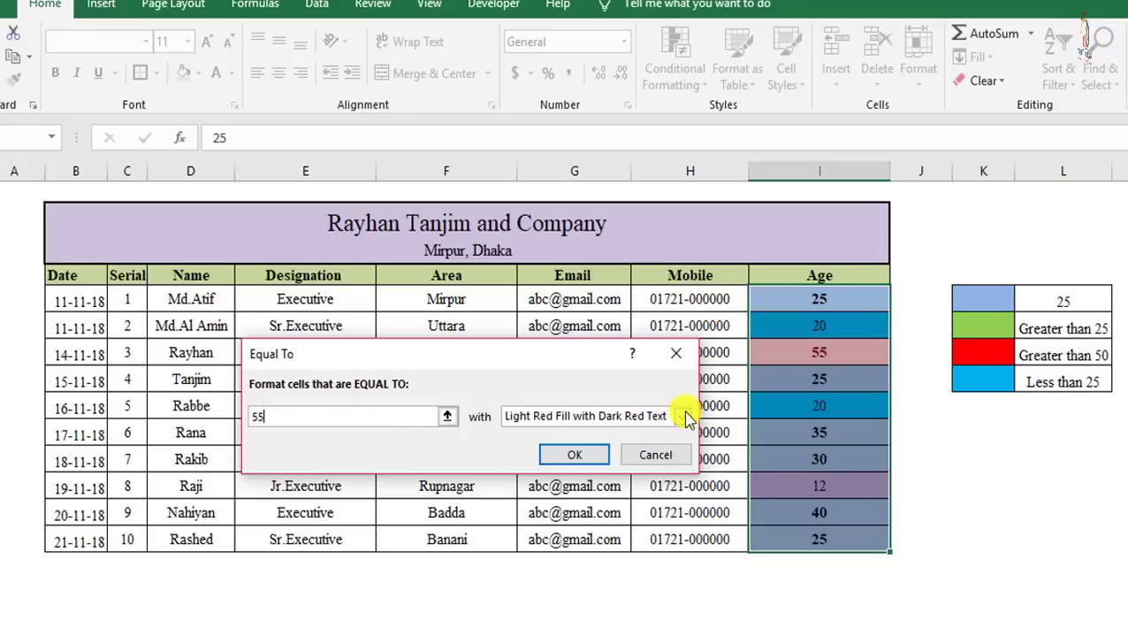
Give the Equal To 55 rule a dark red fill with Automatic font colour and apply it.
left_click(686, 417)
left_click(546, 517)
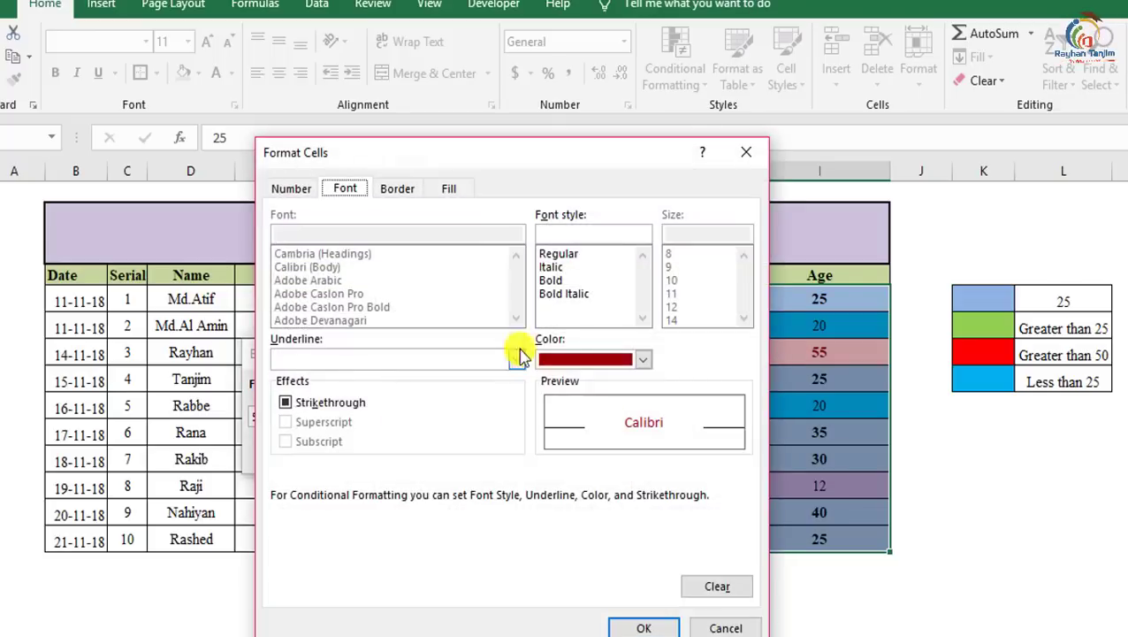
left_click(456, 189)
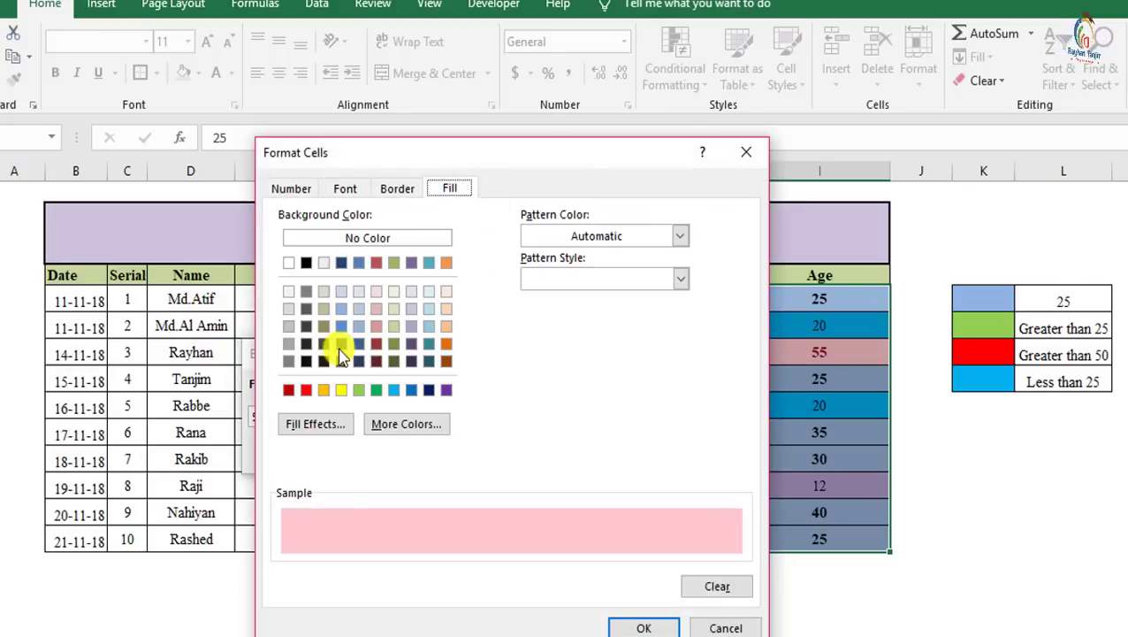
left_click(375, 360)
left_click(361, 193)
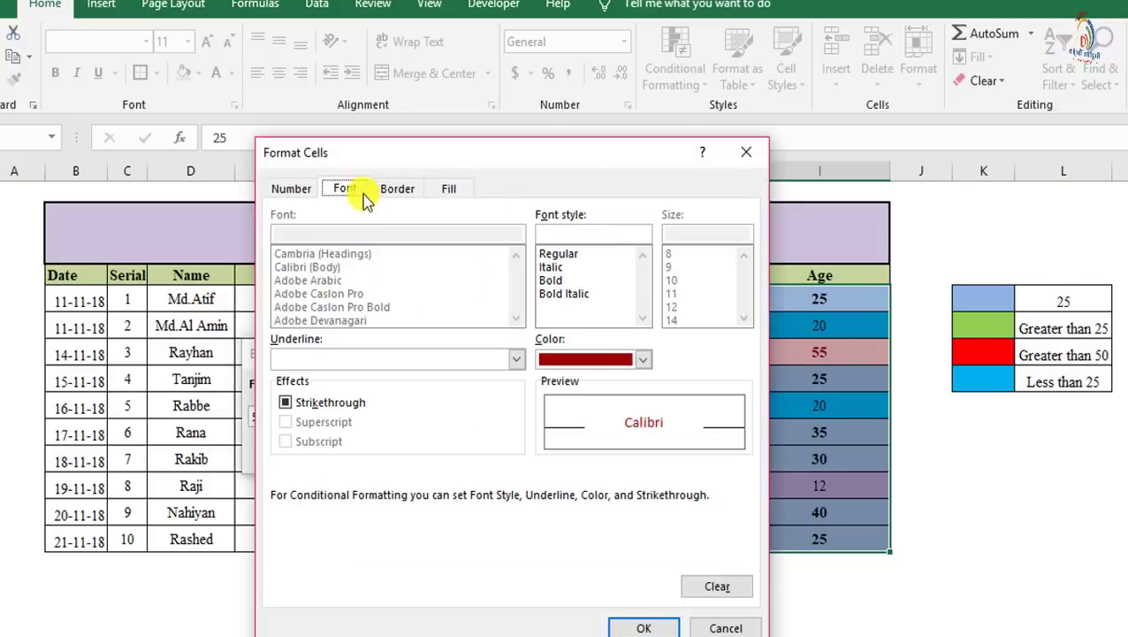
left_click(643, 361)
left_click(584, 383)
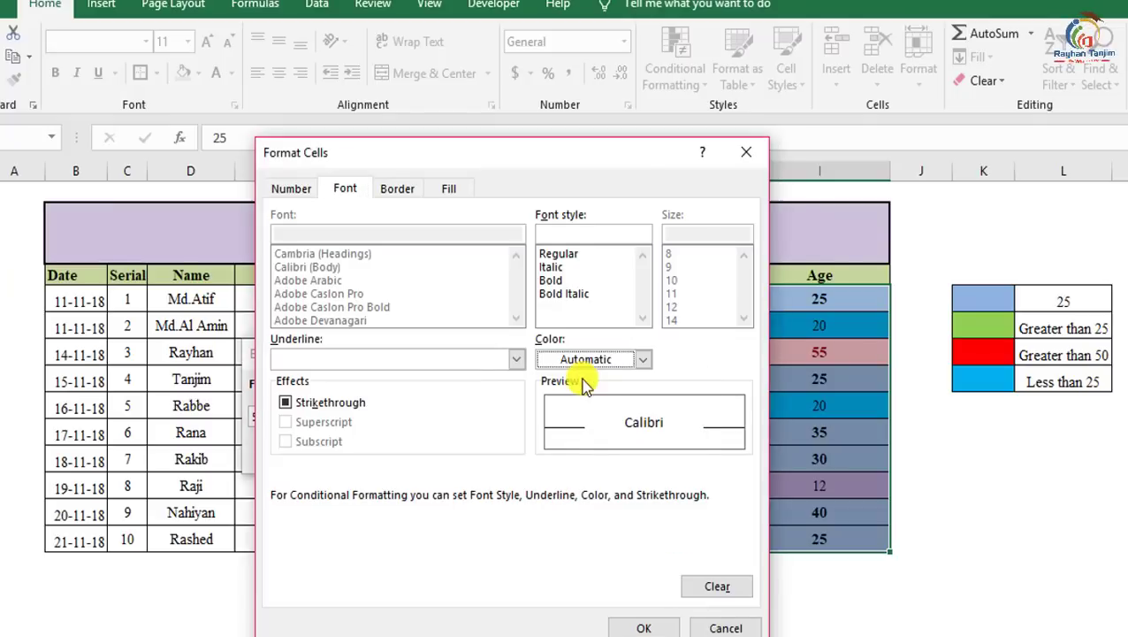
left_click(648, 627)
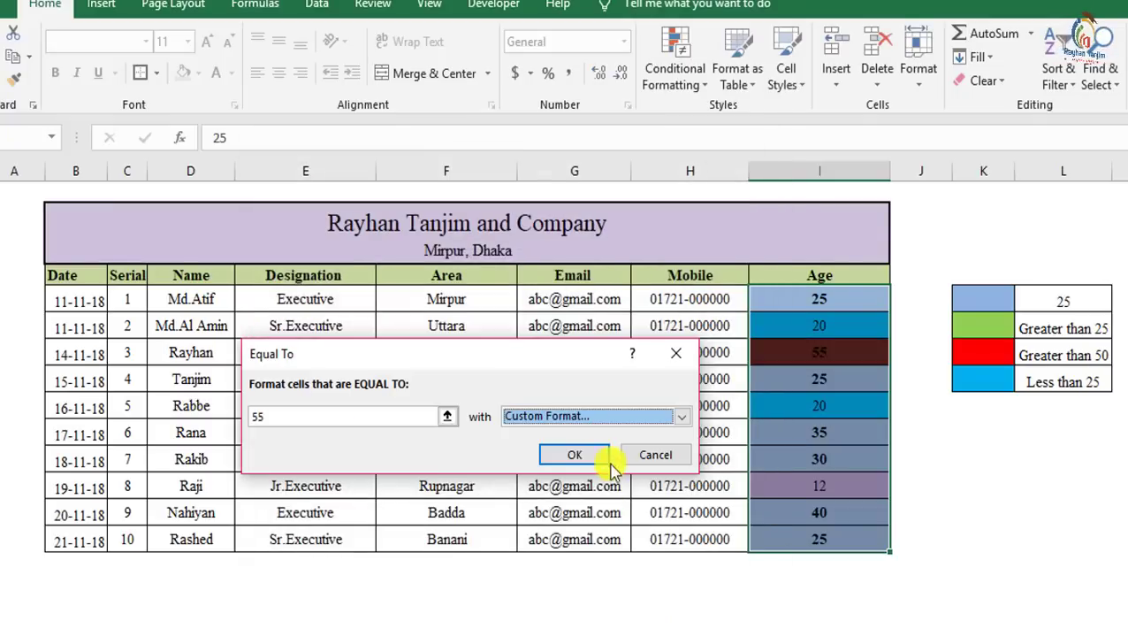
left_click(577, 454)
left_click(864, 402)
left_click(808, 340)
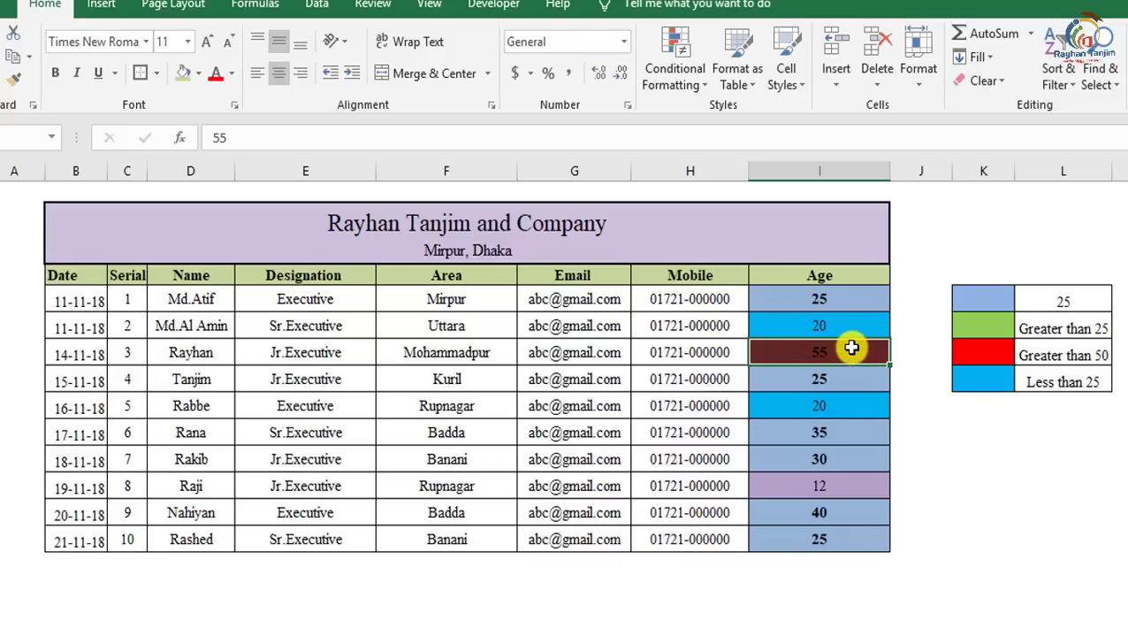
Compare the Age column fills against the legend entries, such as 25 and Less than 25.
left_click(854, 408)
mouse_move(828, 303)
left_mouse_down()
mouse_move(827, 481)
mouse_move(840, 542)
left_mouse_up()
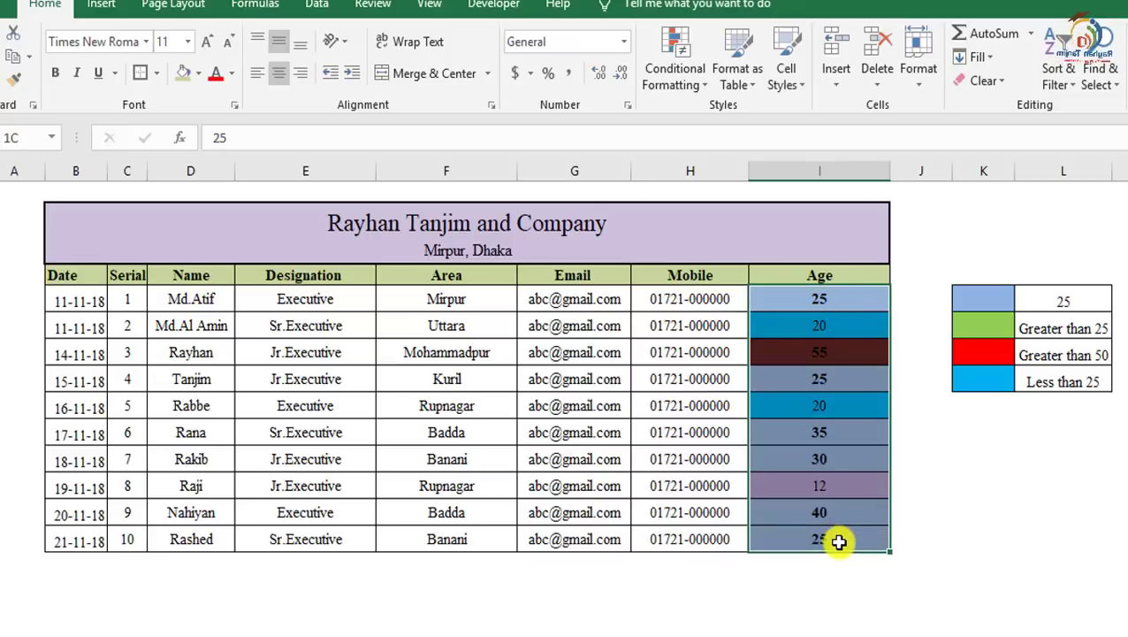
left_click(1064, 305)
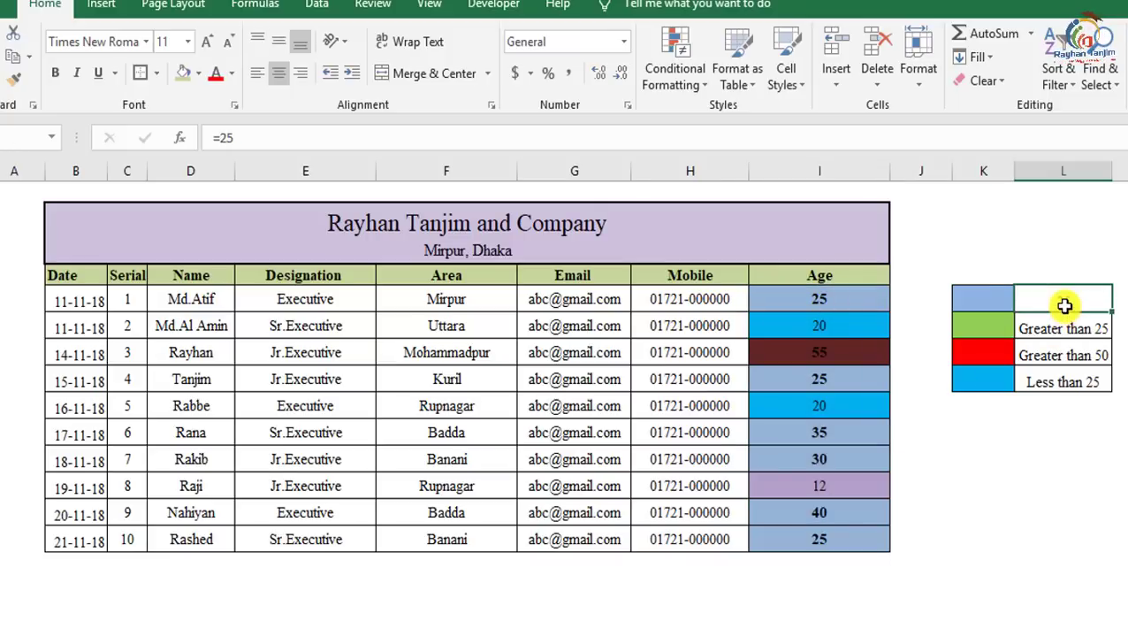
left_click_drag(864, 299, 851, 537)
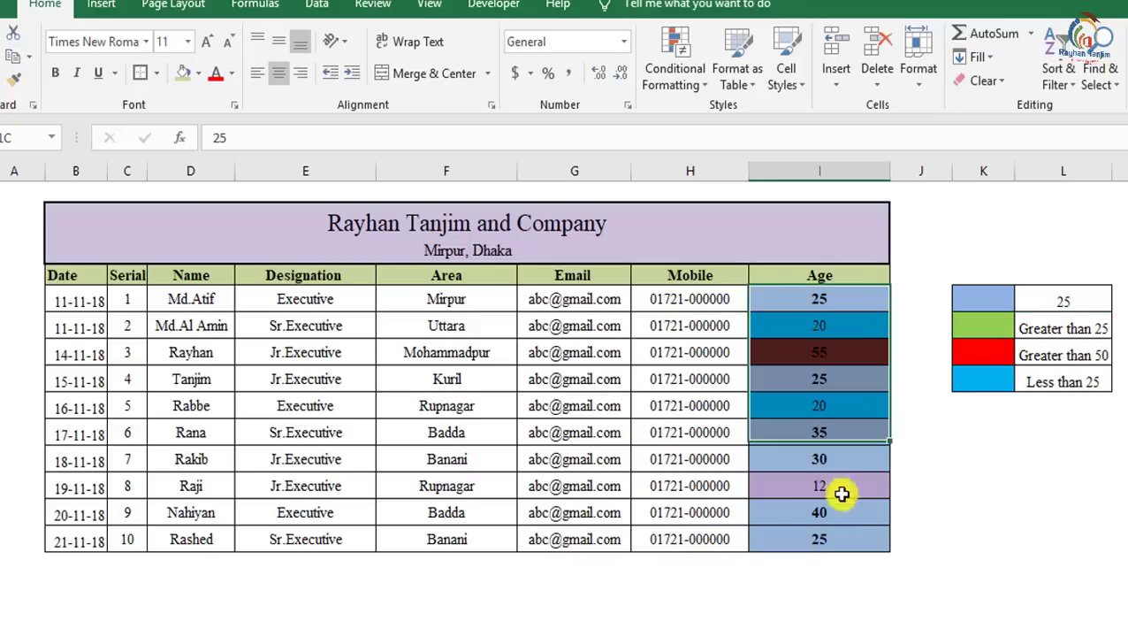
left_click(1044, 306)
left_click_drag(821, 301, 842, 562)
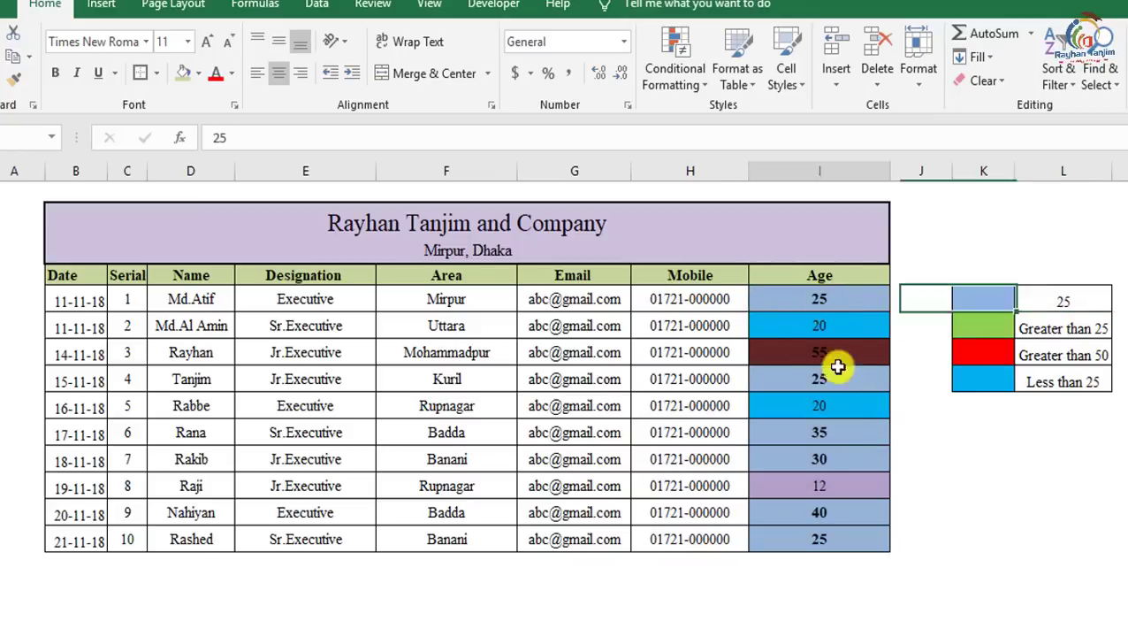
left_click(1057, 382)
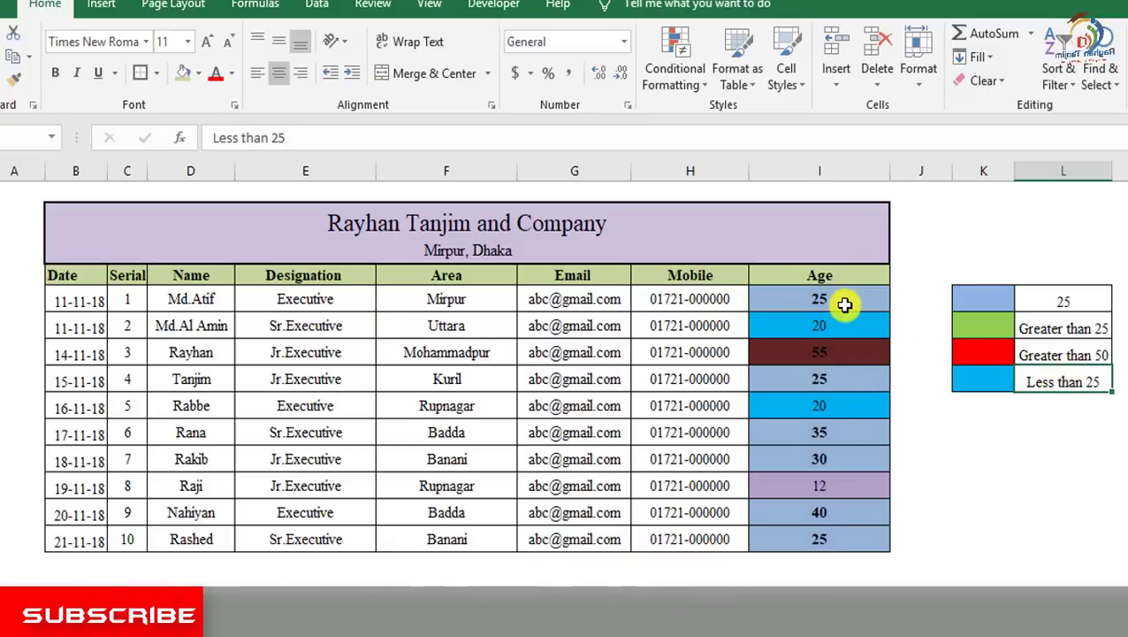
left_click(984, 354)
left_click(871, 354)
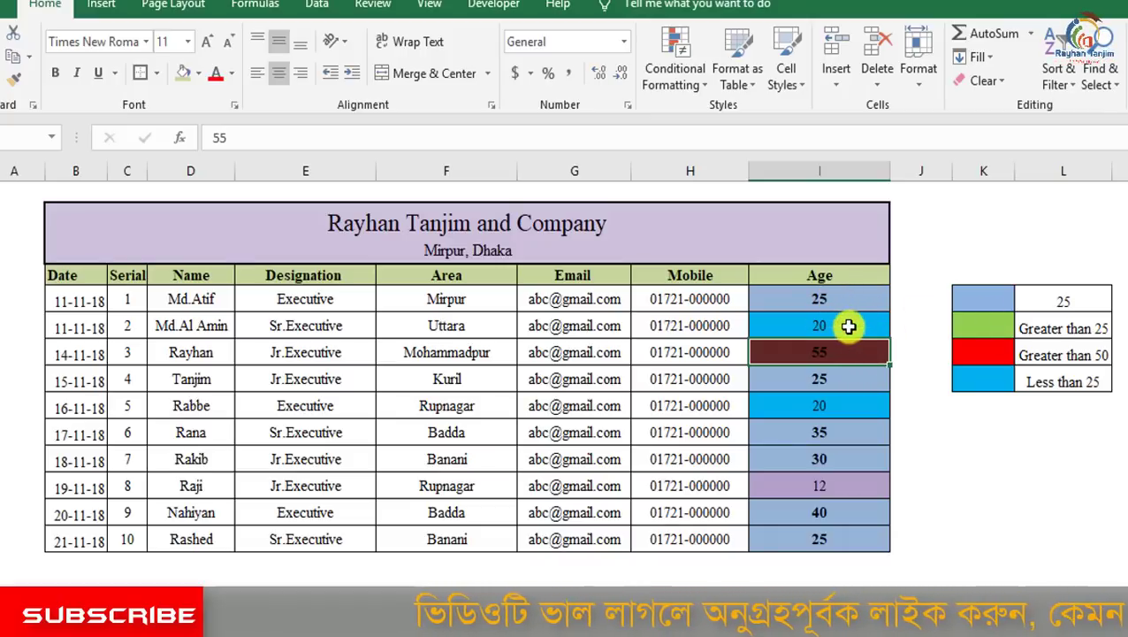
Reselect the ten Age values and close the Conditional Formatting menu without adding a rule.
left_click(831, 300)
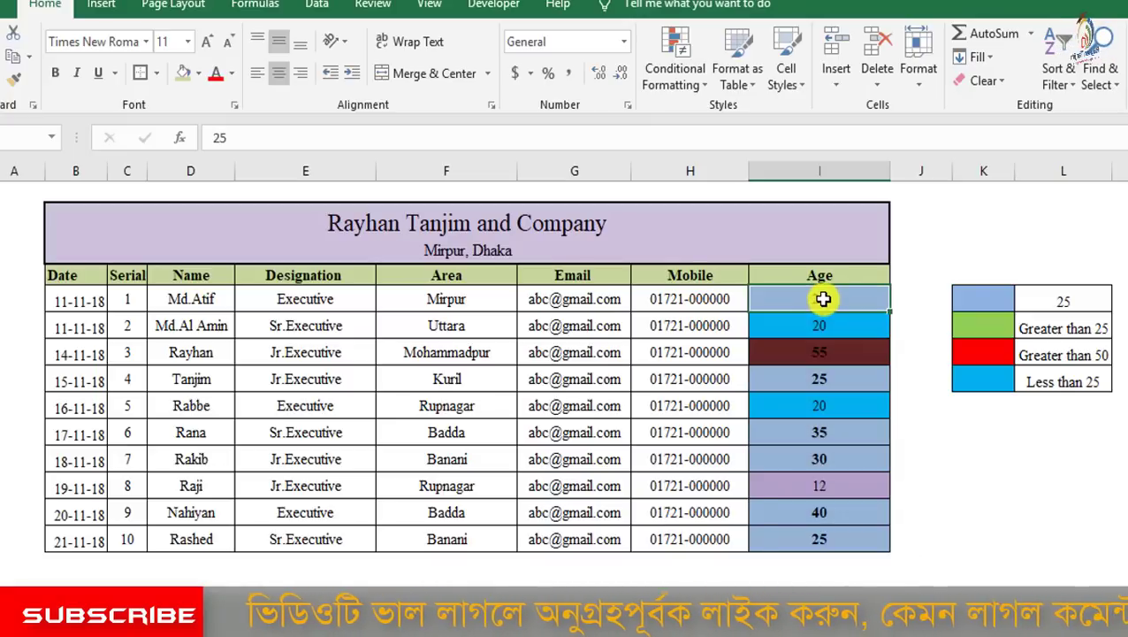
left_click_drag(823, 298, 837, 536)
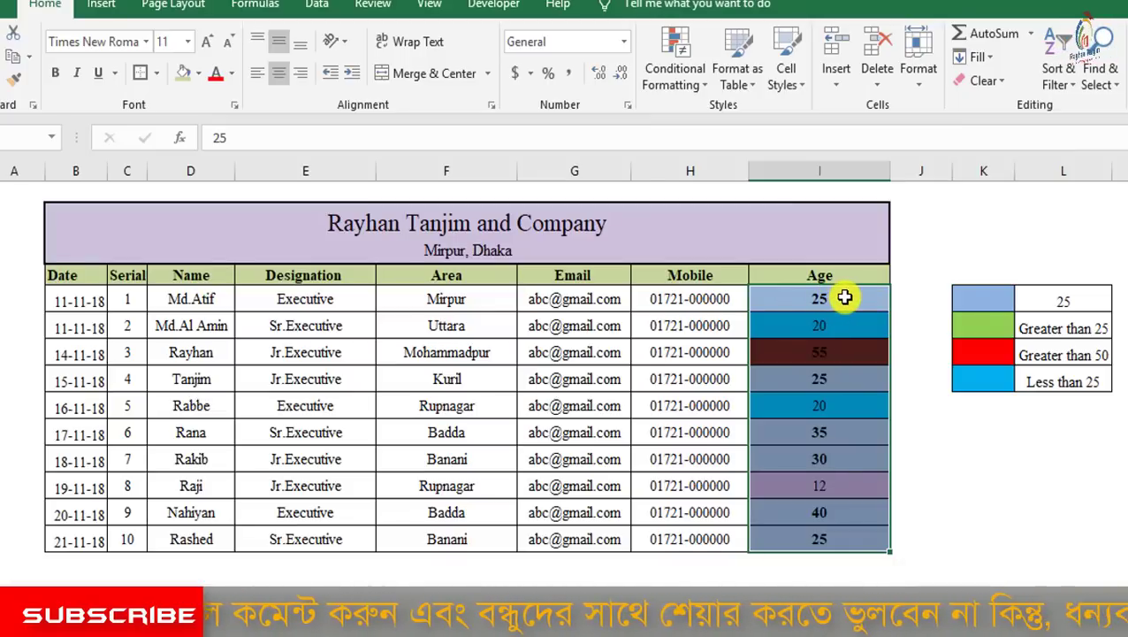
left_click_drag(845, 298, 827, 530)
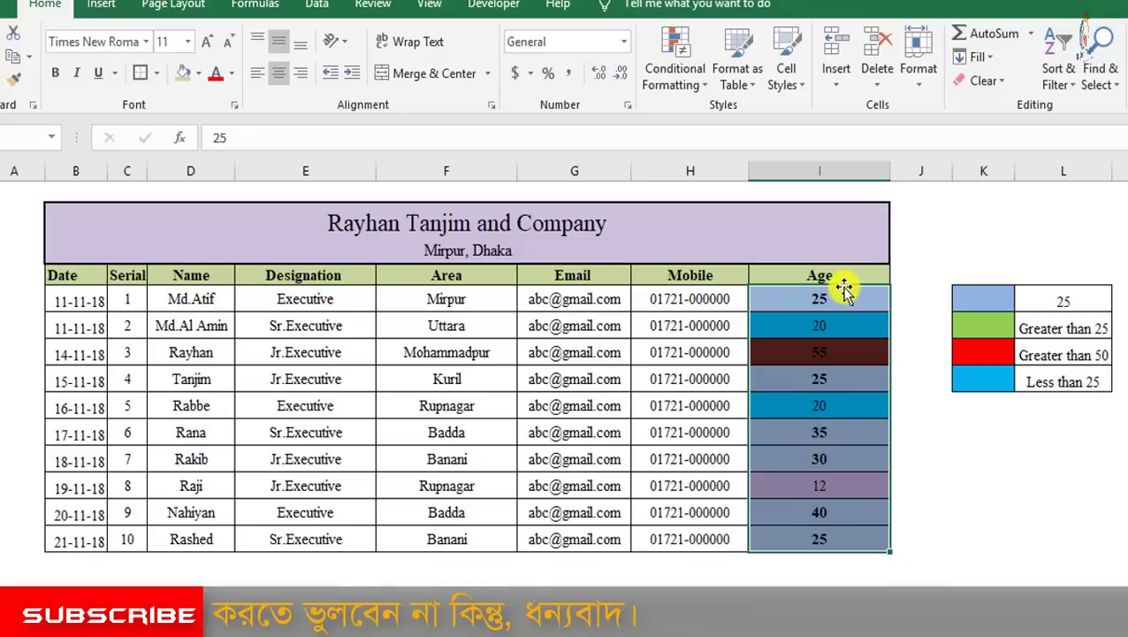
left_click(679, 87)
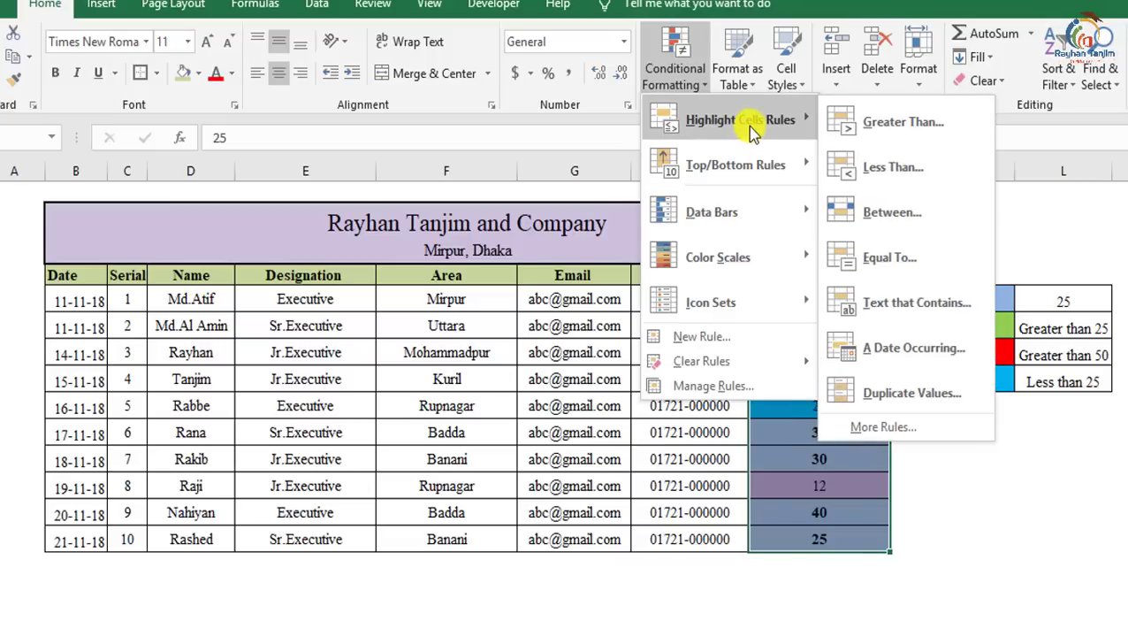
mouse_move(739, 119)
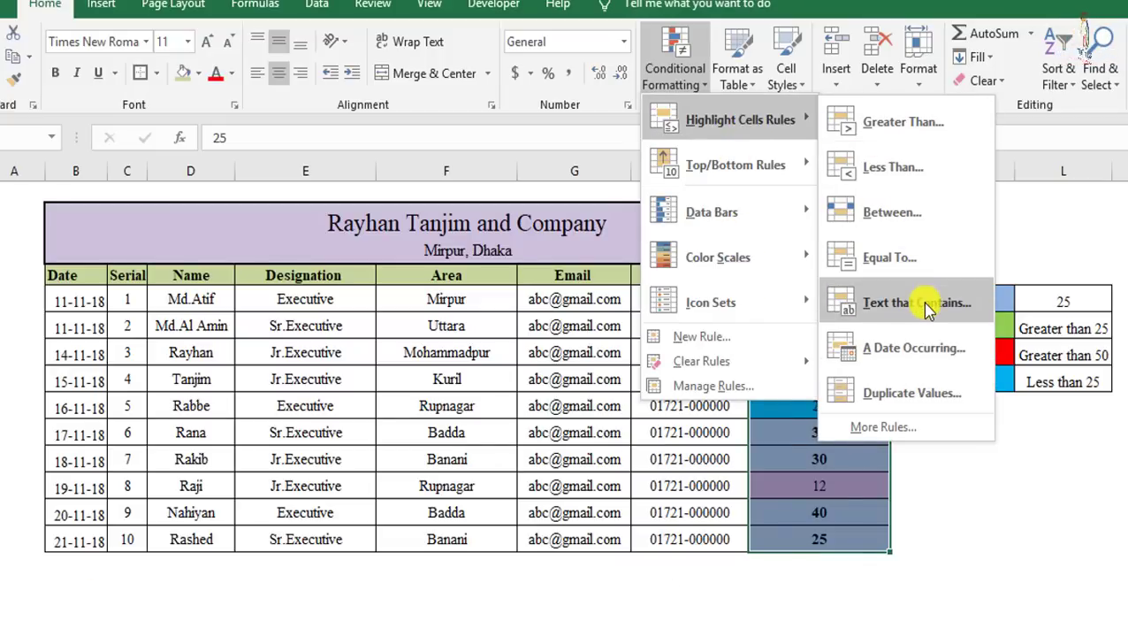
left_click(1037, 514)
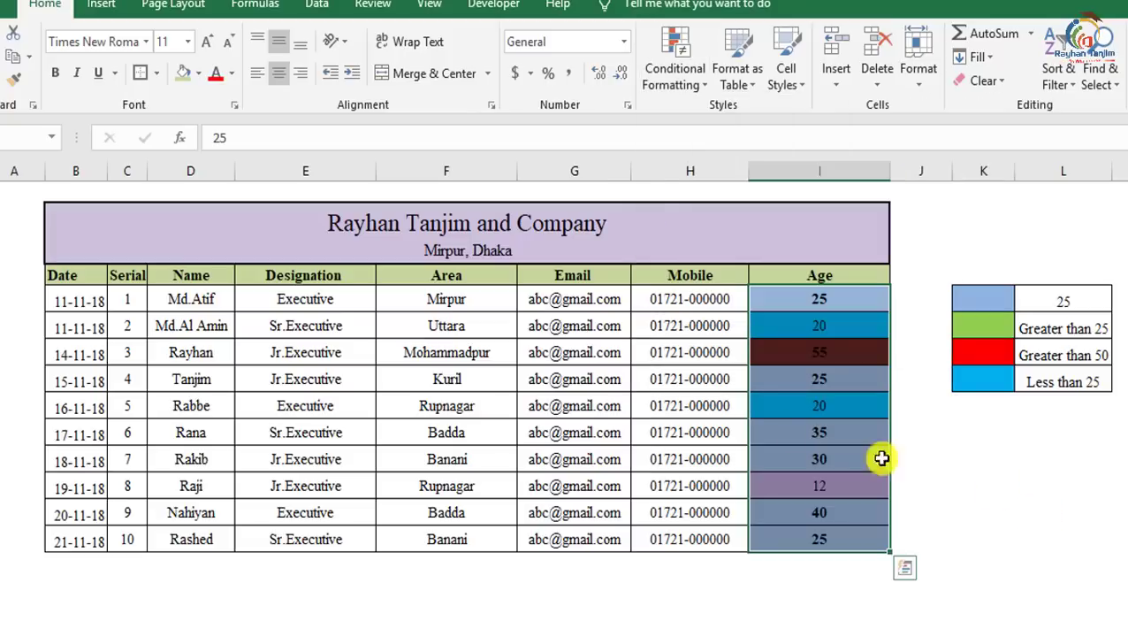
Start a Text That Contains rule for 'Jr' on the Designation cells E5:E14 with a custom format.
left_click(511, 353)
left_click_drag(348, 304, 347, 537)
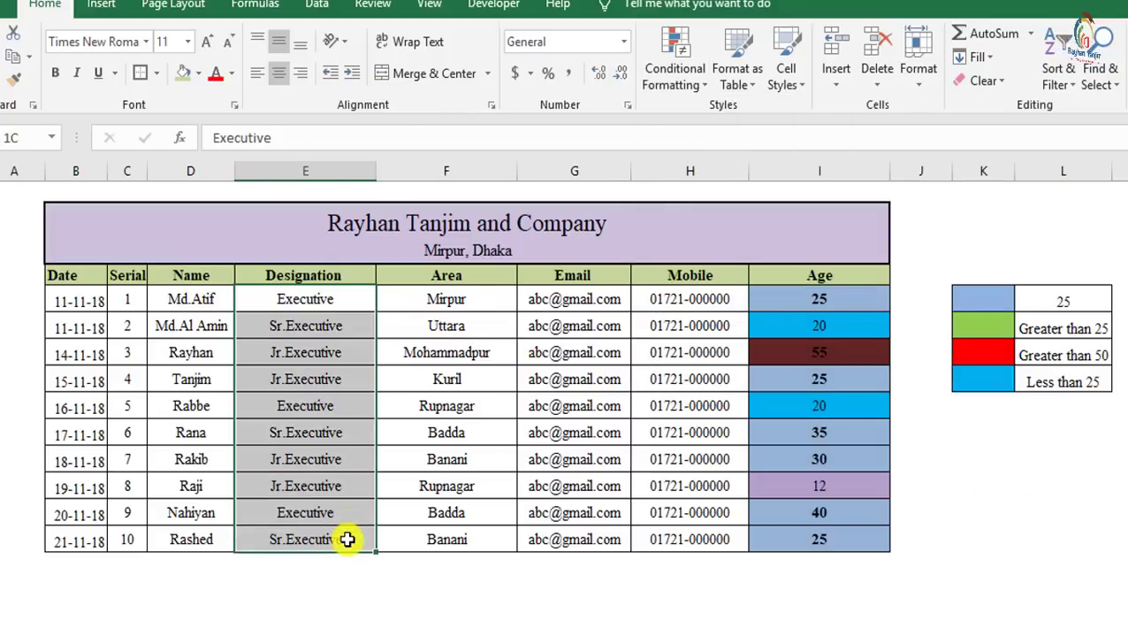
left_click(693, 88)
mouse_move(741, 119)
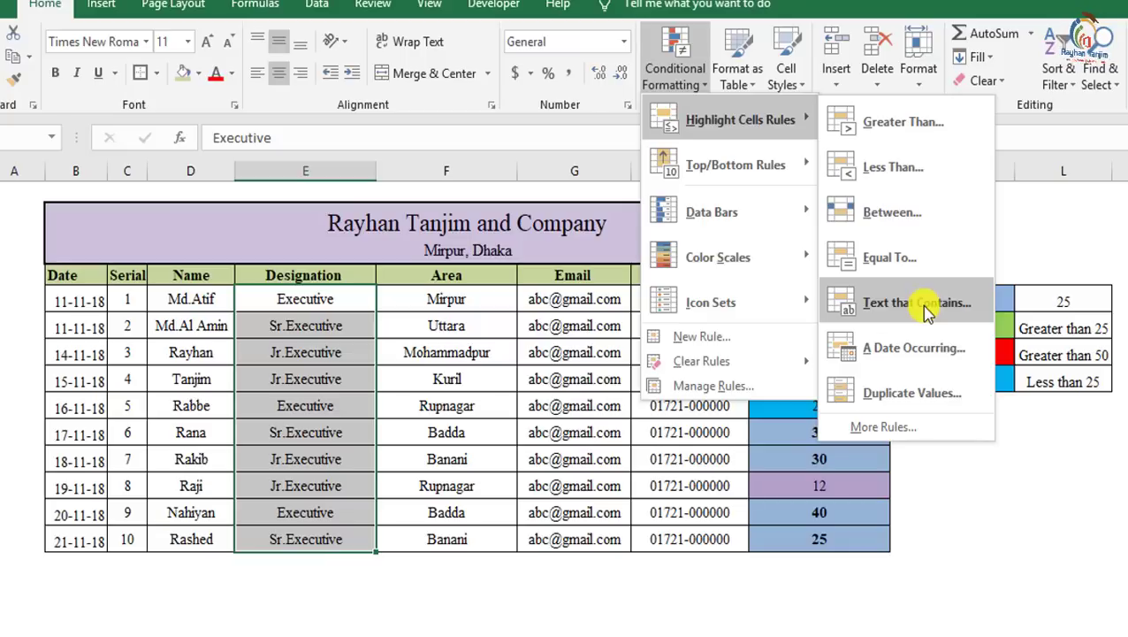
left_click(928, 313)
left_click_drag(424, 353, 741, 297)
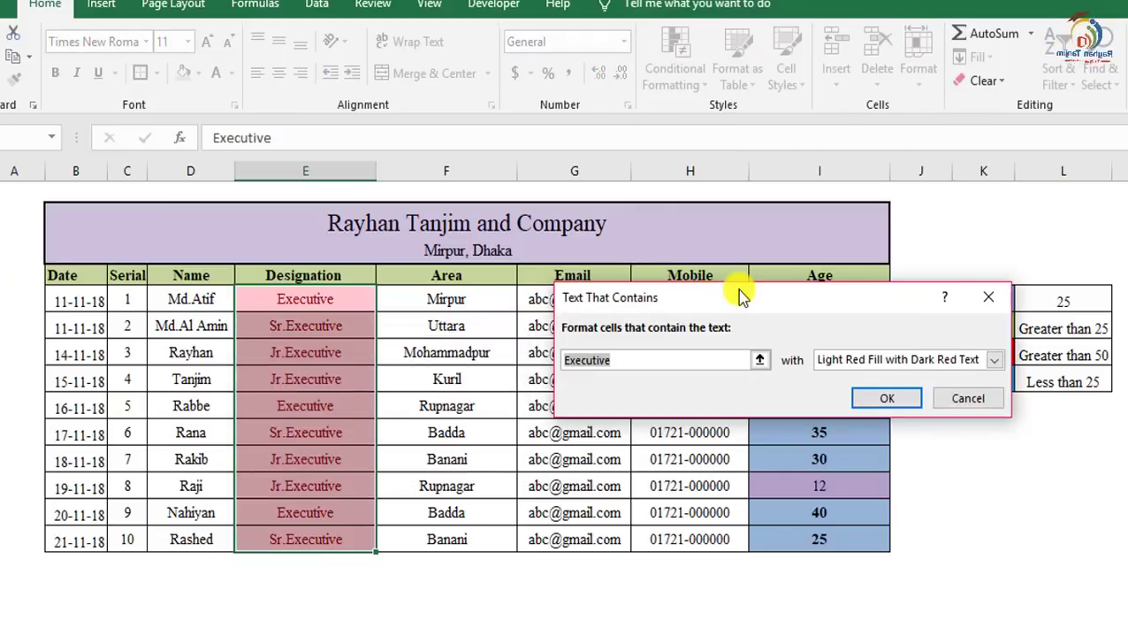
left_click_drag(635, 360, 564, 359)
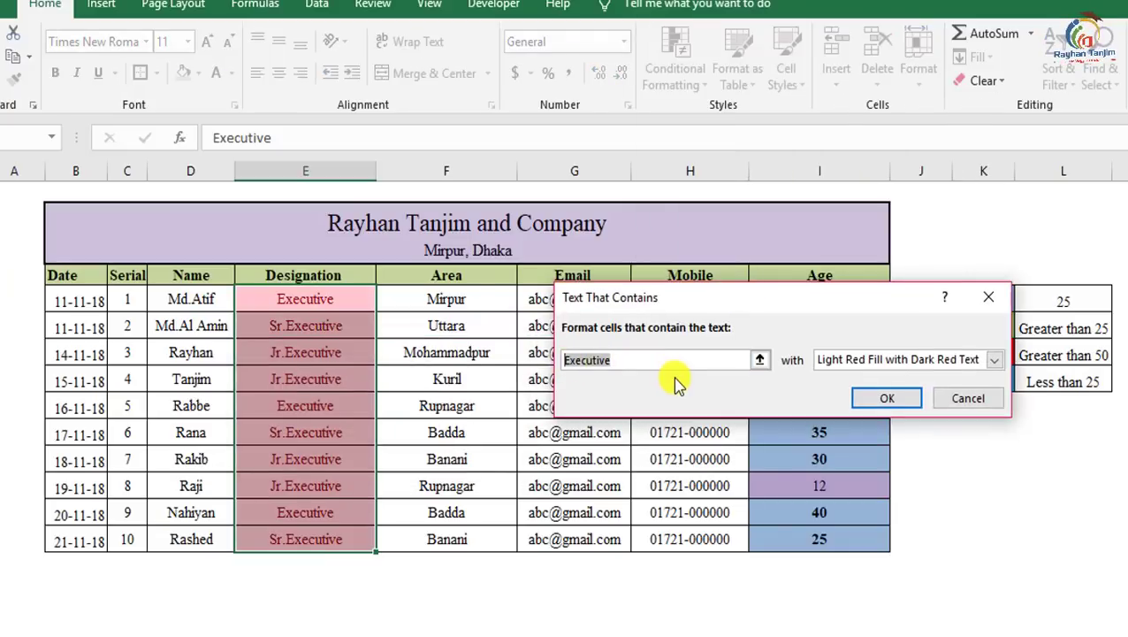
type("J")
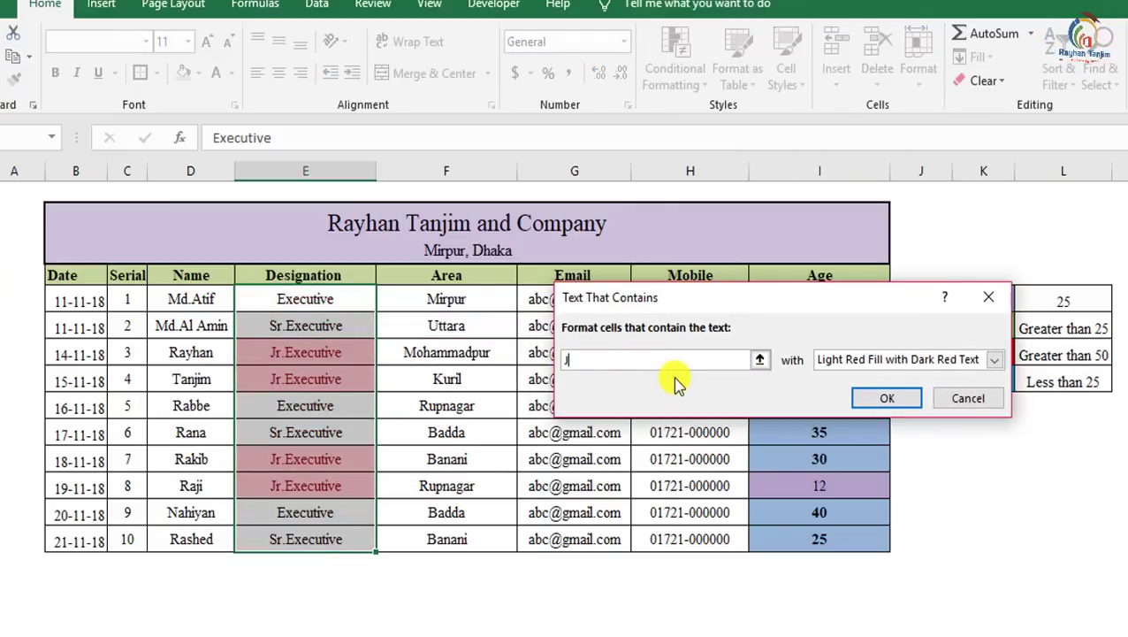
type("r")
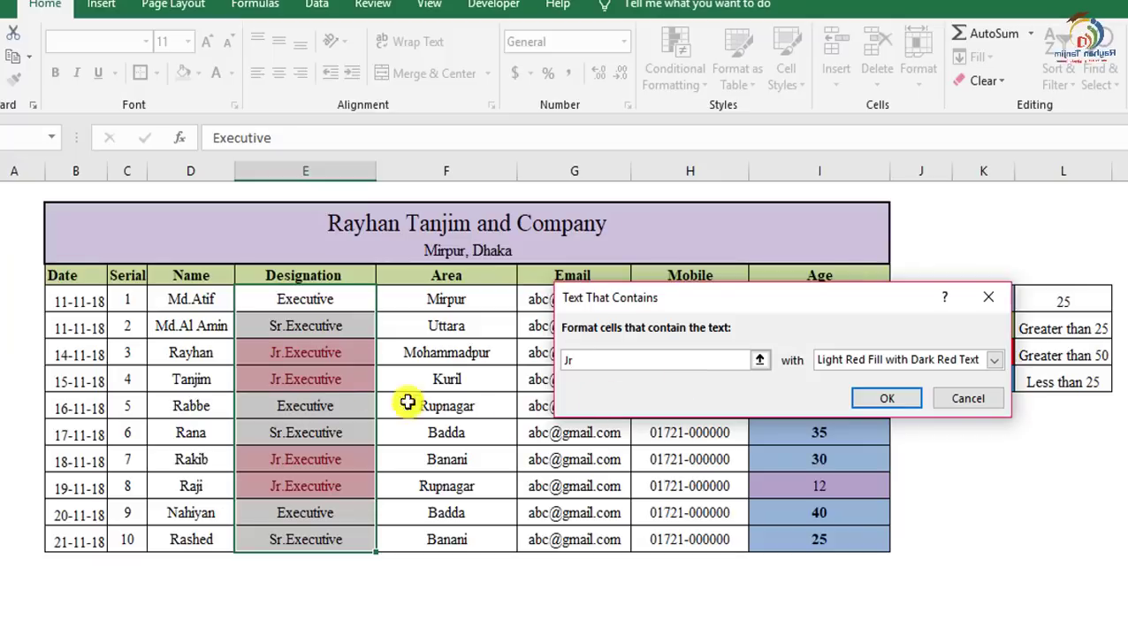
left_click(994, 359)
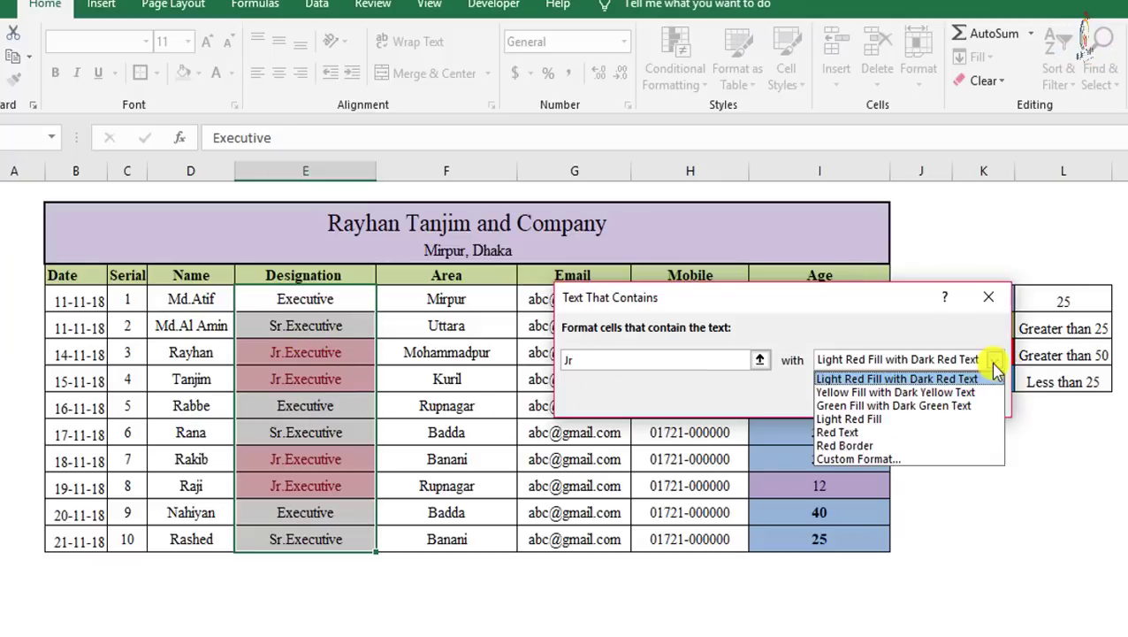
left_click(863, 459)
Format Jr matches with light orange fill, dark purple outline border and bold Automatic-colour text.
left_click(407, 168)
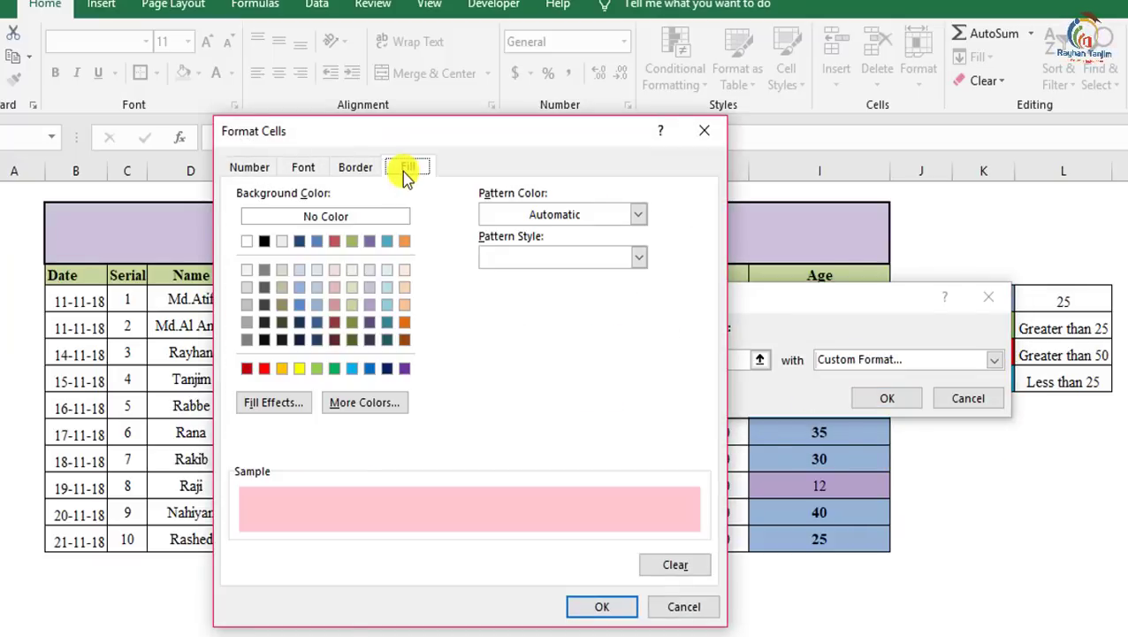
left_click(404, 304)
left_click(358, 167)
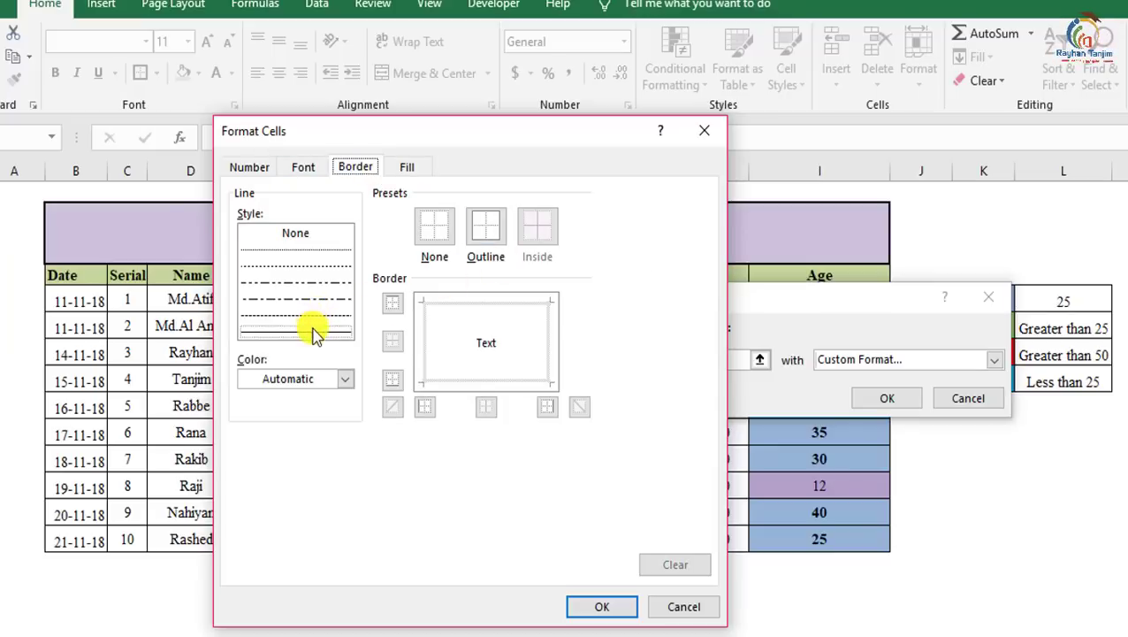
left_click(489, 231)
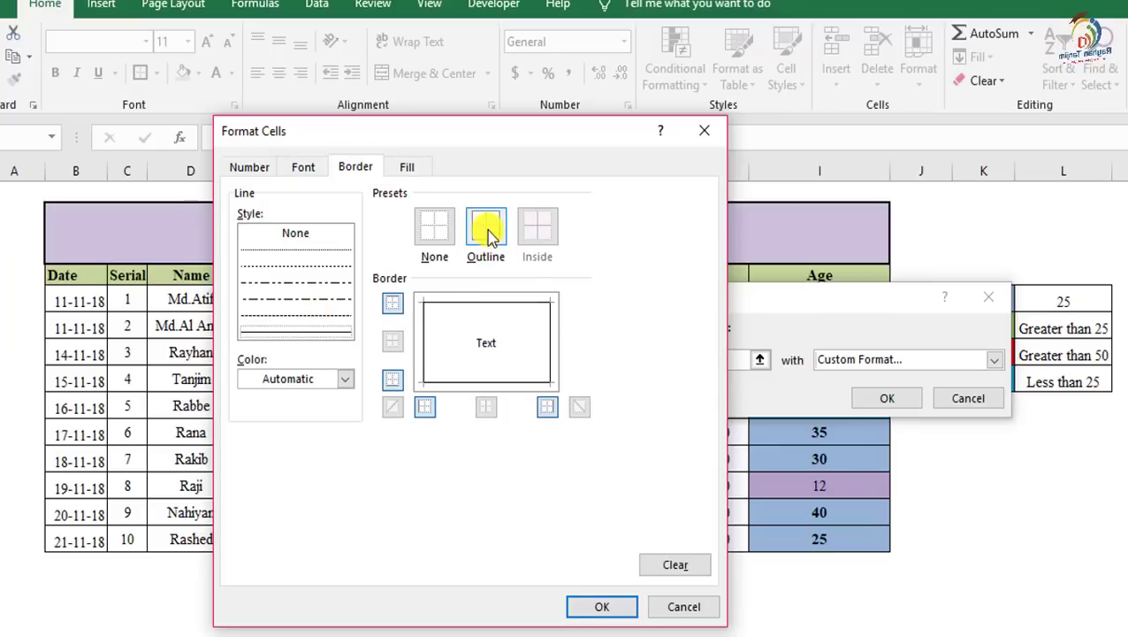
left_click(345, 379)
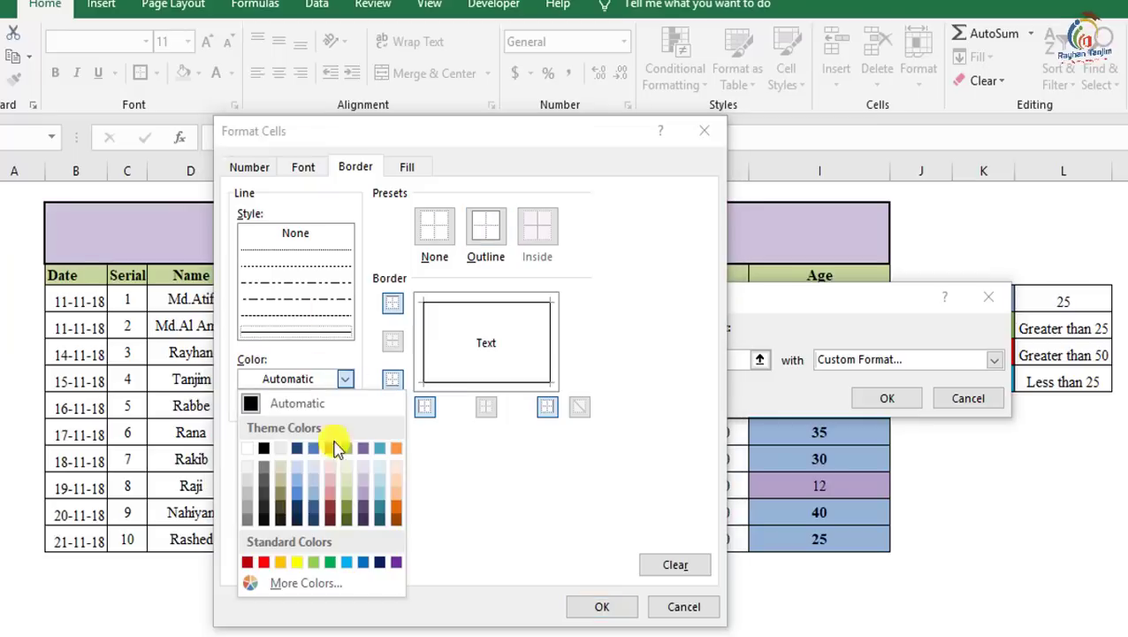
left_click(362, 511)
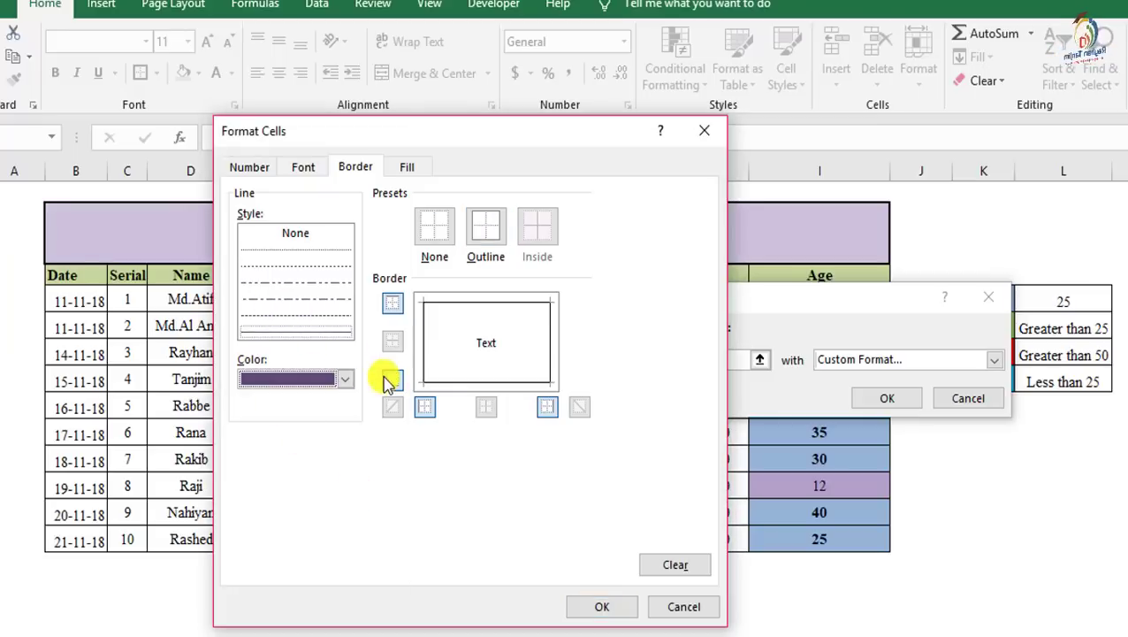
left_click(303, 169)
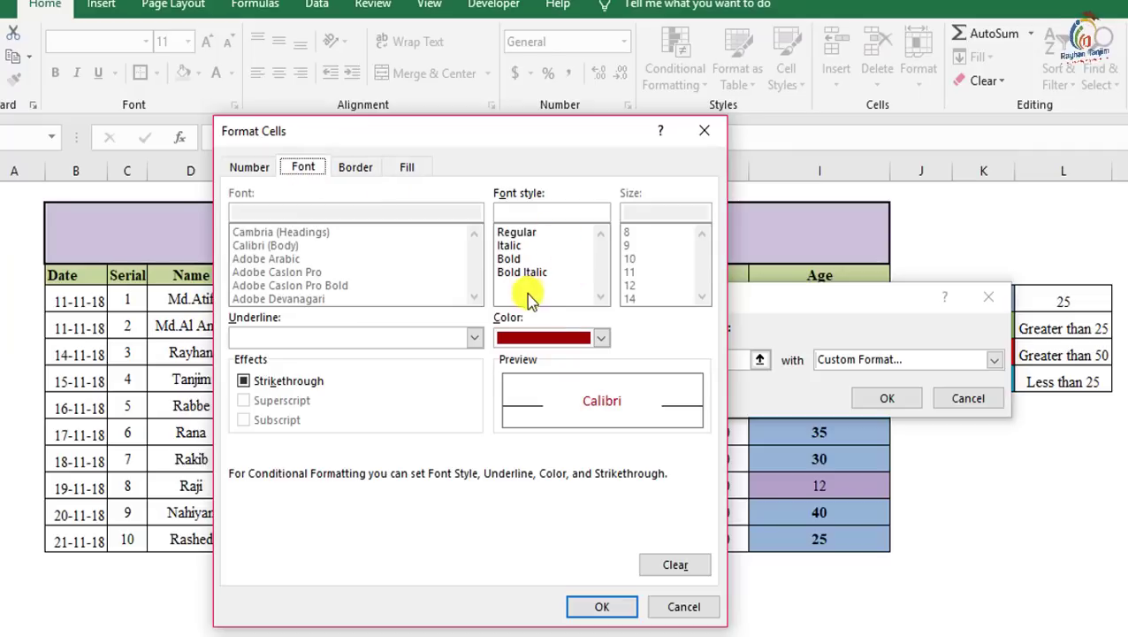
left_click(522, 260)
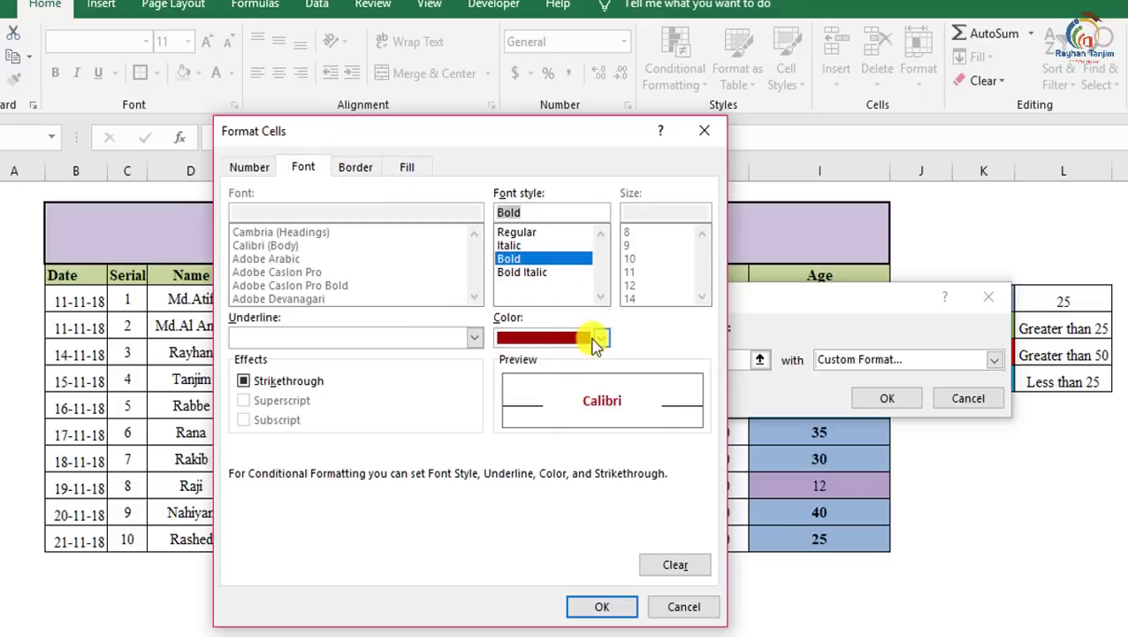
left_click(531, 337)
left_click(543, 360)
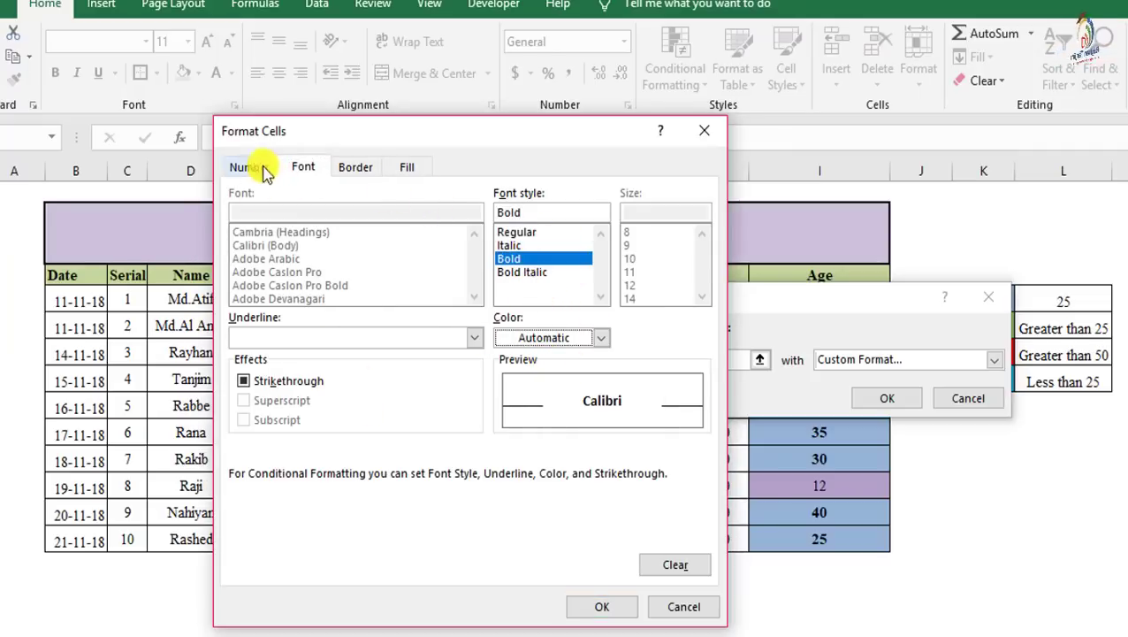
left_click(601, 607)
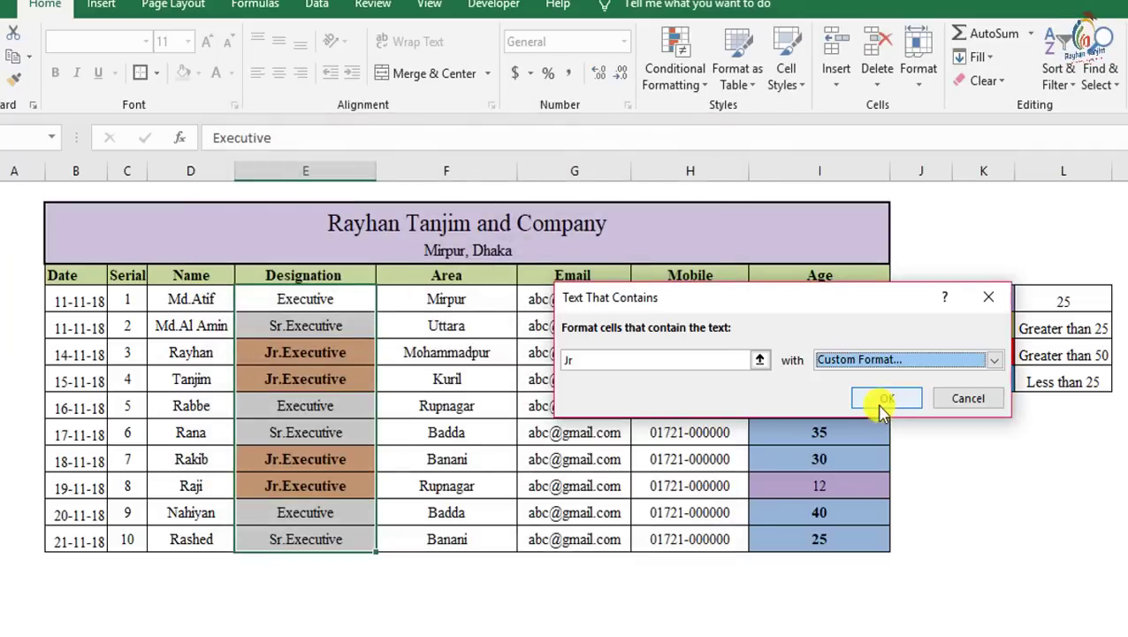
left_click(881, 402)
Check a highlighted Jr.Executive cell, then select the values in the Date column.
left_click(404, 454)
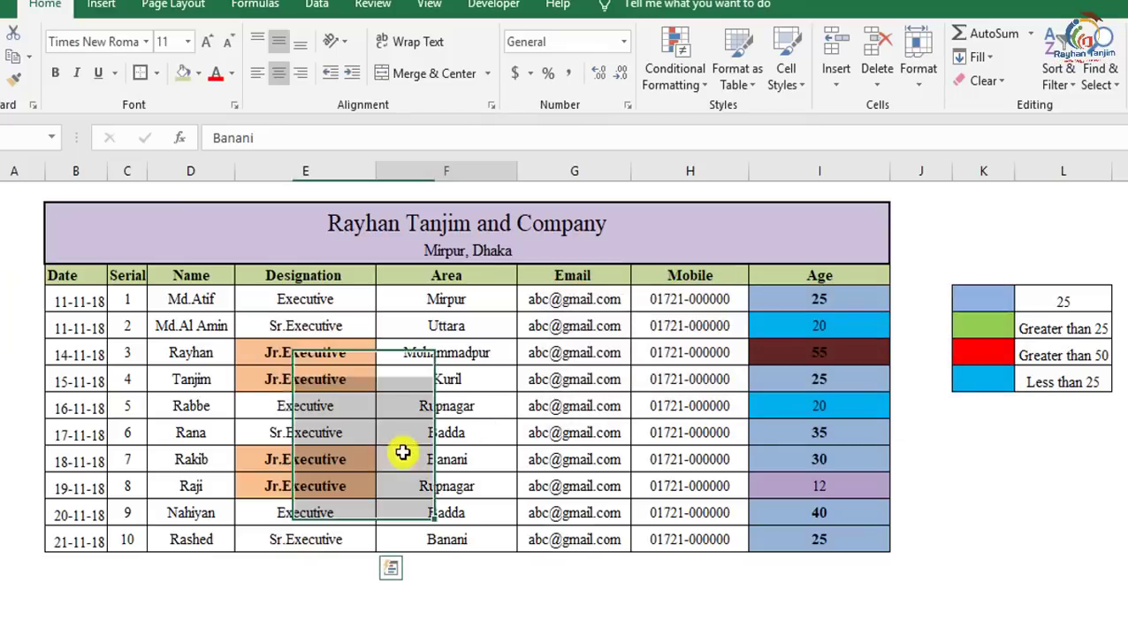
left_click(310, 352)
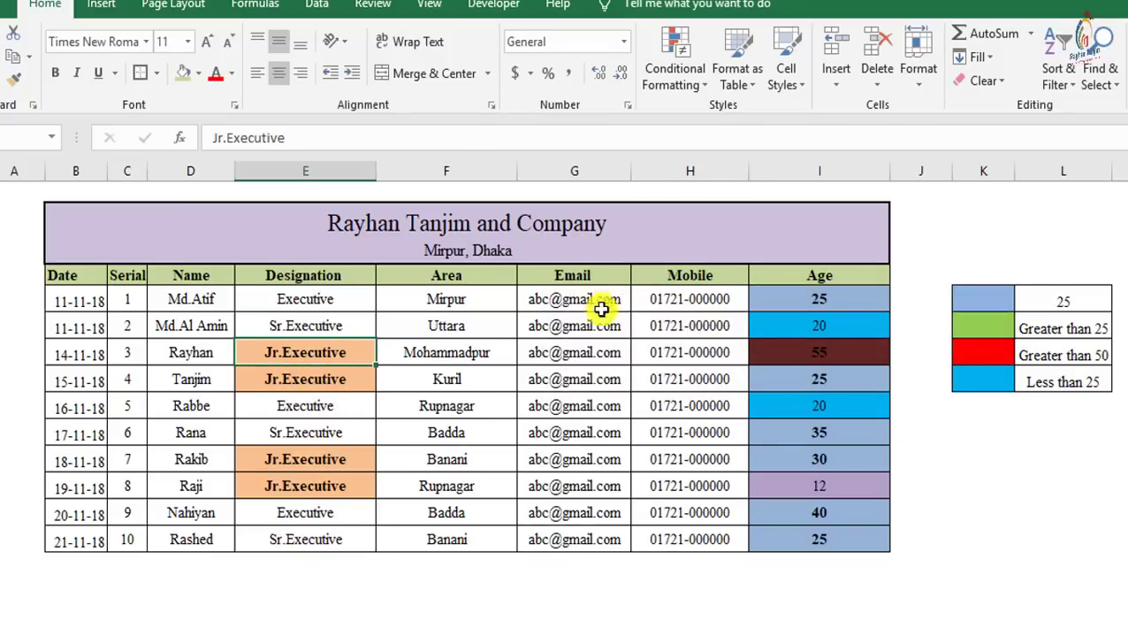
left_click(464, 376)
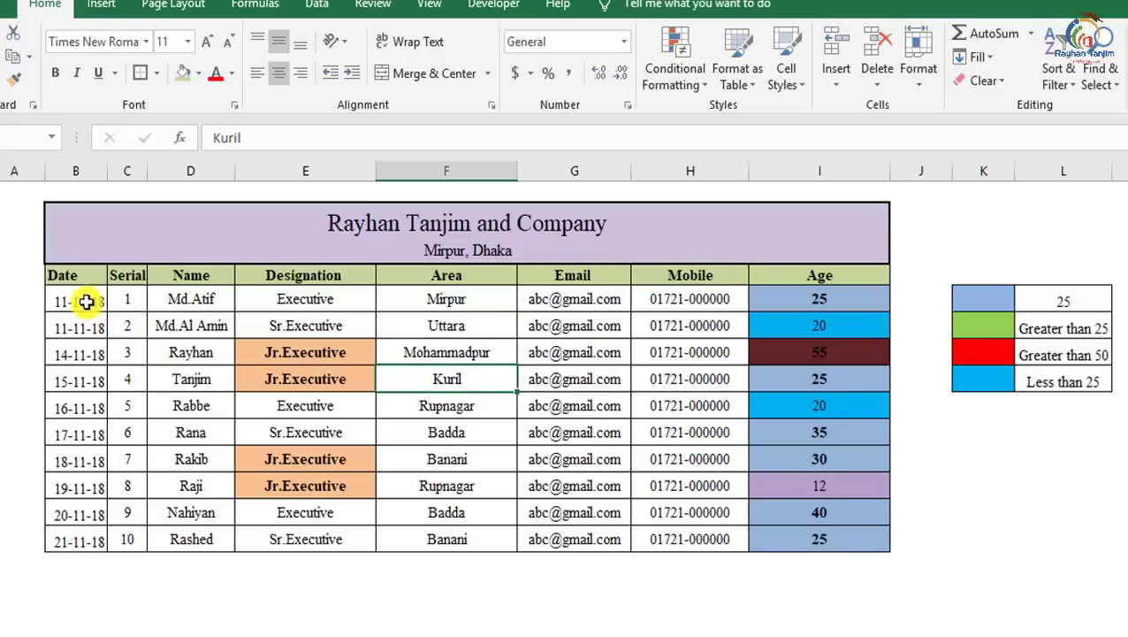
left_click_drag(75, 302, 91, 542)
Start an A Date Occurring rule on the dates with the period set to Tomorrow.
left_click(677, 62)
mouse_move(739, 121)
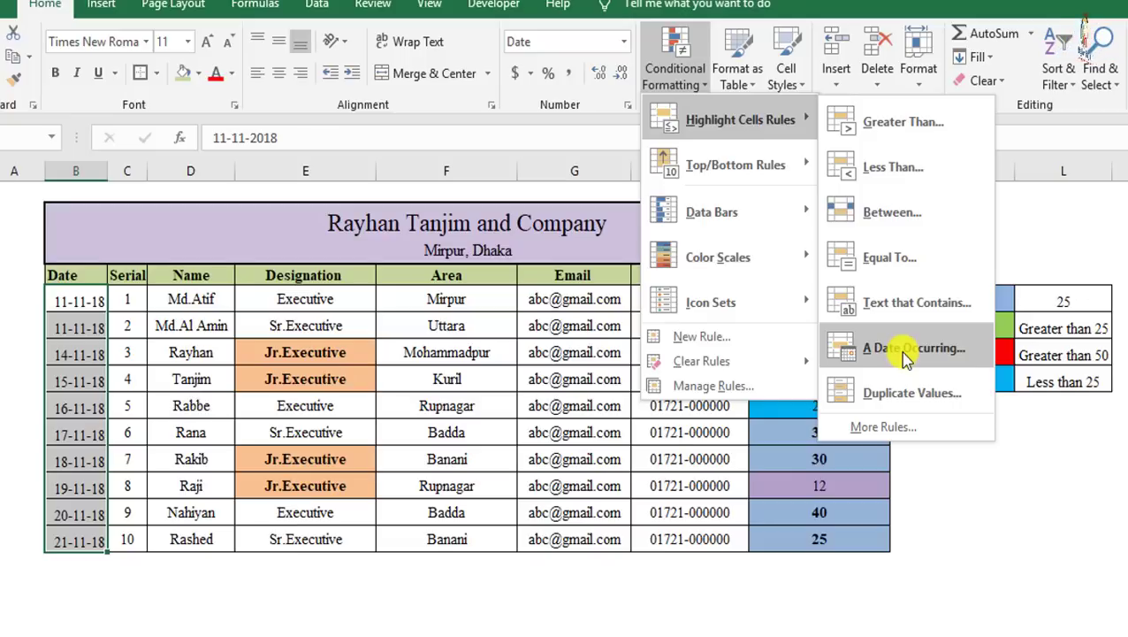
left_click(907, 354)
left_click_drag(779, 281, 795, 255)
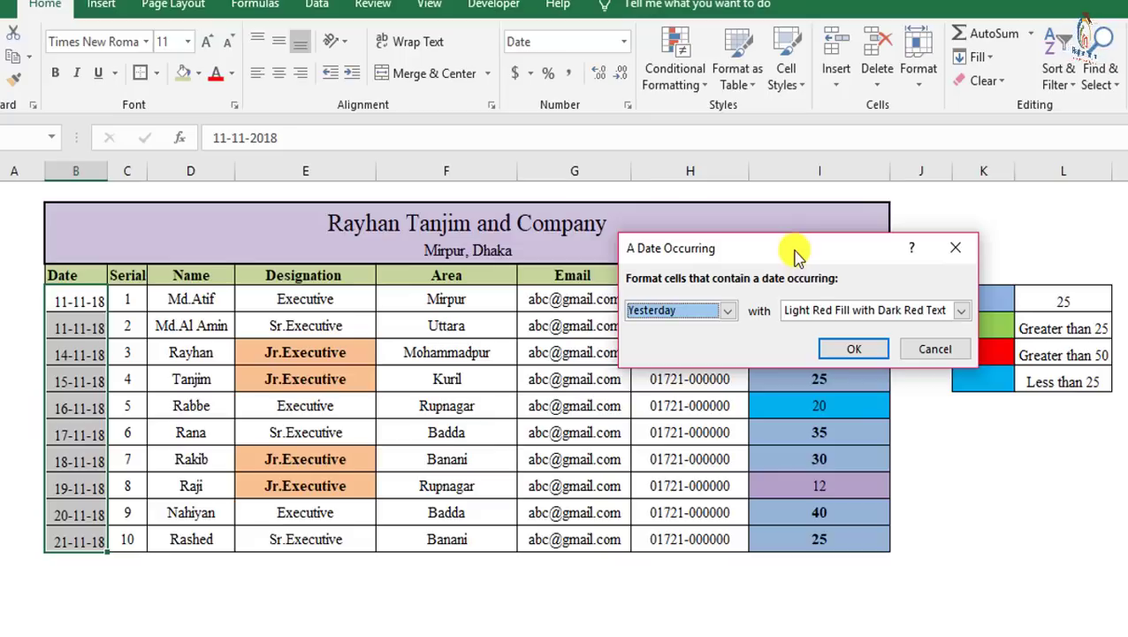
left_click(728, 310)
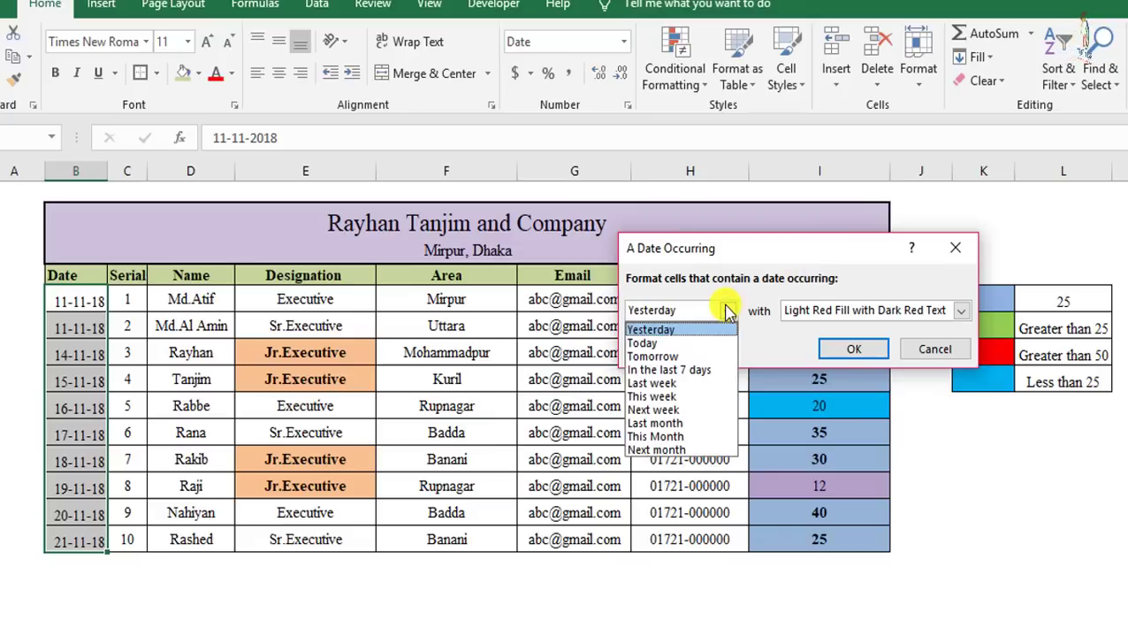
left_click(662, 356)
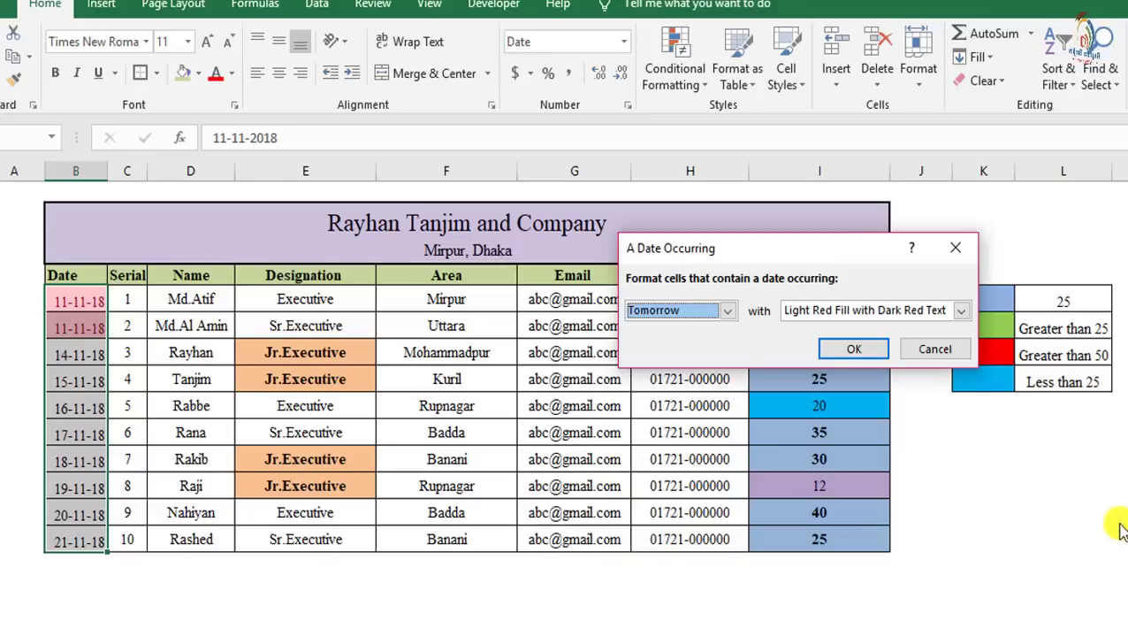
Give the Tomorrow rule a custom peach fill, replacing an initial dark red fill, and apply it.
left_click(959, 310)
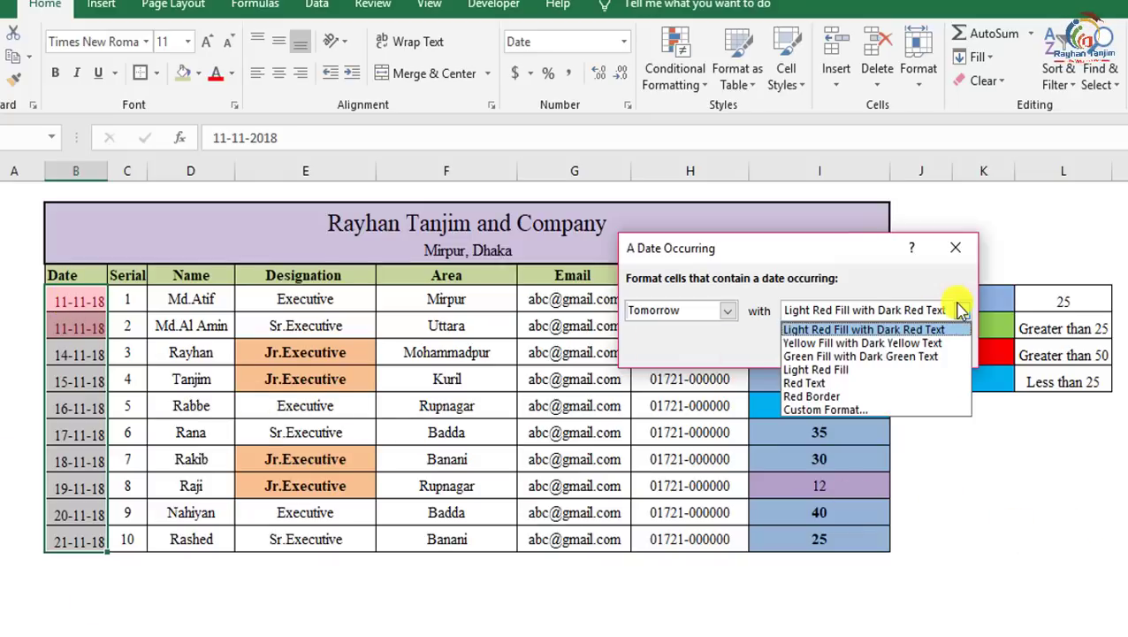
left_click(831, 480)
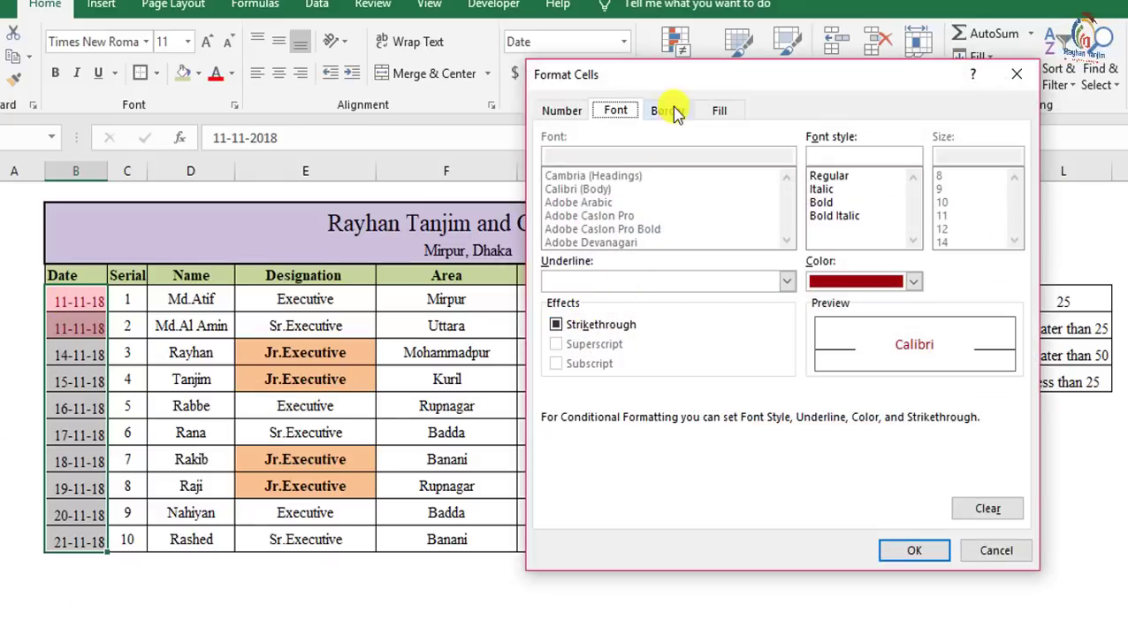
left_click(716, 111)
left_click(559, 311)
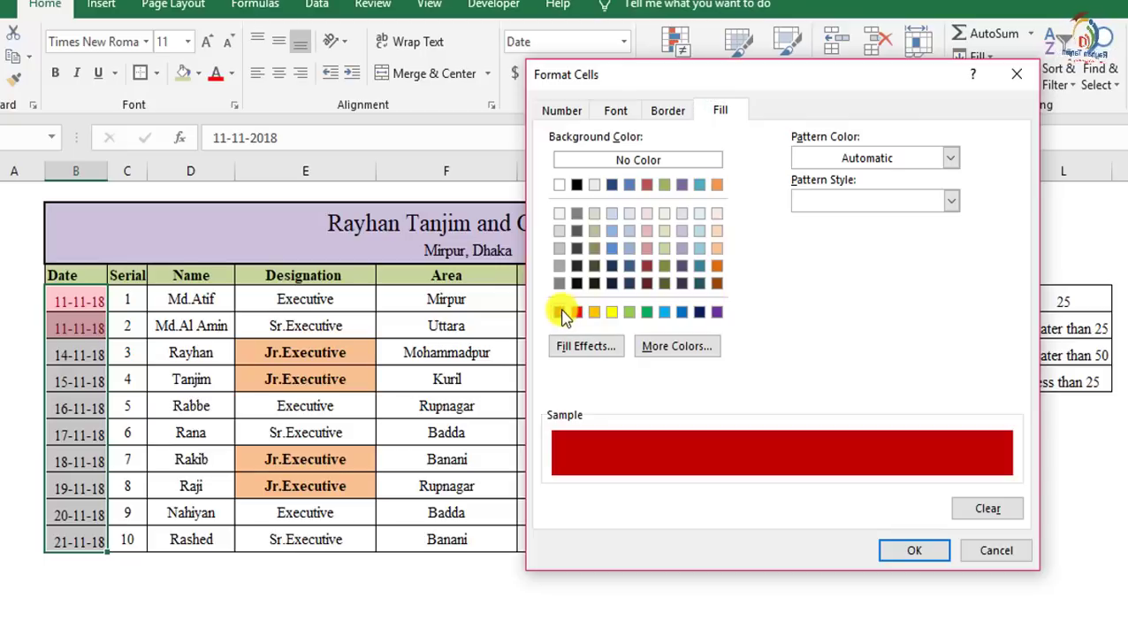
left_click(914, 550)
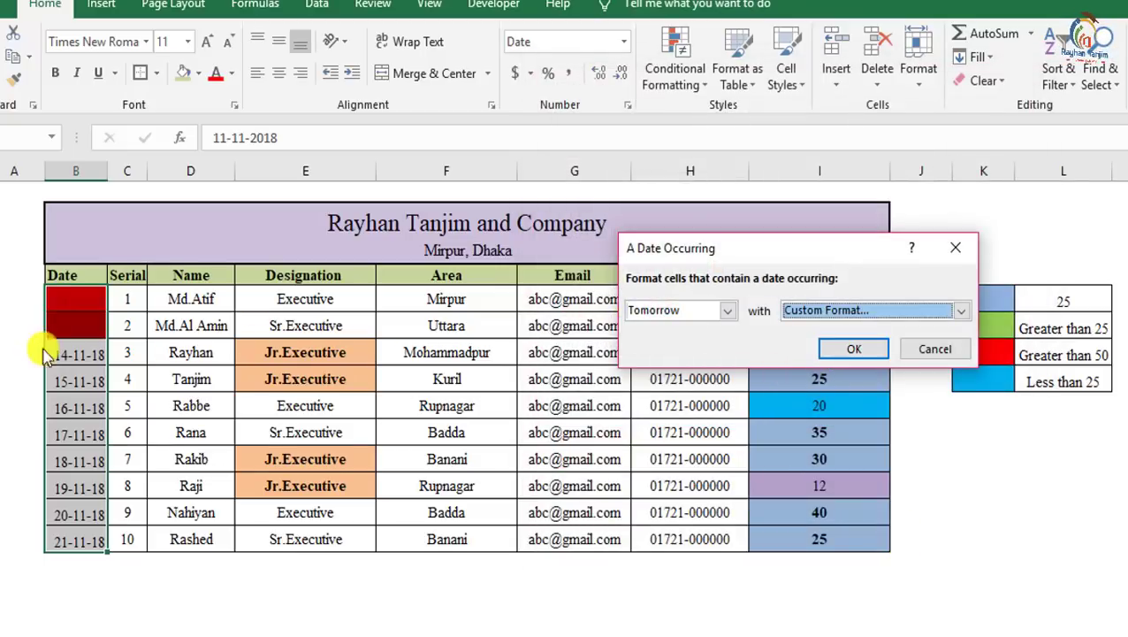
left_click(952, 316)
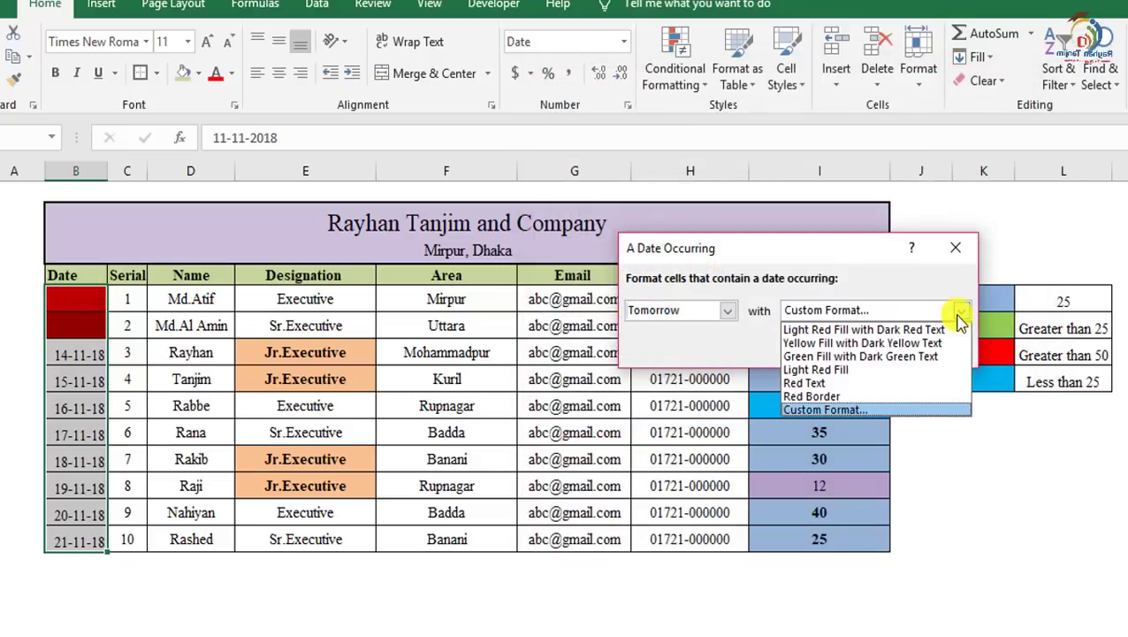
left_click(836, 408)
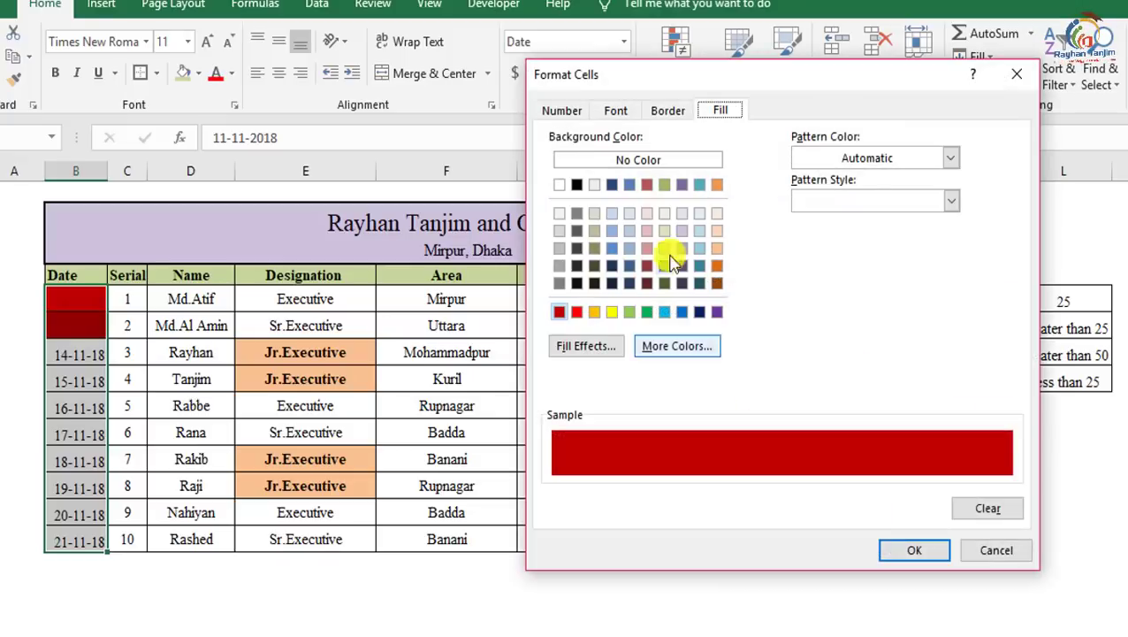
left_click(718, 234)
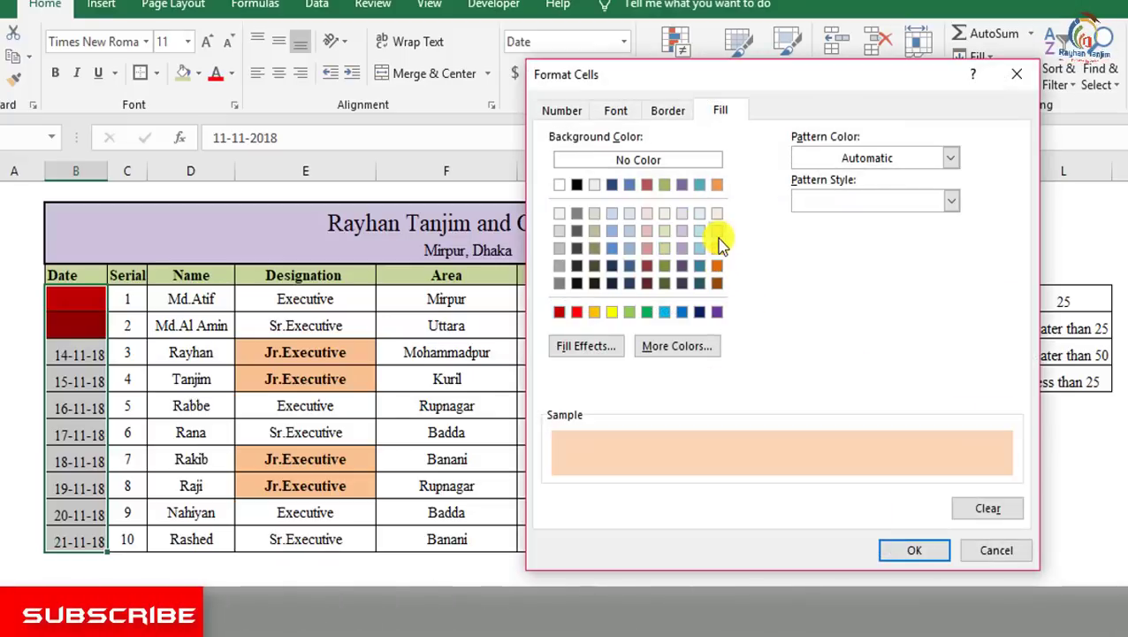
left_click(717, 249)
left_click(915, 549)
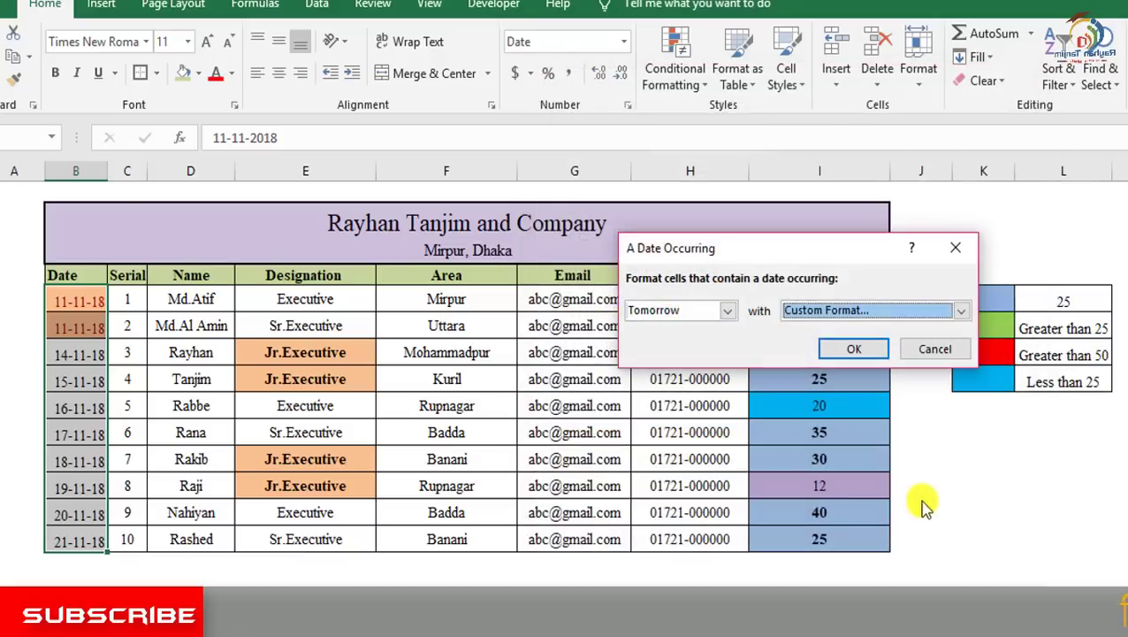
left_click(851, 349)
left_click(442, 376)
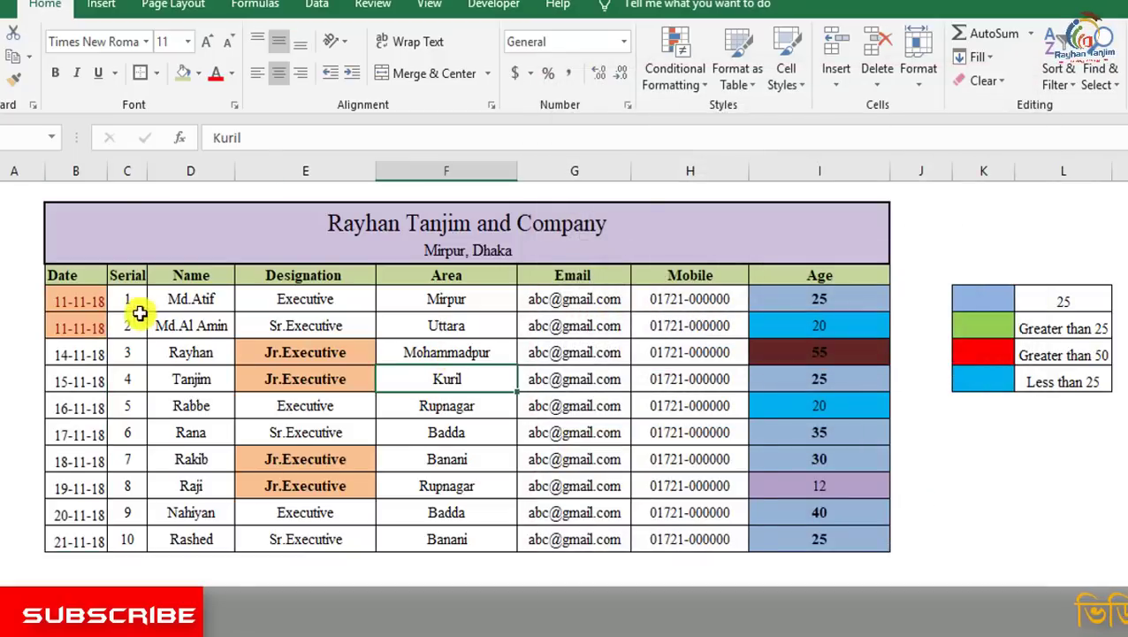
Change the first two dates to 10-11-2018.
left_click(87, 300)
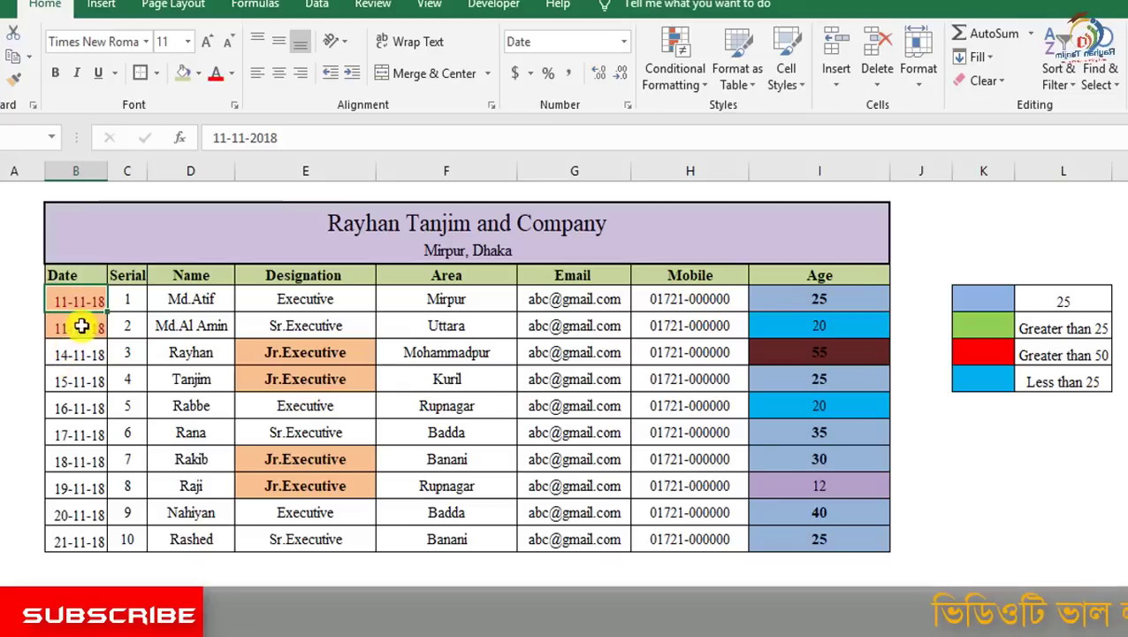
double_click(81, 327)
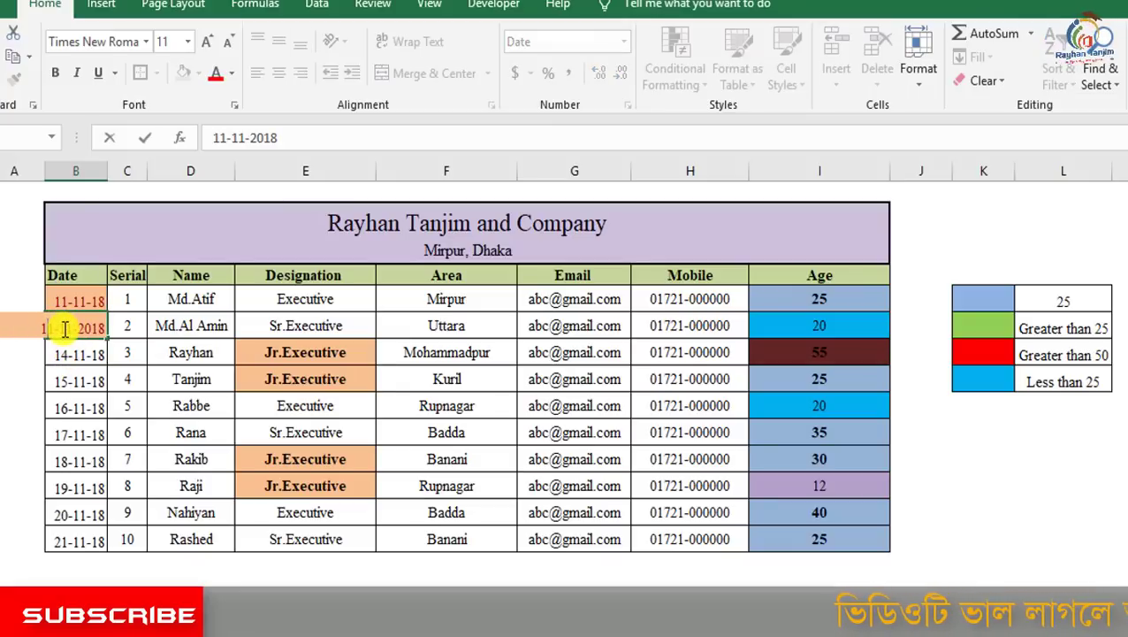
type("0")
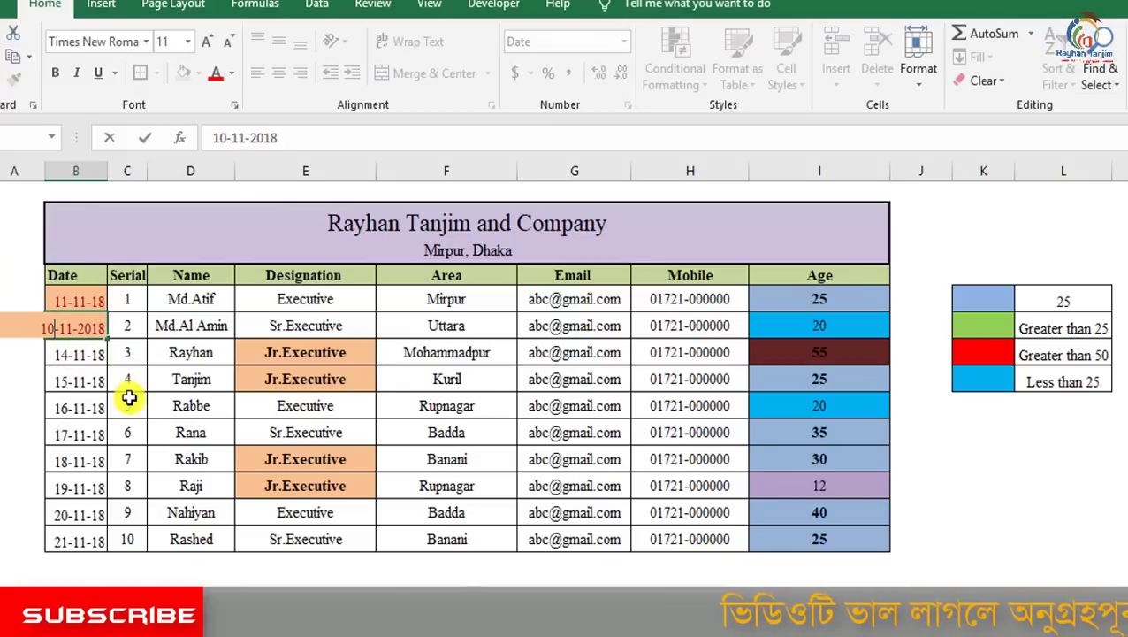
left_click(120, 387)
left_click(71, 327)
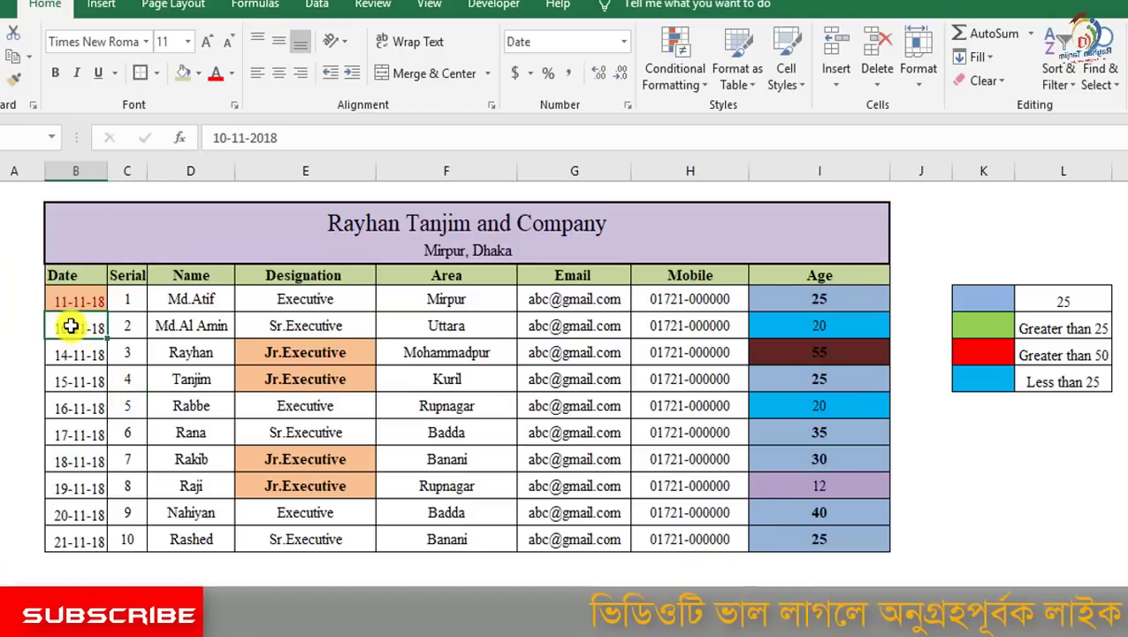
double_click(67, 303)
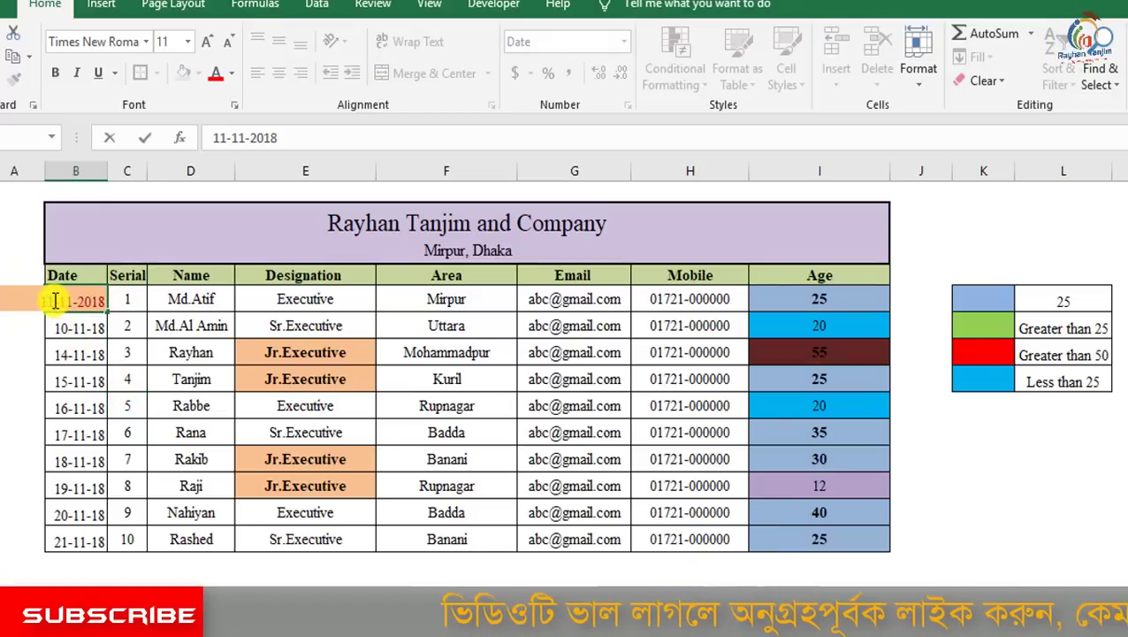
key("BackSpace")
type("0")
left_click(137, 374)
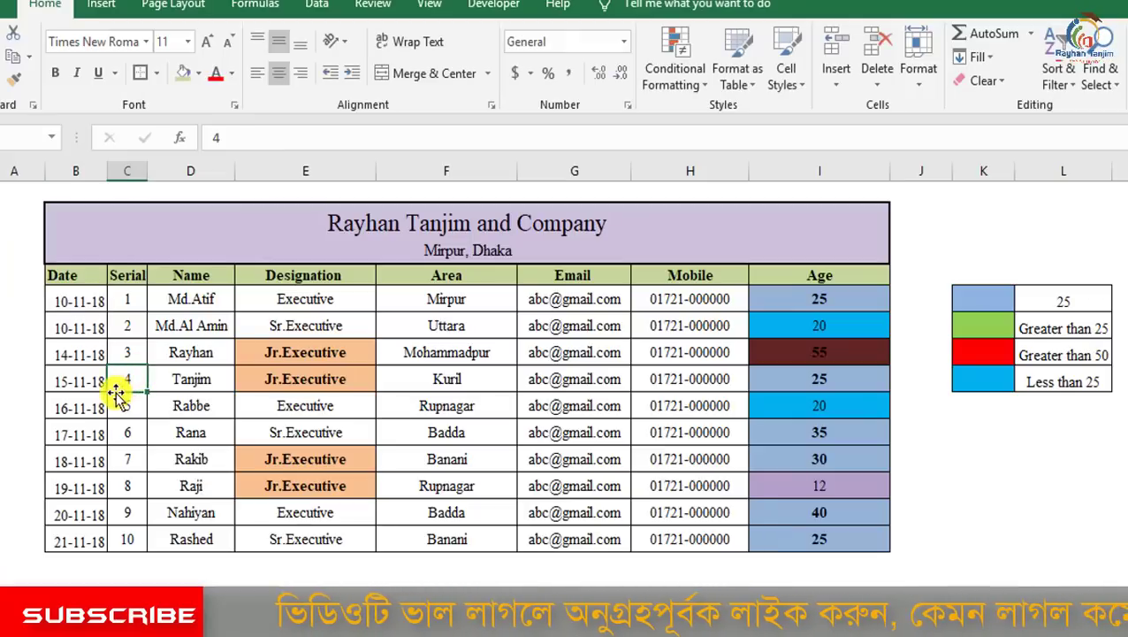
Change the fourth row's date to 11-11-2018 and select the whole Date column range.
double_click(52, 384)
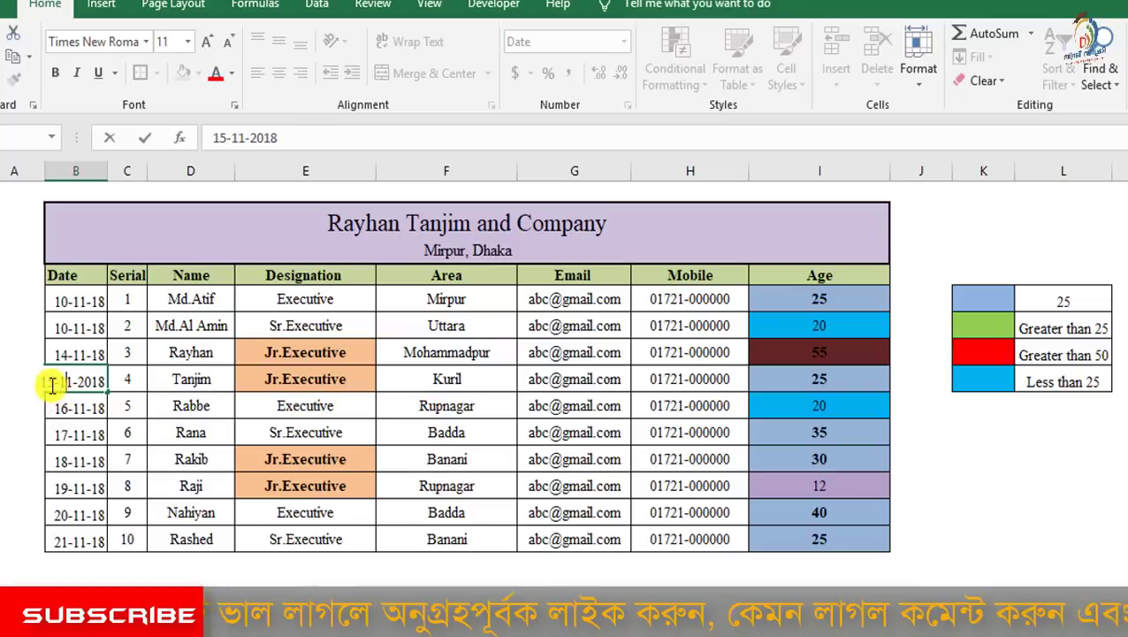
left_click_drag(52, 384, 80, 390)
type("11")
left_click(122, 415)
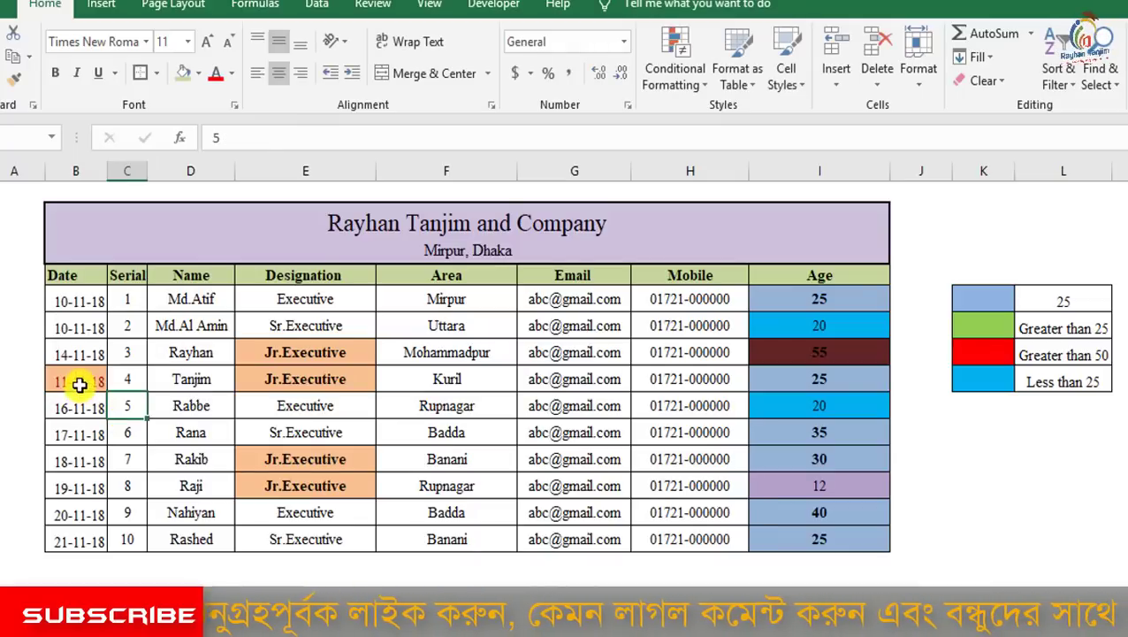
left_click(80, 382)
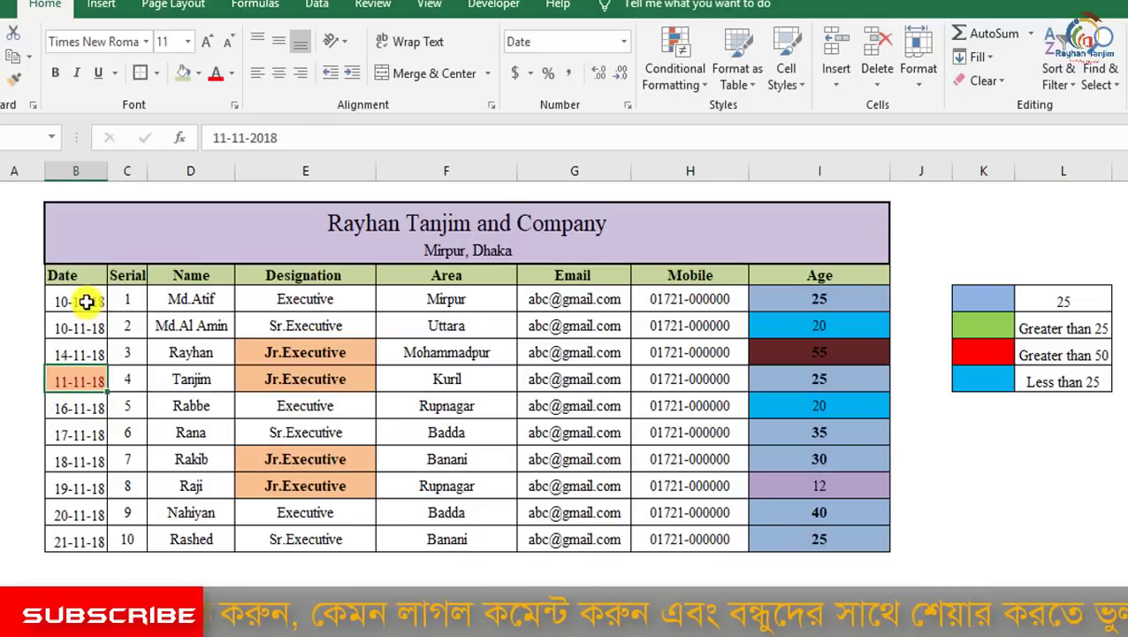
left_click_drag(85, 301, 87, 536)
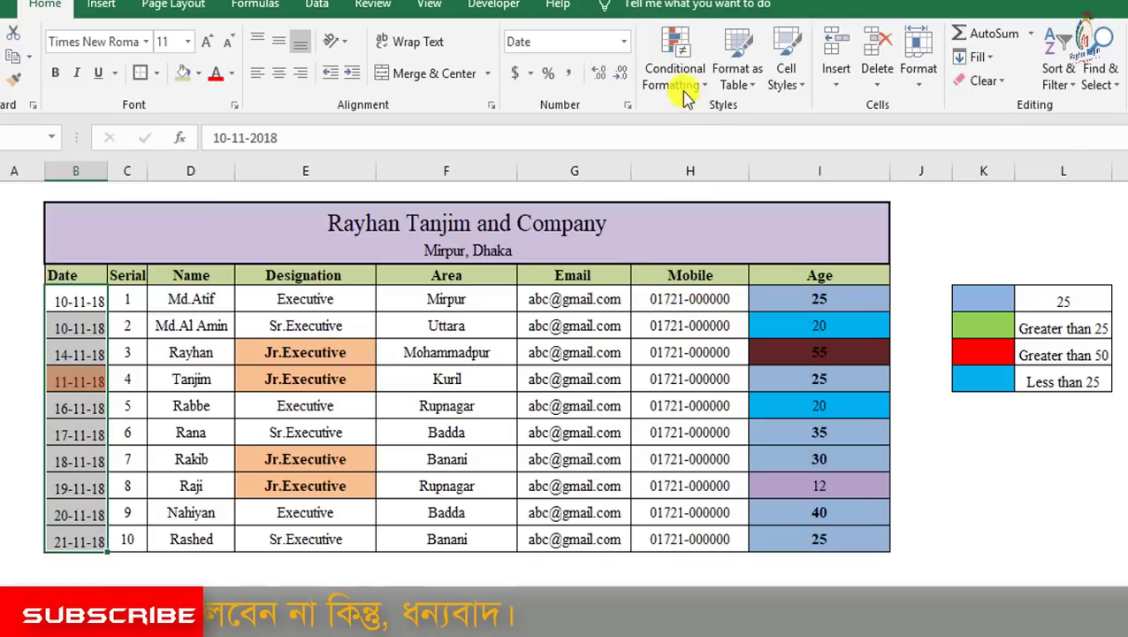
Apply a Duplicate Values rule with Red Border format to all the Name cells.
left_click(447, 379)
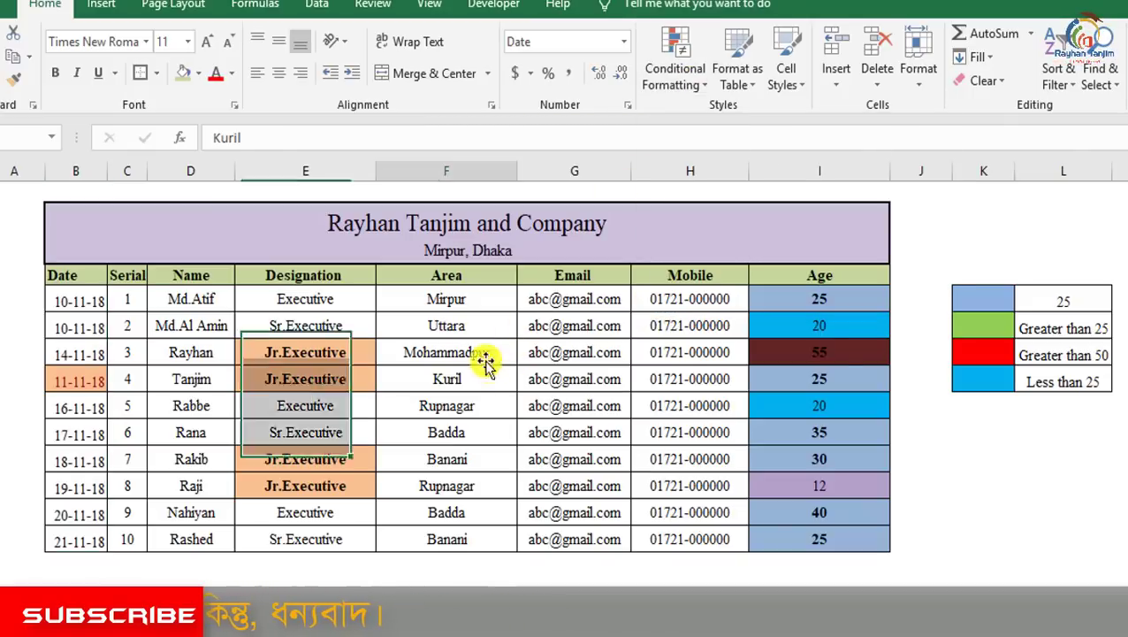
left_click_drag(446, 299, 471, 539)
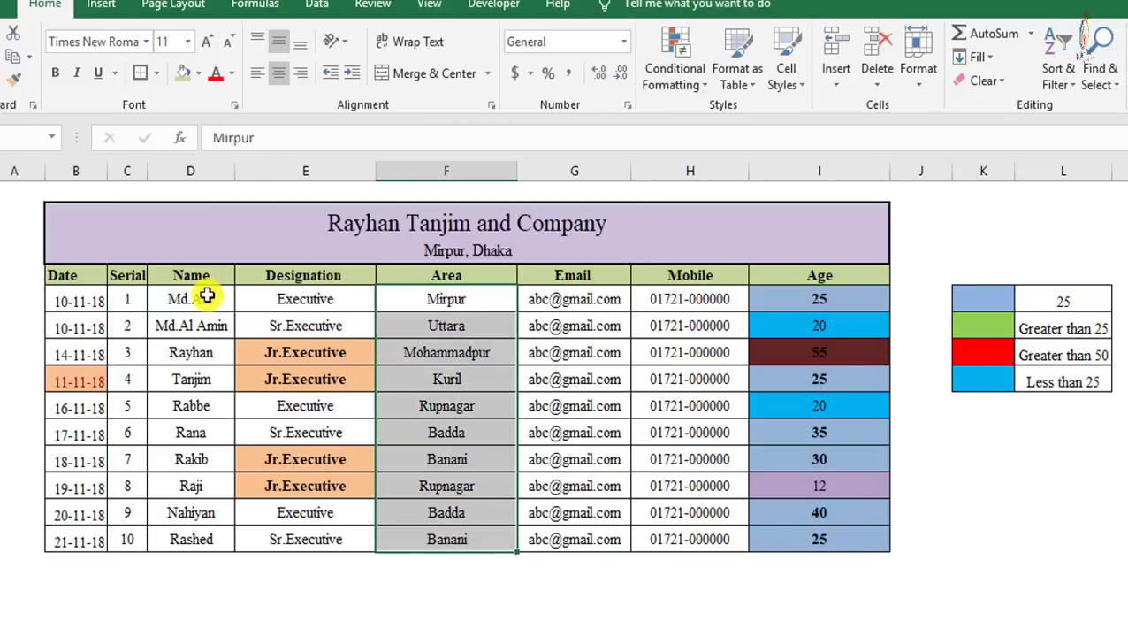
left_click_drag(204, 299, 214, 537)
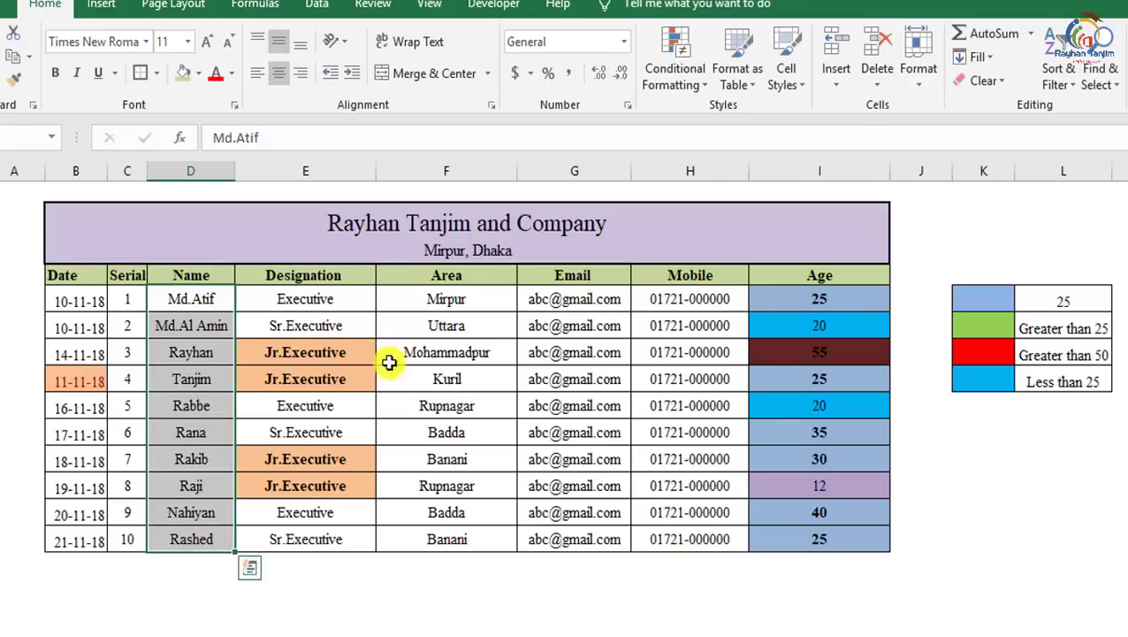
left_click(675, 70)
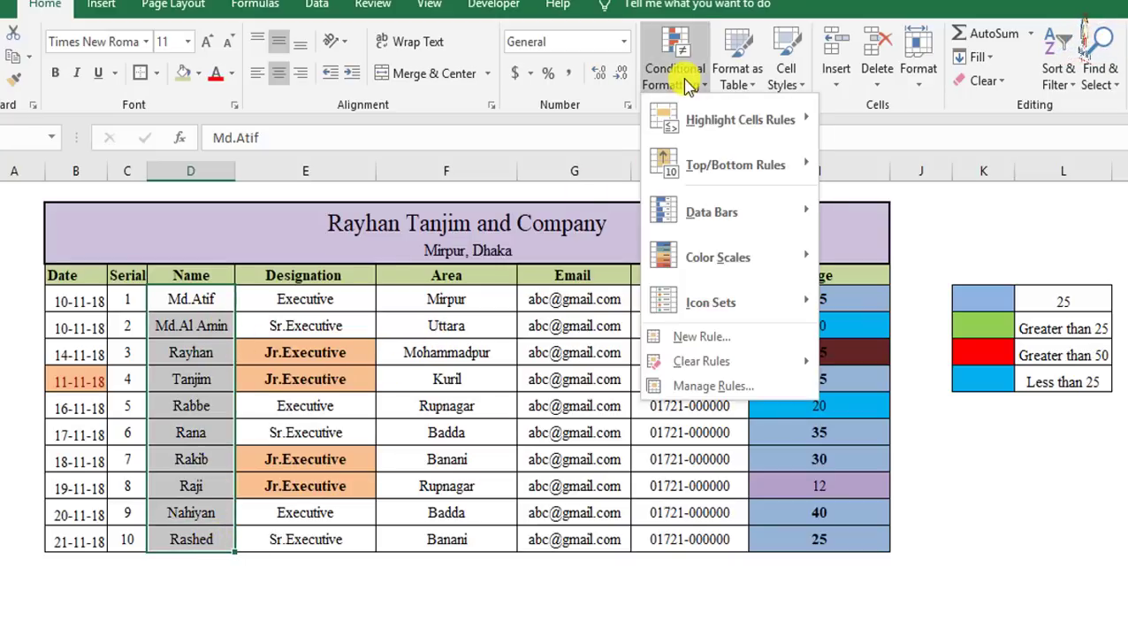
mouse_move(740, 119)
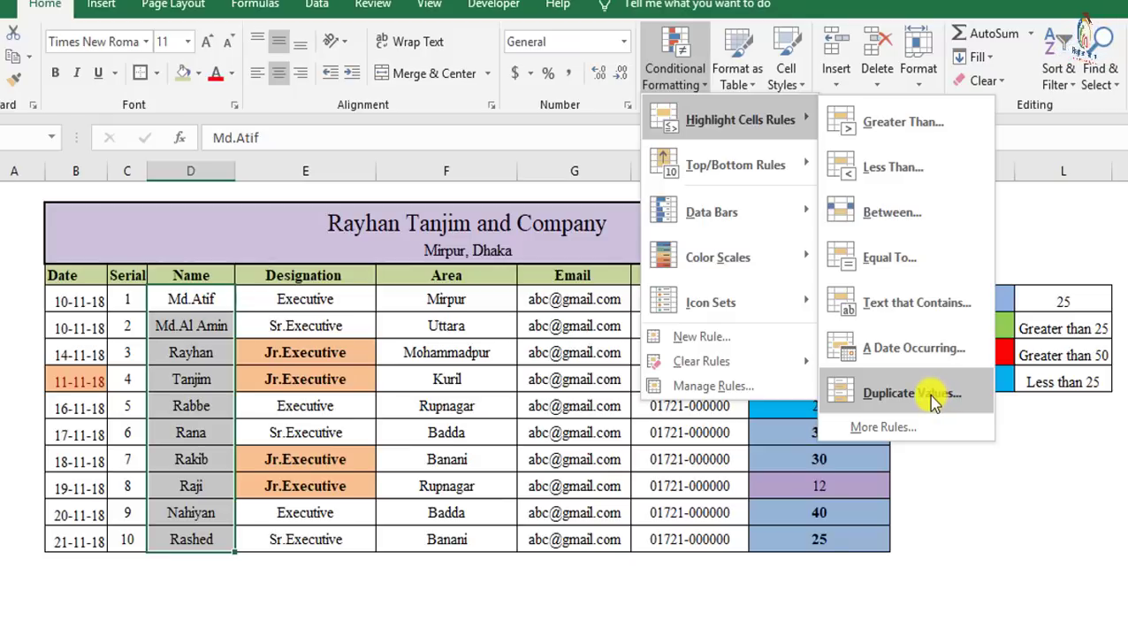
left_click(932, 402)
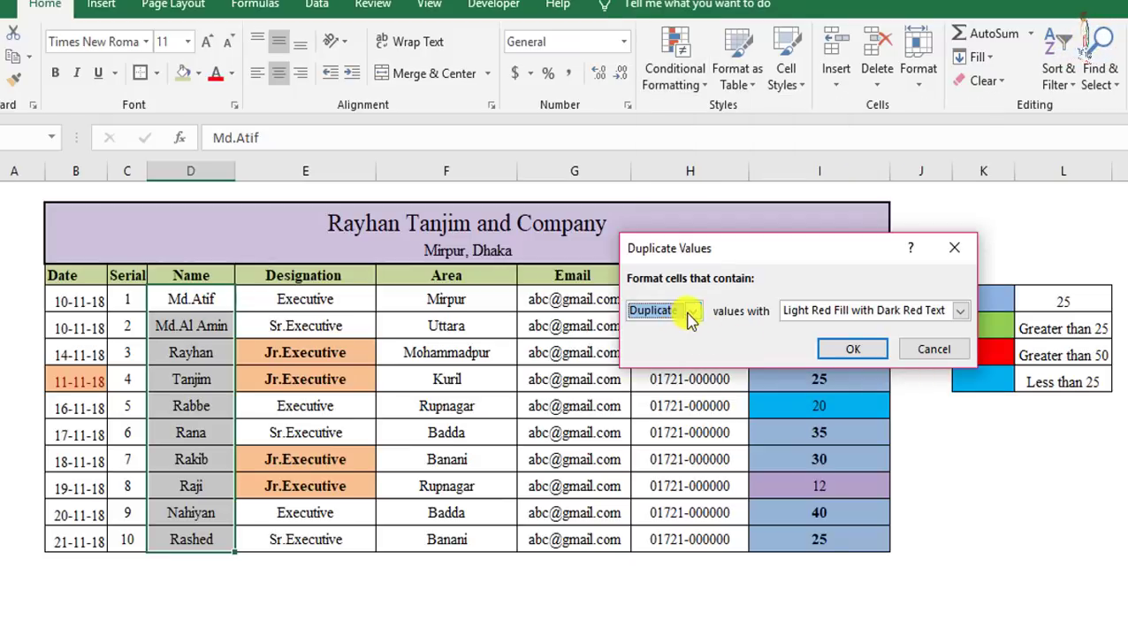
left_click(851, 310)
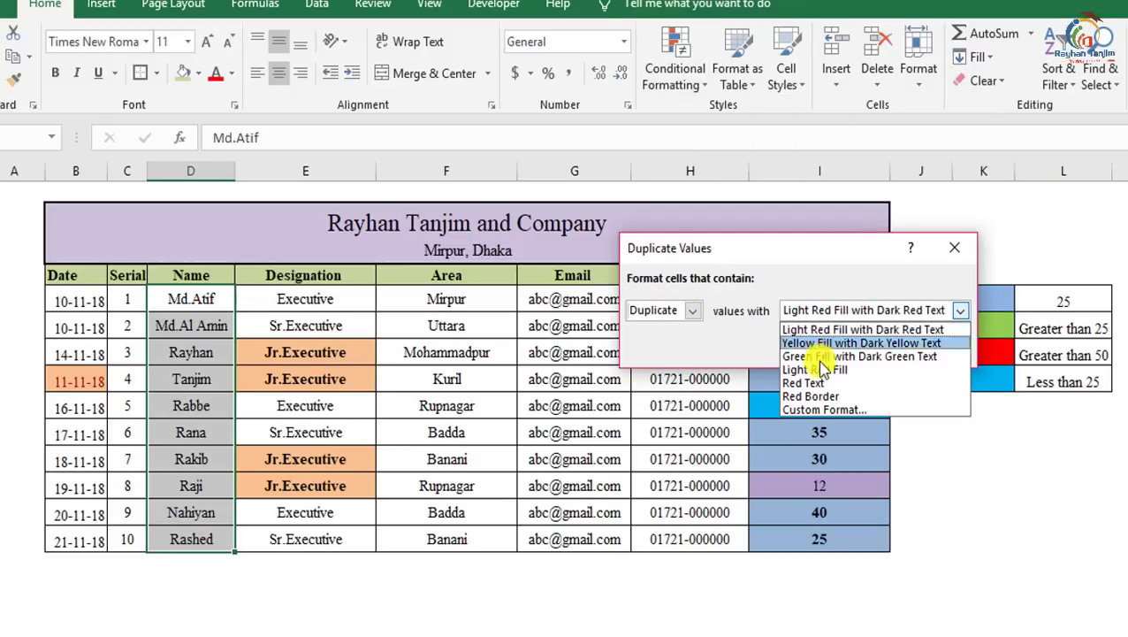
left_click(816, 397)
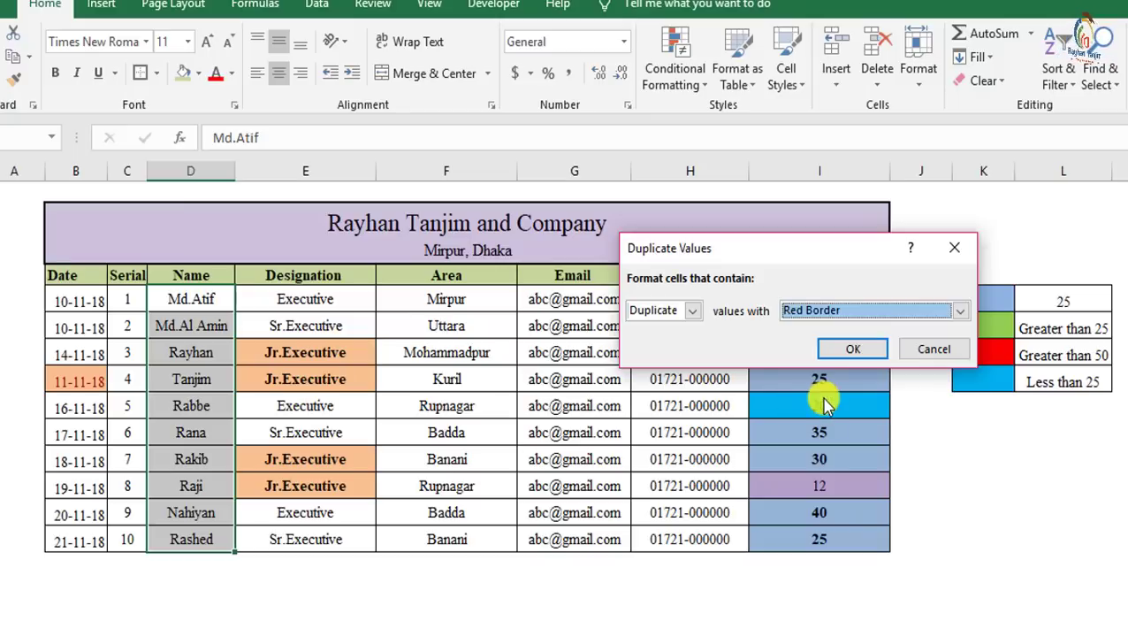
left_click(849, 349)
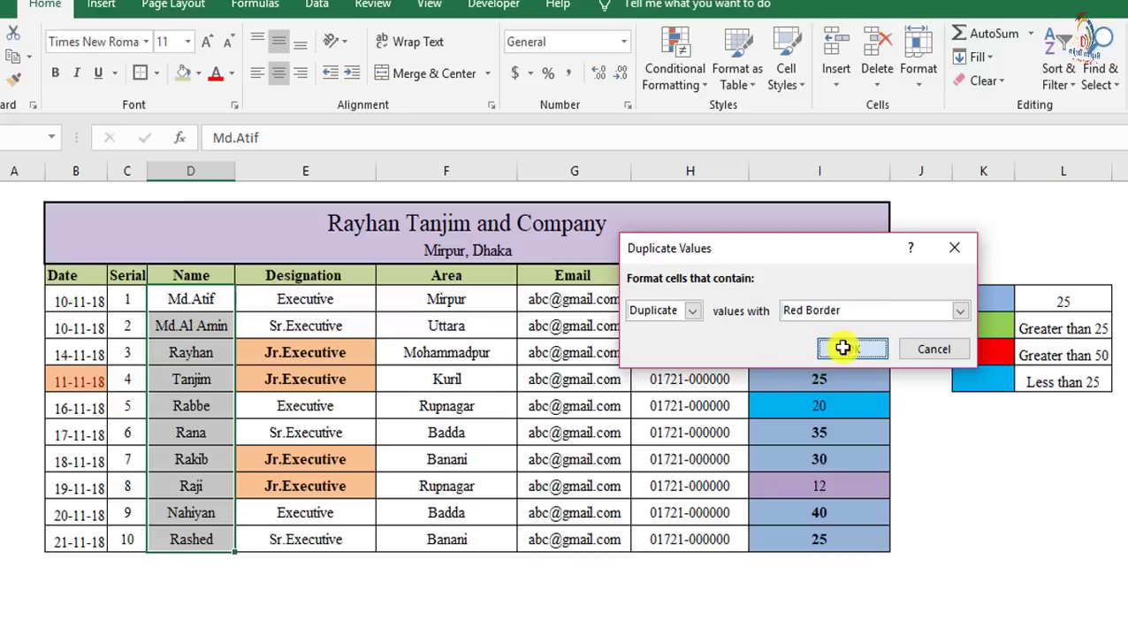
left_click(467, 370)
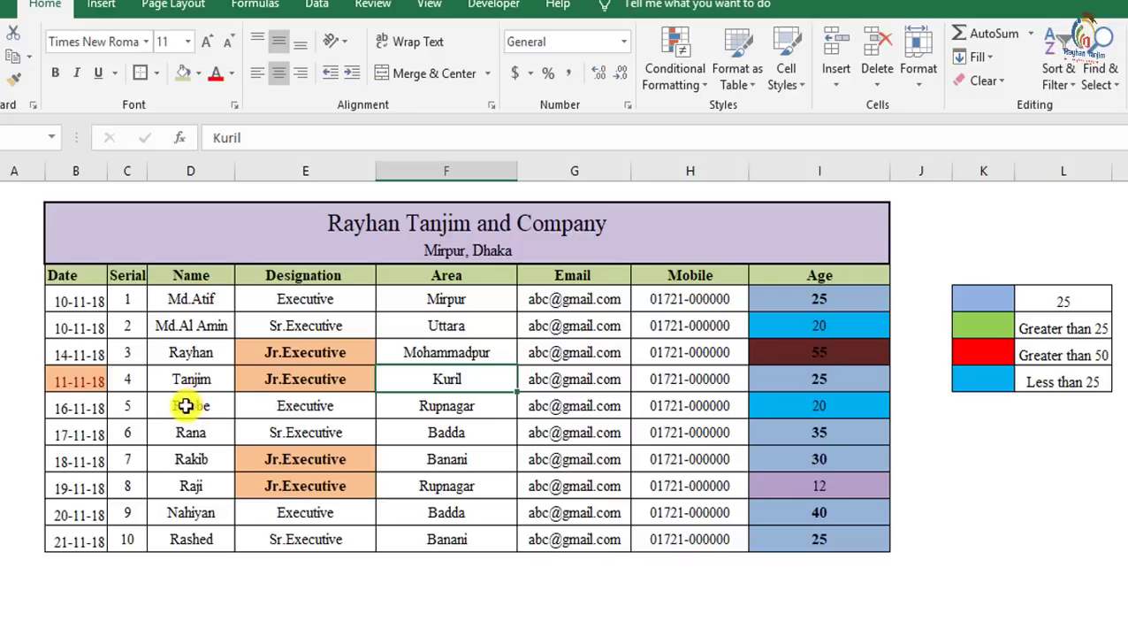
Overwrite the fifth name so it matches the third entry's name.
left_click(194, 353)
left_click(200, 406)
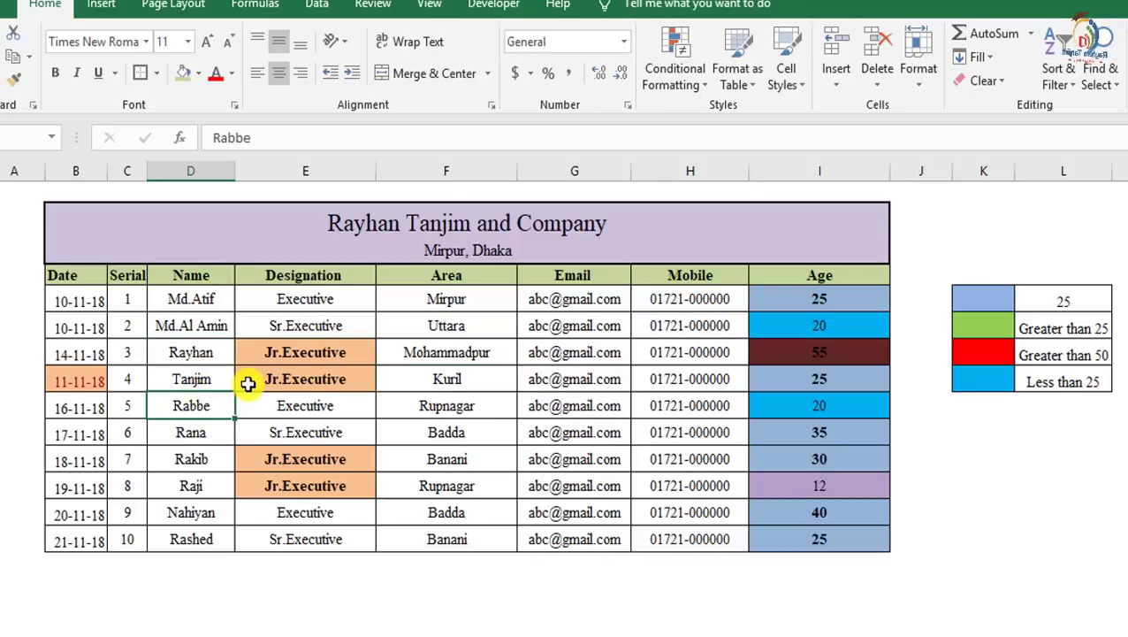
type("Rayhan")
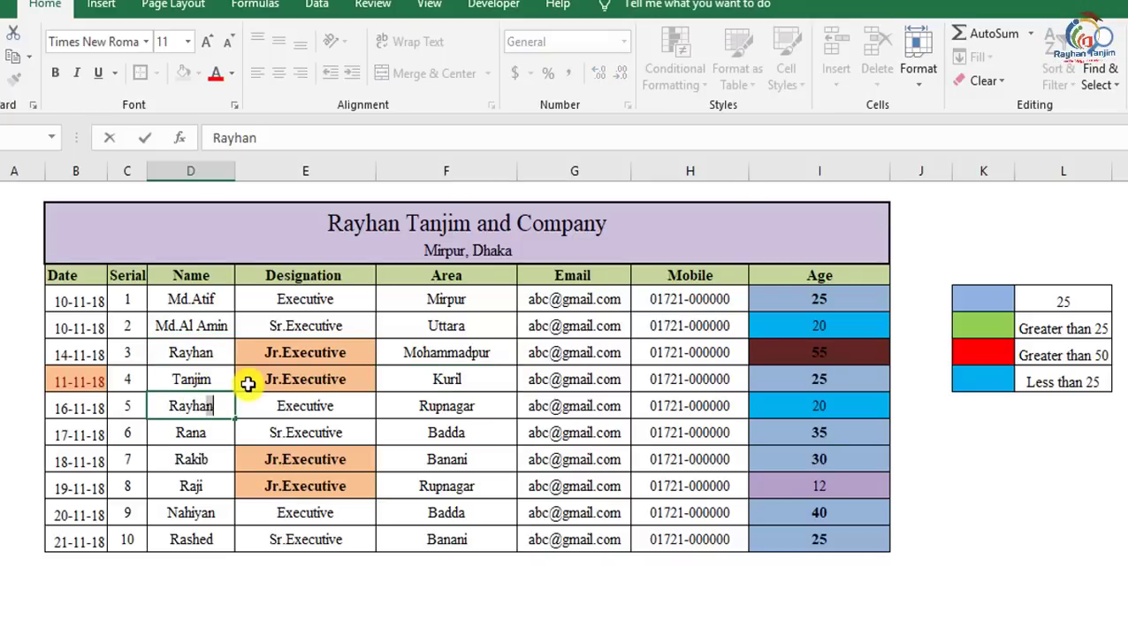
key("Return")
Check the Name cells to confirm both duplicate names show the red border.
left_click(217, 486)
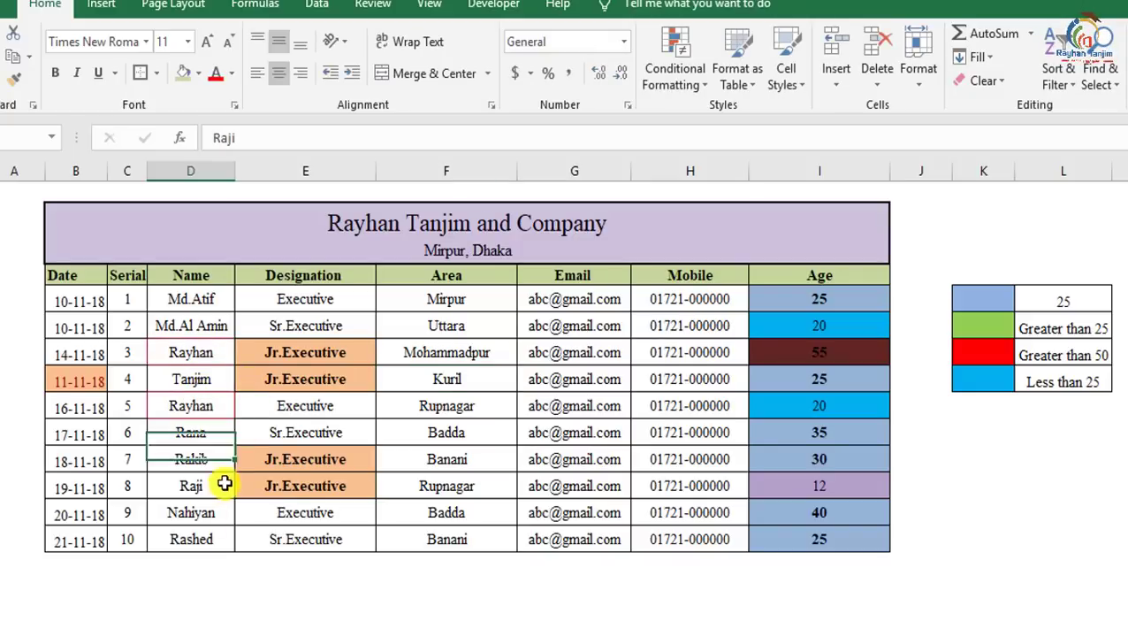
left_click(196, 354)
left_click(196, 456)
left_click(198, 352)
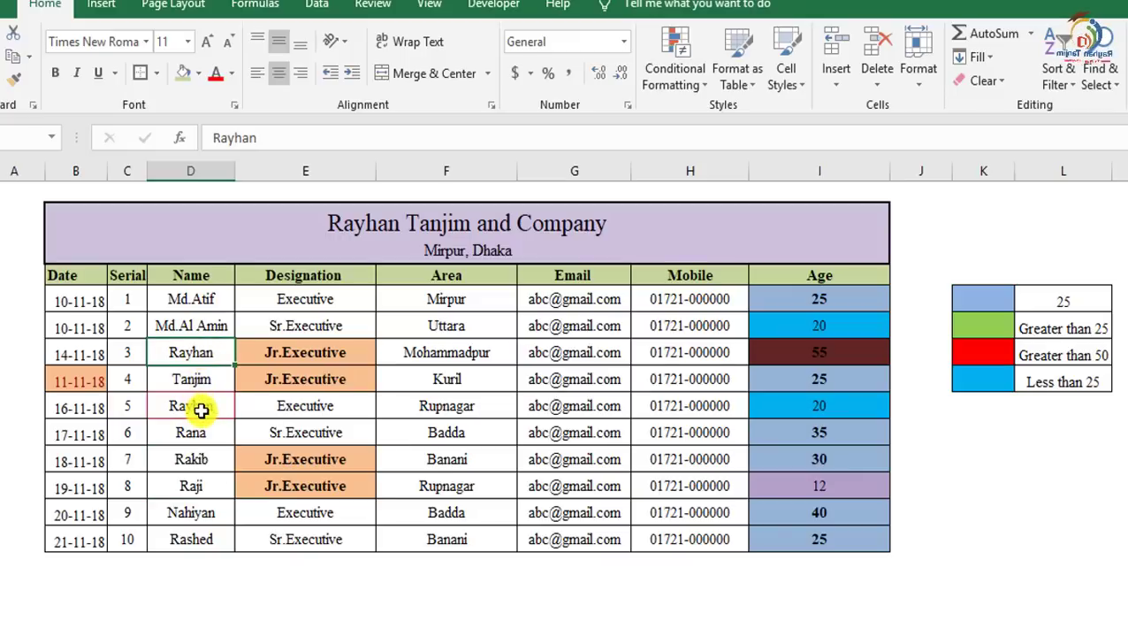
left_click(200, 409)
left_click(204, 379)
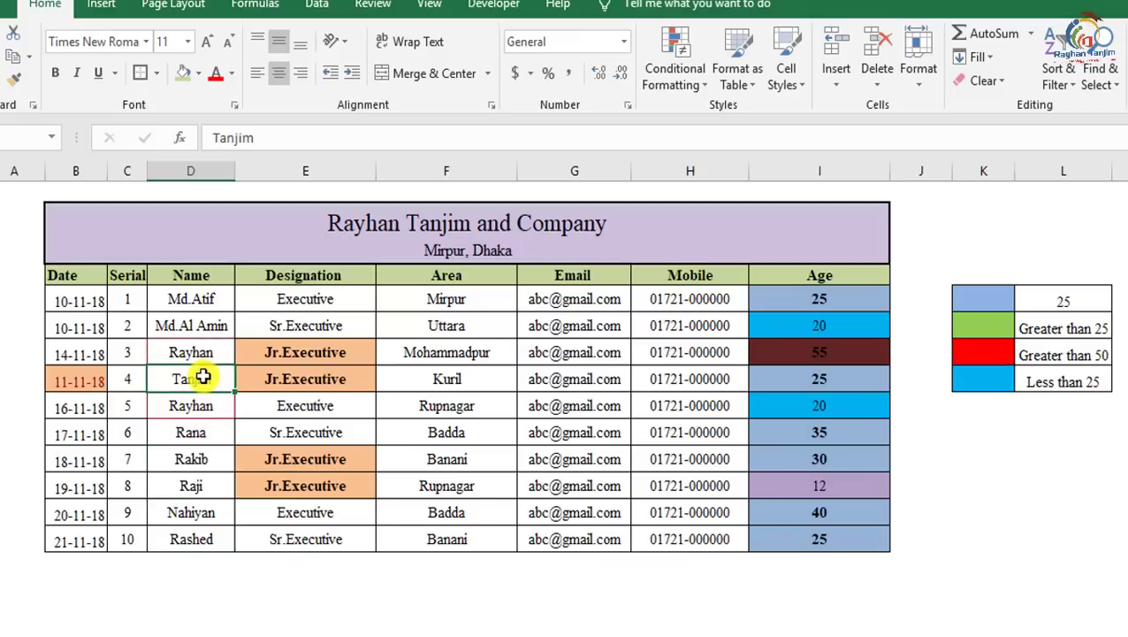
left_click(221, 405)
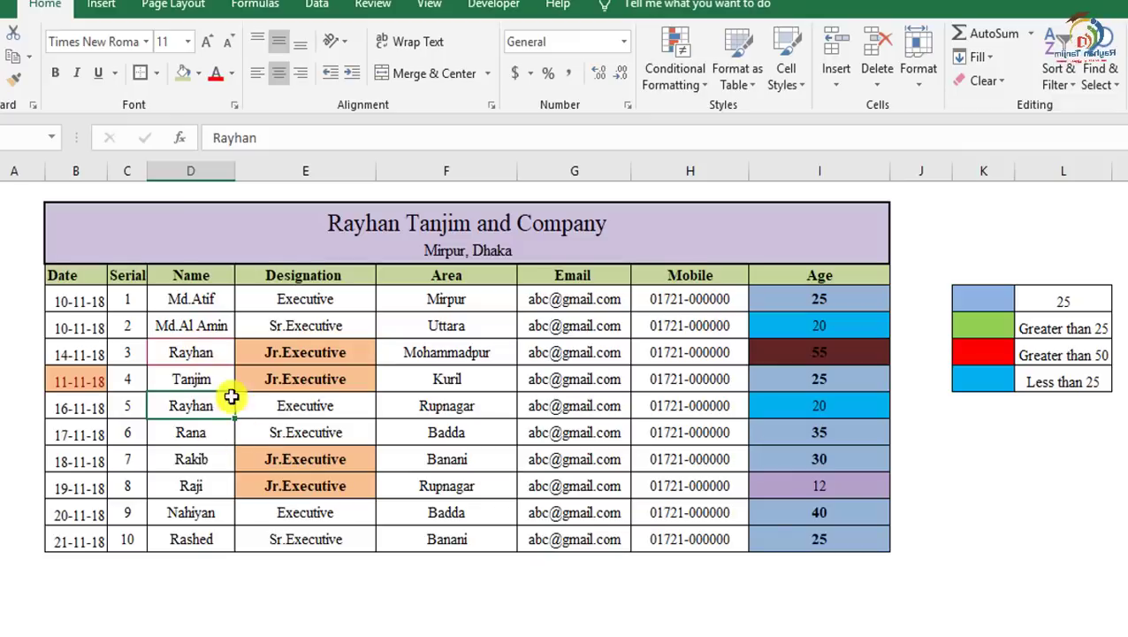
left_click(306, 428)
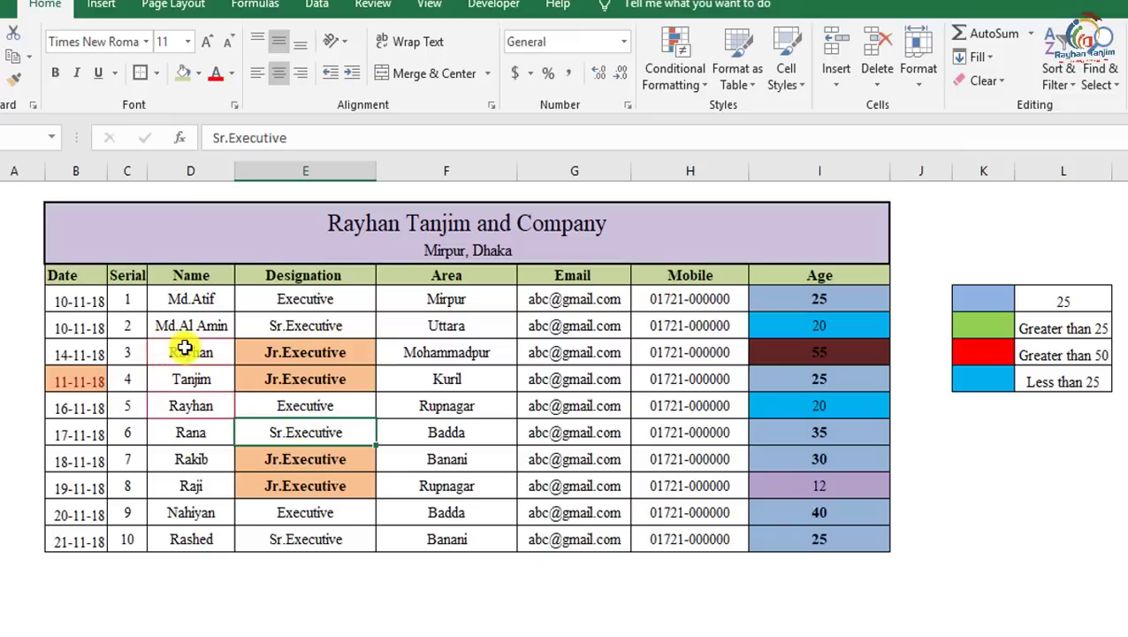
Open the Name column's Duplicate Values rule for editing from Manage Rules.
left_click_drag(190, 299, 186, 536)
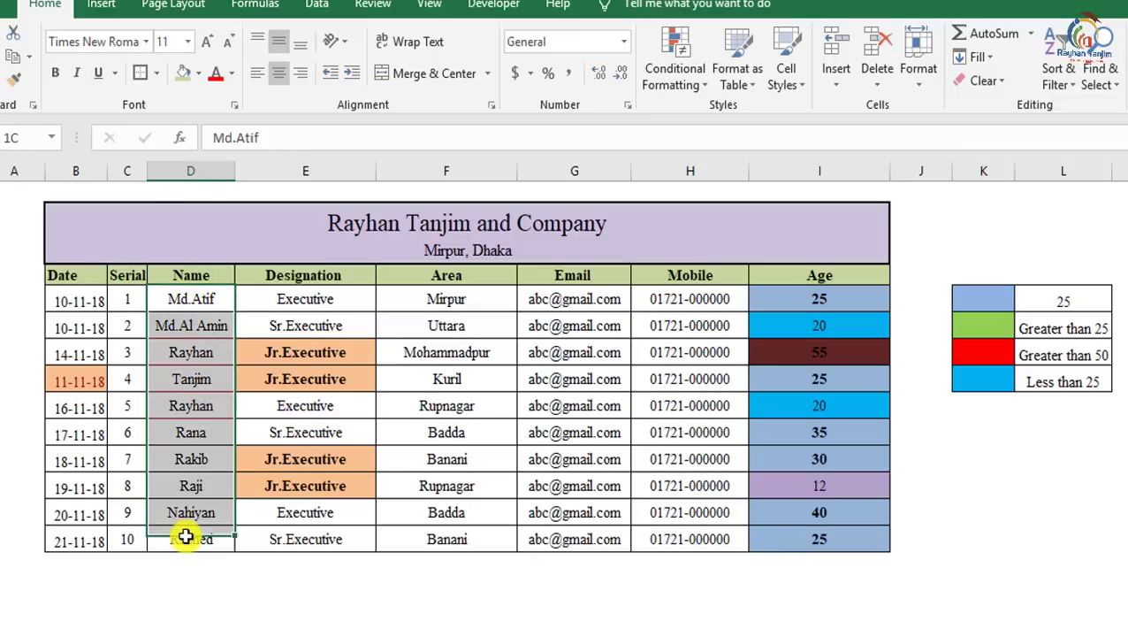
left_click(671, 87)
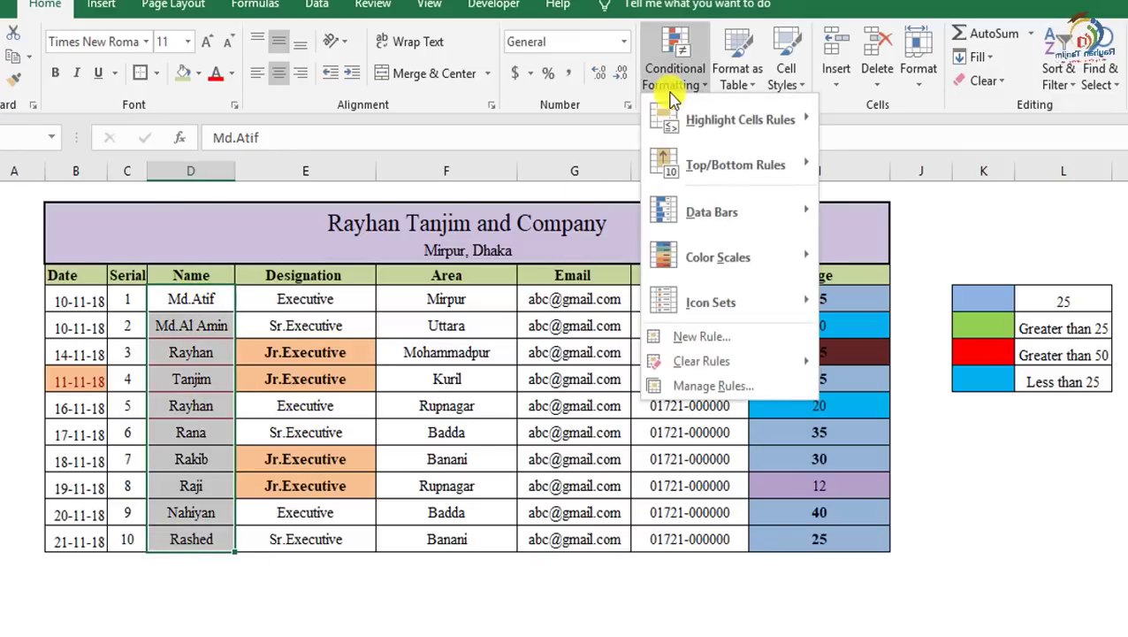
left_click(713, 387)
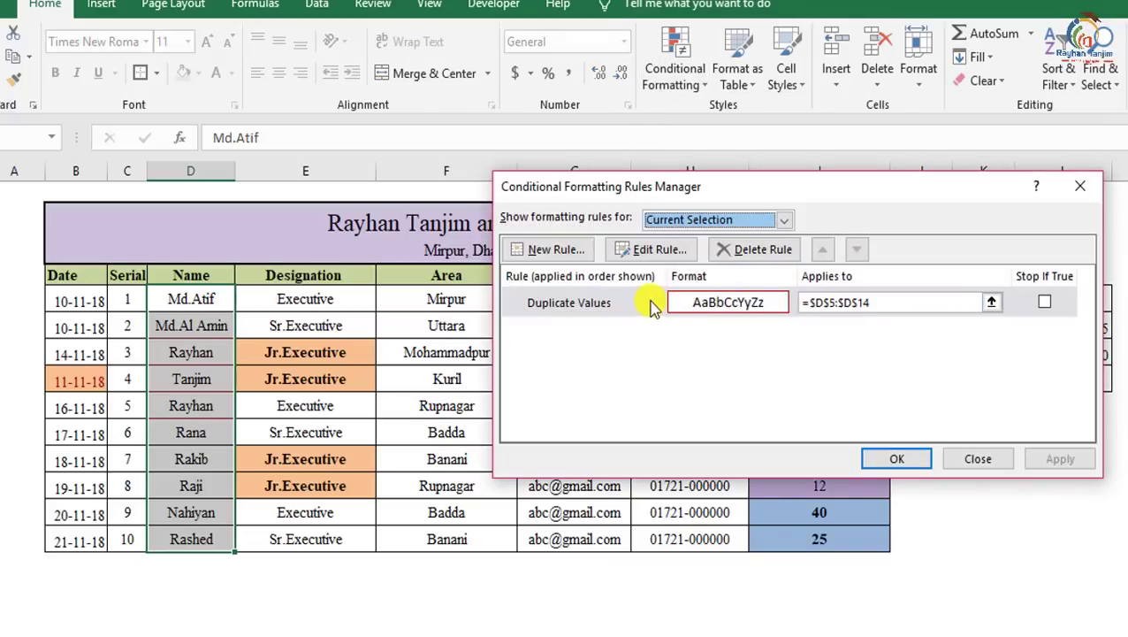
double_click(752, 302)
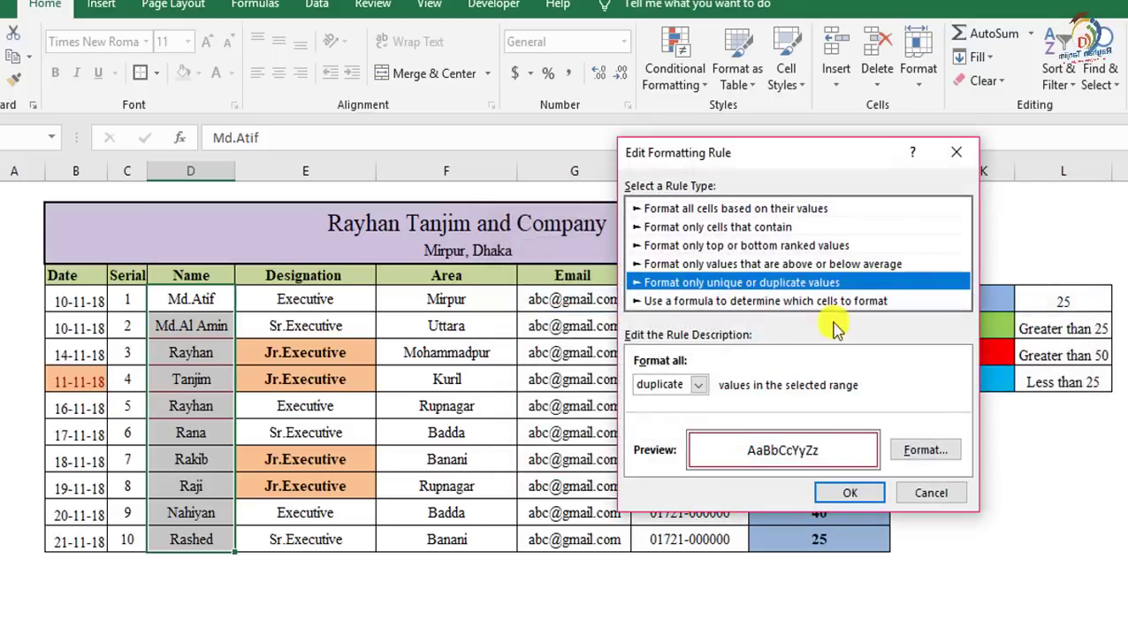
left_click(924, 452)
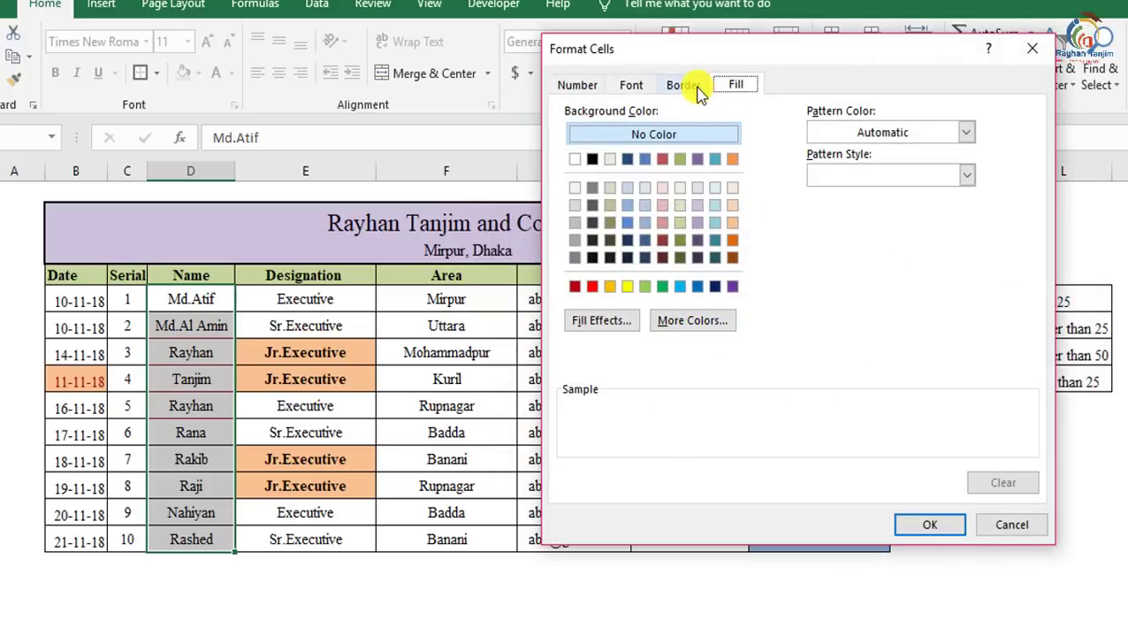
Reset the rule's border colour to Automatic, give it an orange fill, and apply it.
left_click(683, 85)
left_click(673, 296)
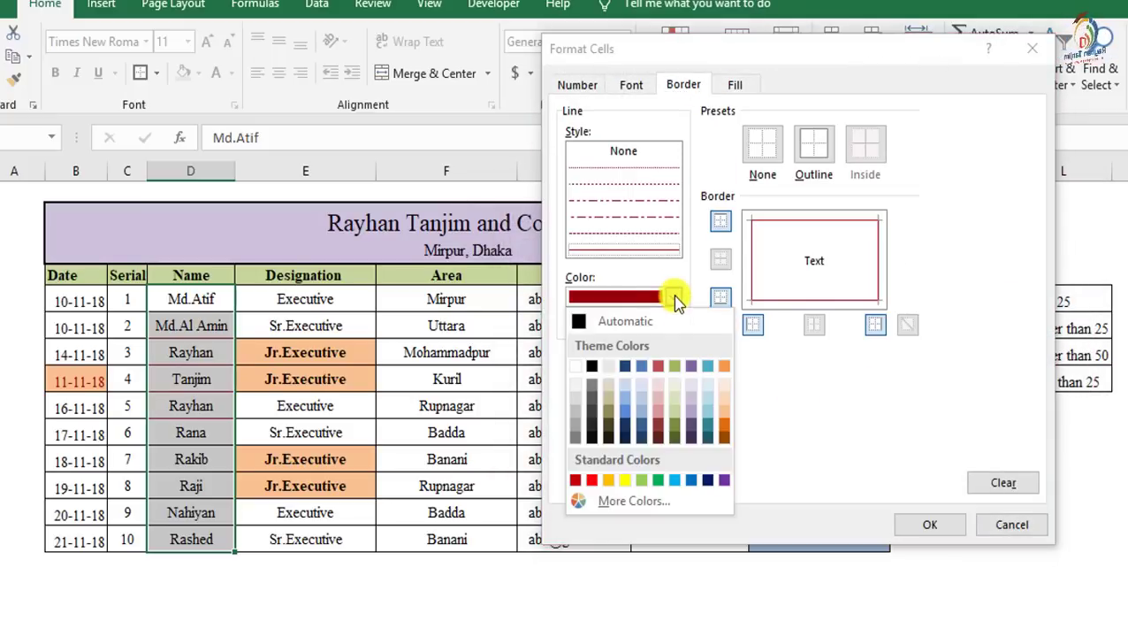
left_click(619, 321)
left_click(735, 85)
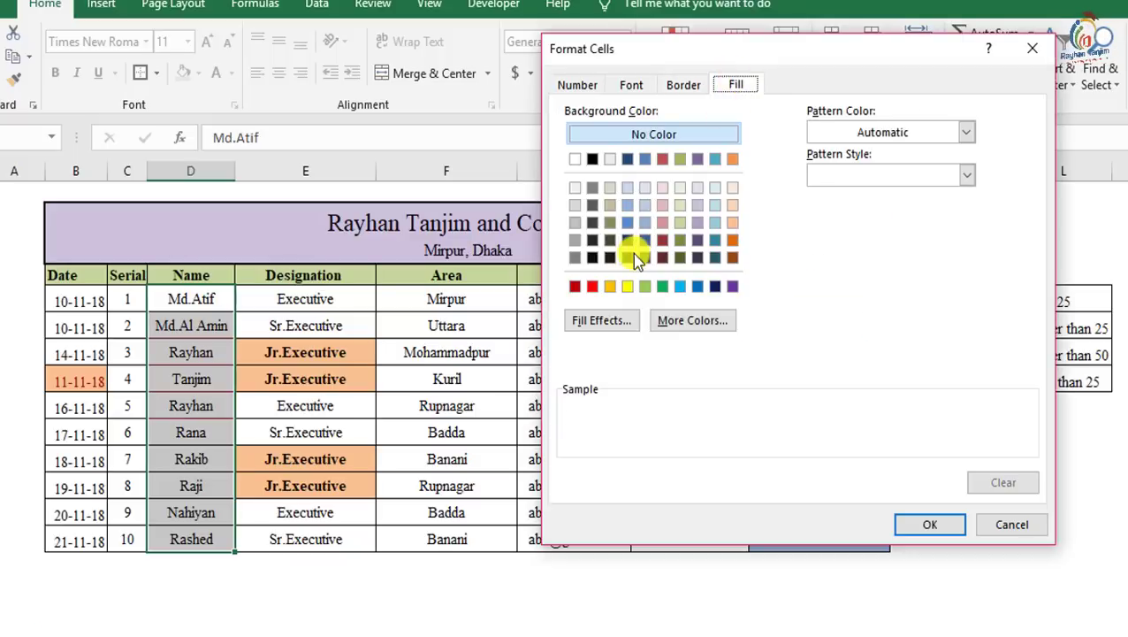
left_click(732, 222)
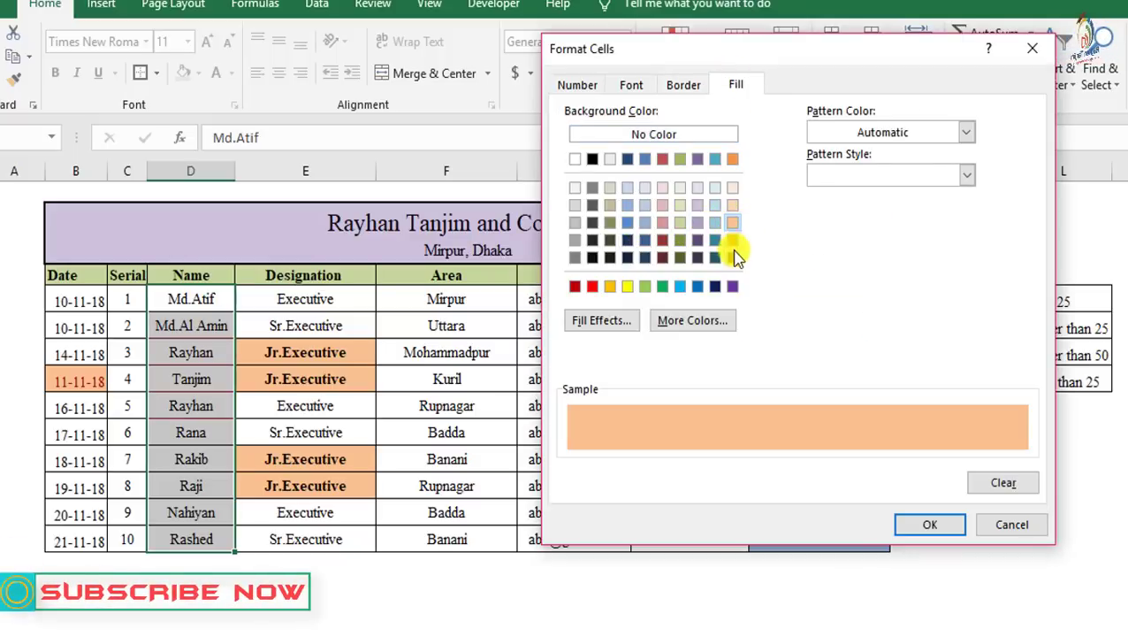
left_click(732, 239)
left_click(928, 528)
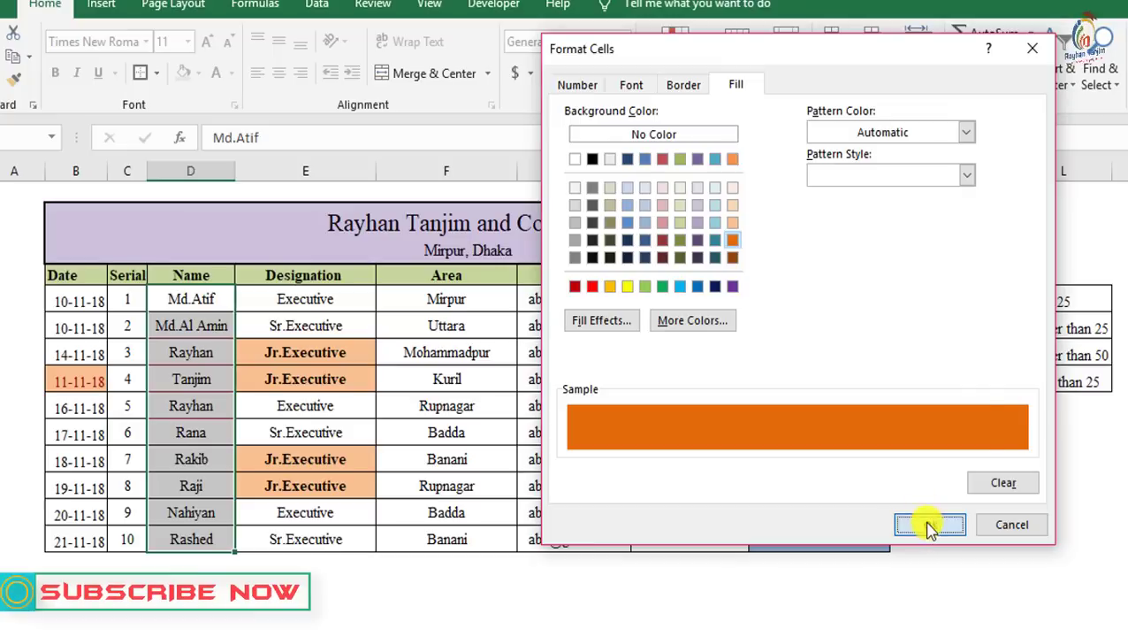
left_click(851, 493)
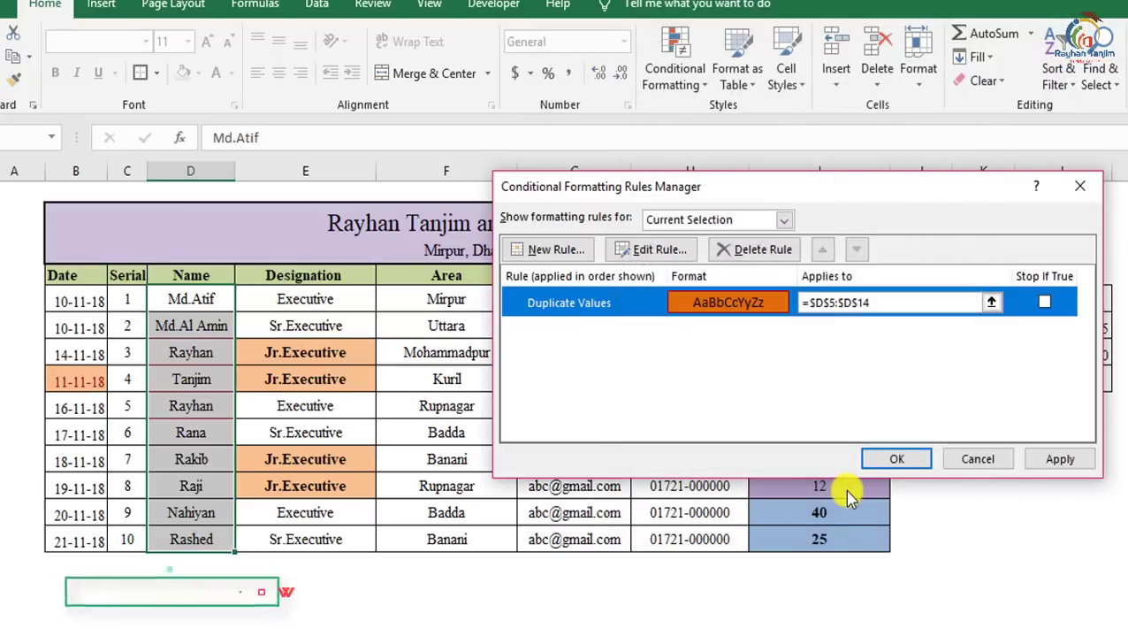
left_click(899, 459)
left_click(270, 438)
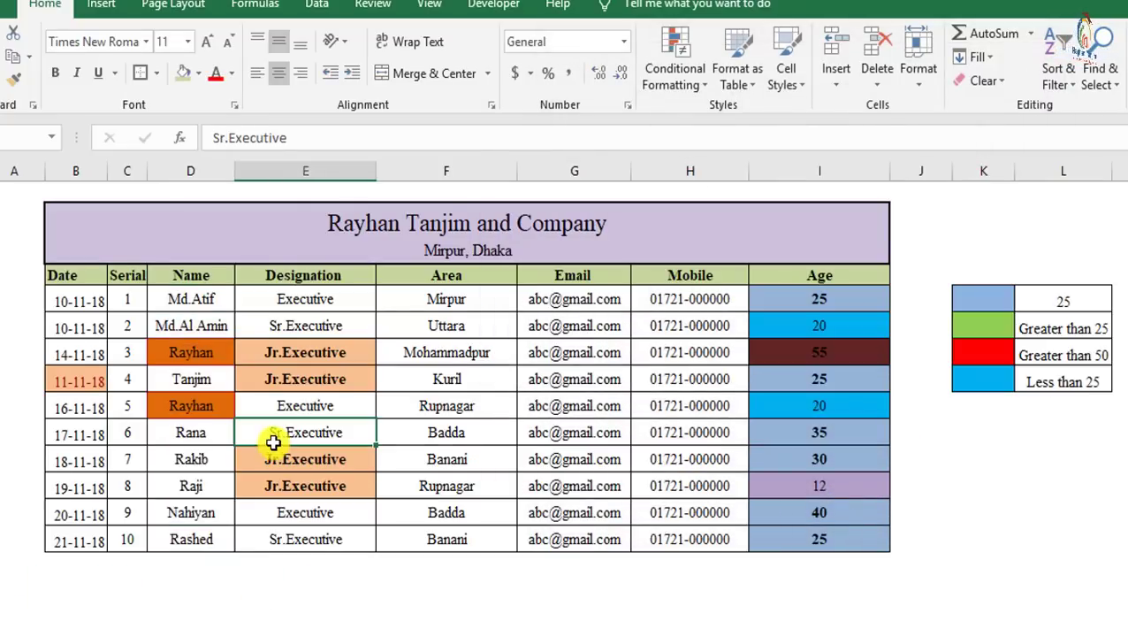
left_click(190, 355)
left_click(191, 402)
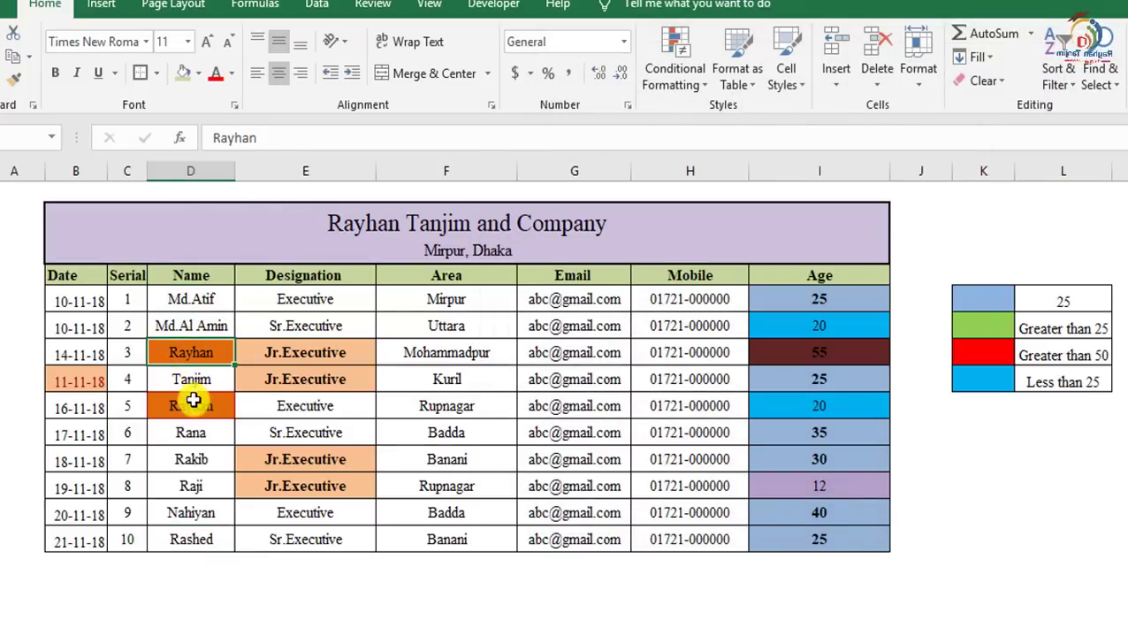
left_click(194, 353)
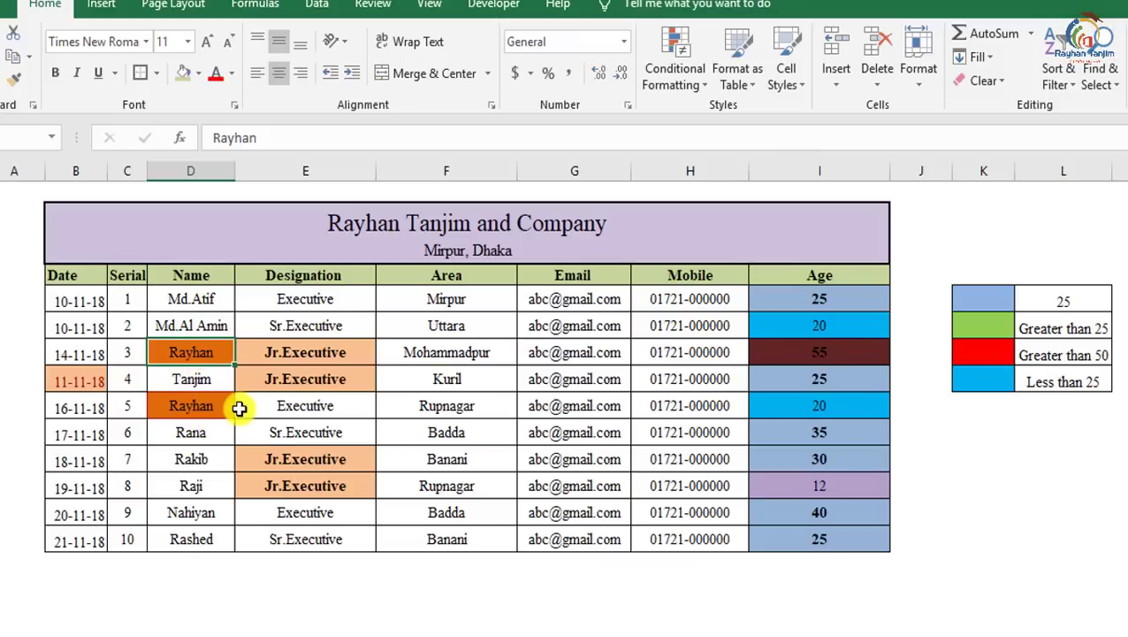
left_click(214, 405)
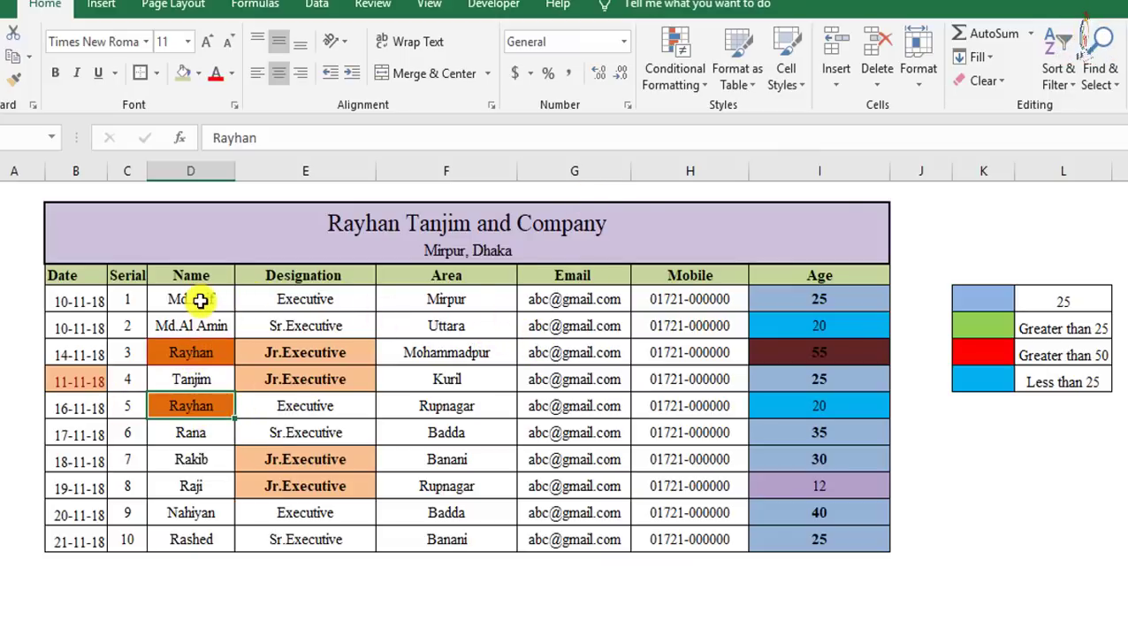
left_click_drag(201, 301, 201, 537)
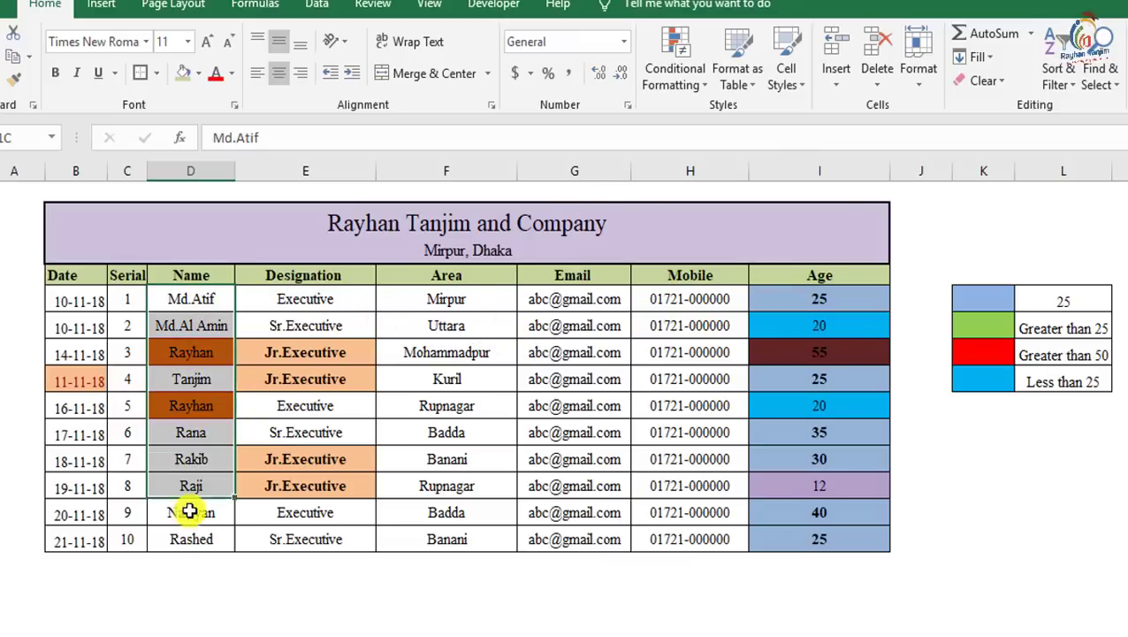
left_click(679, 82)
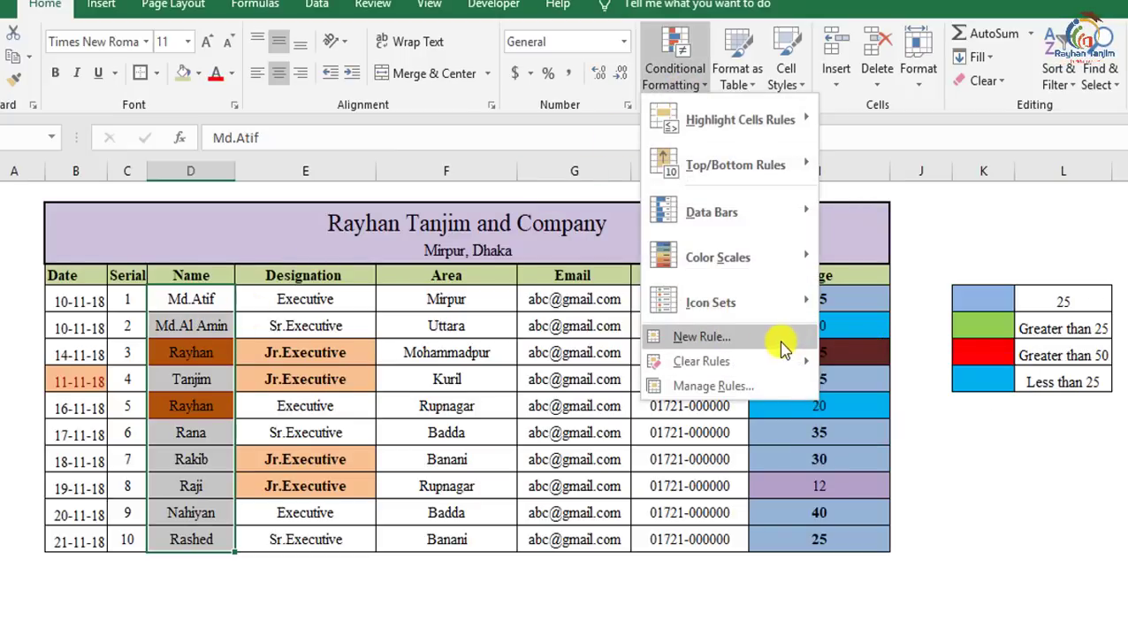
left_click(721, 386)
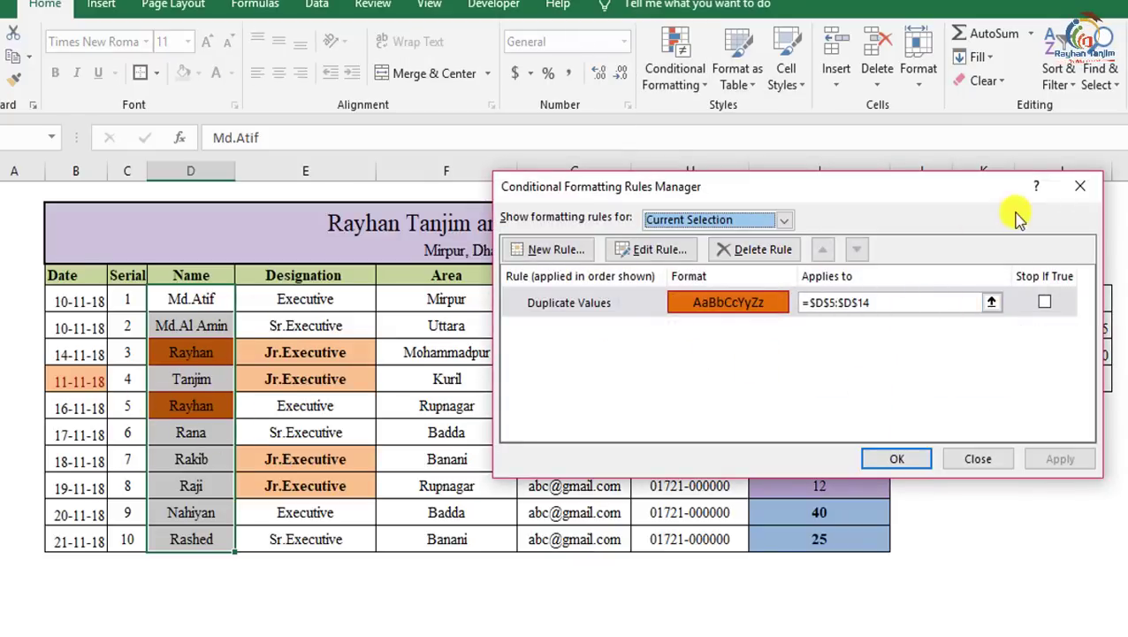
left_click(732, 249)
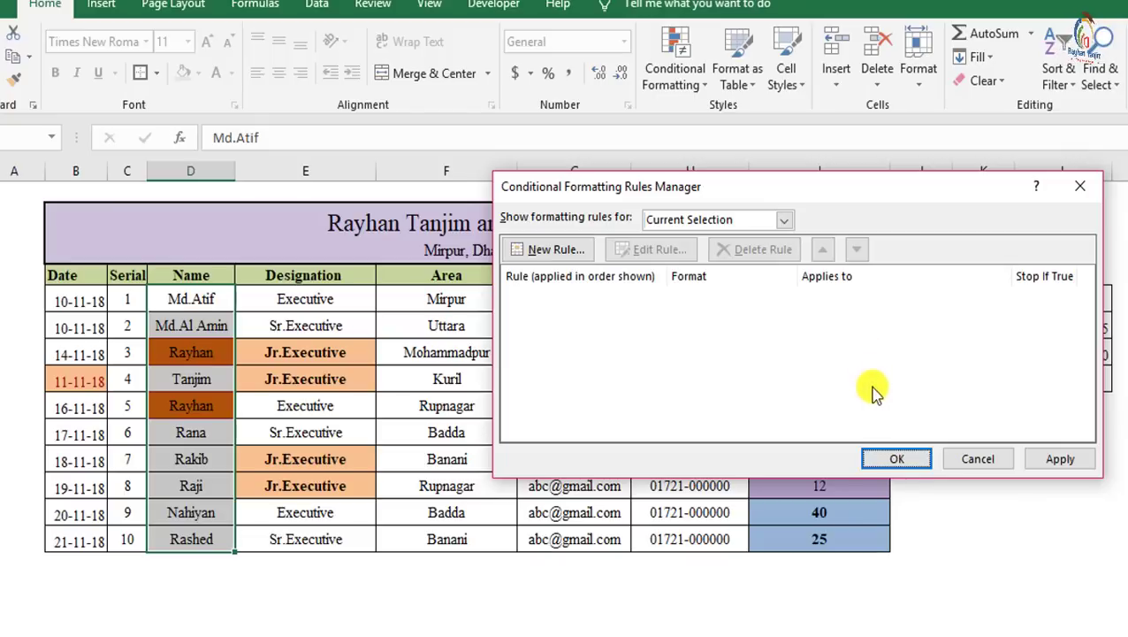
left_click(895, 460)
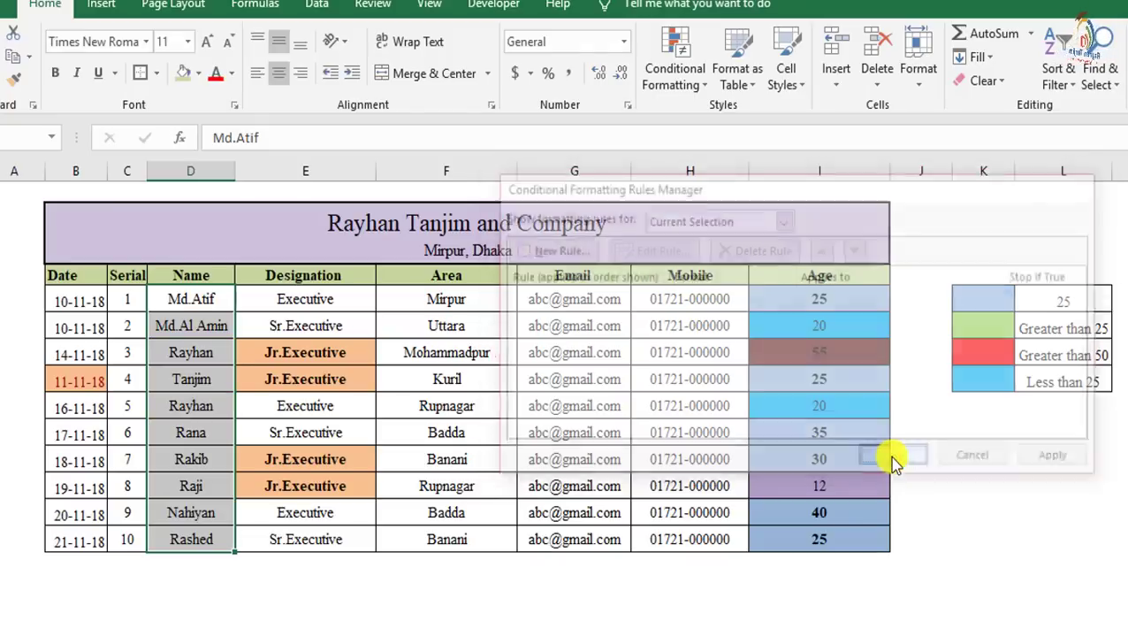
left_click(246, 351)
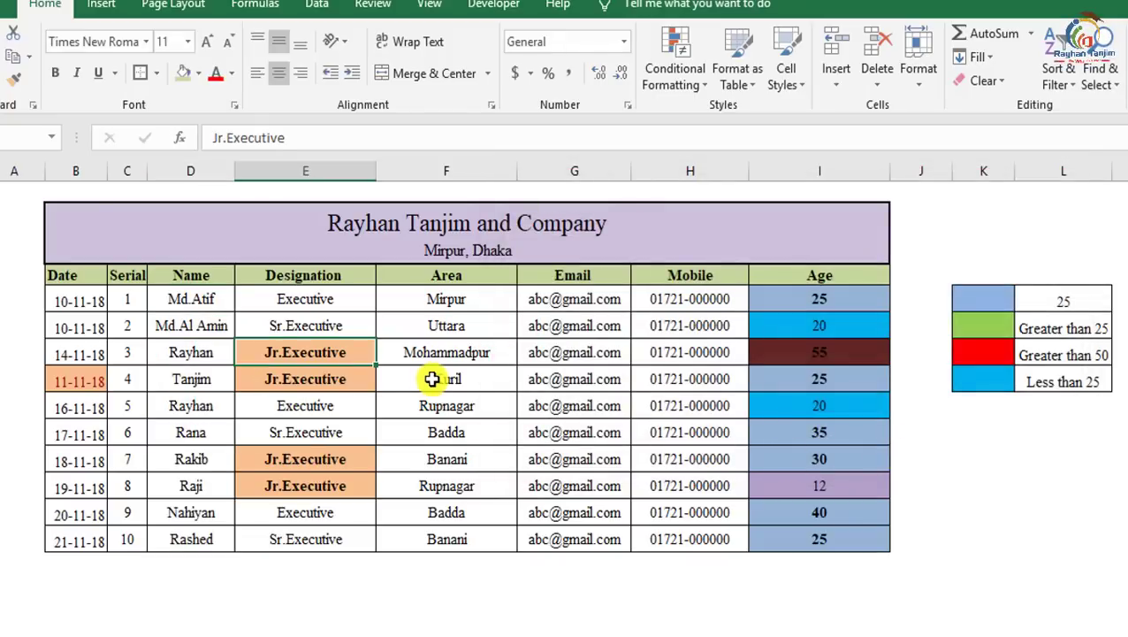
key("ctrl+z")
left_click(433, 379)
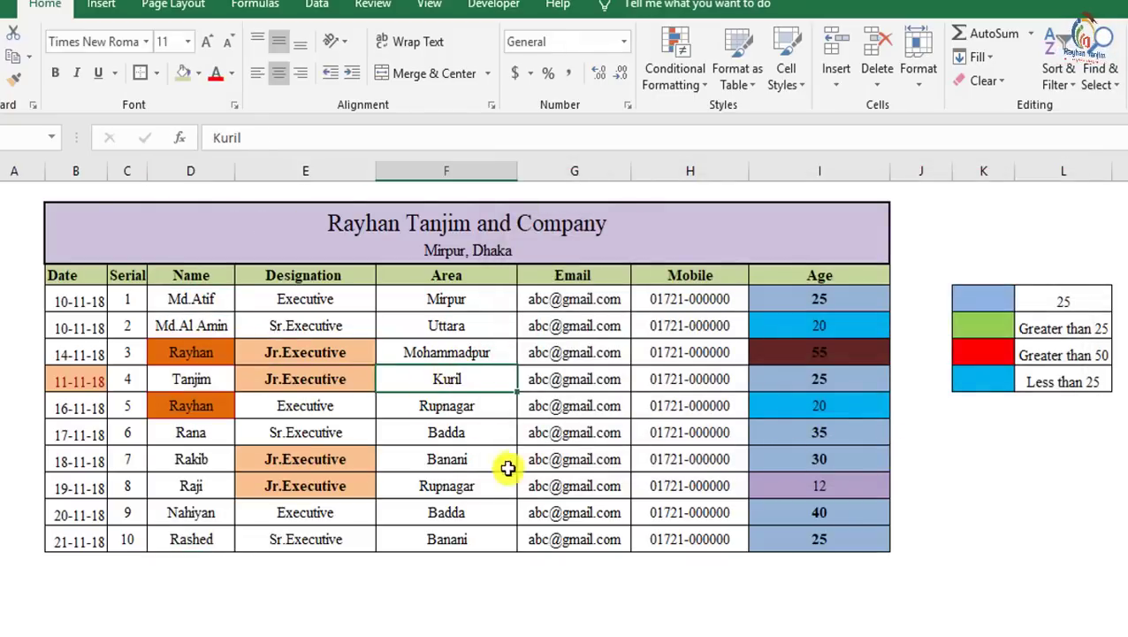
left_click_drag(102, 299, 723, 428)
left_click(698, 431)
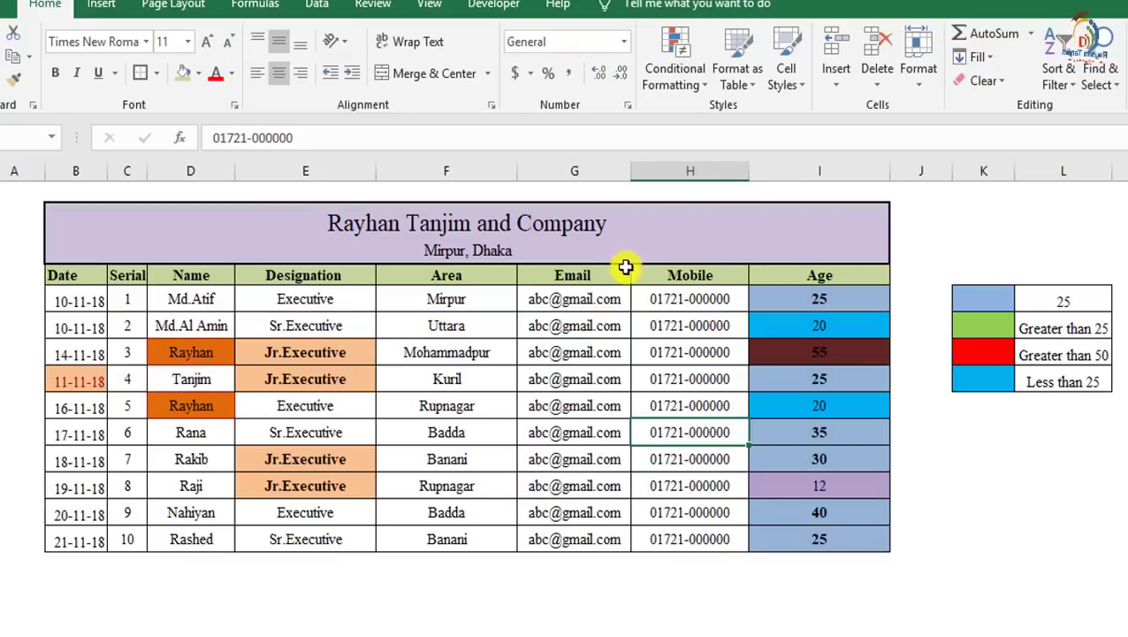
left_click(690, 88)
mouse_move(739, 120)
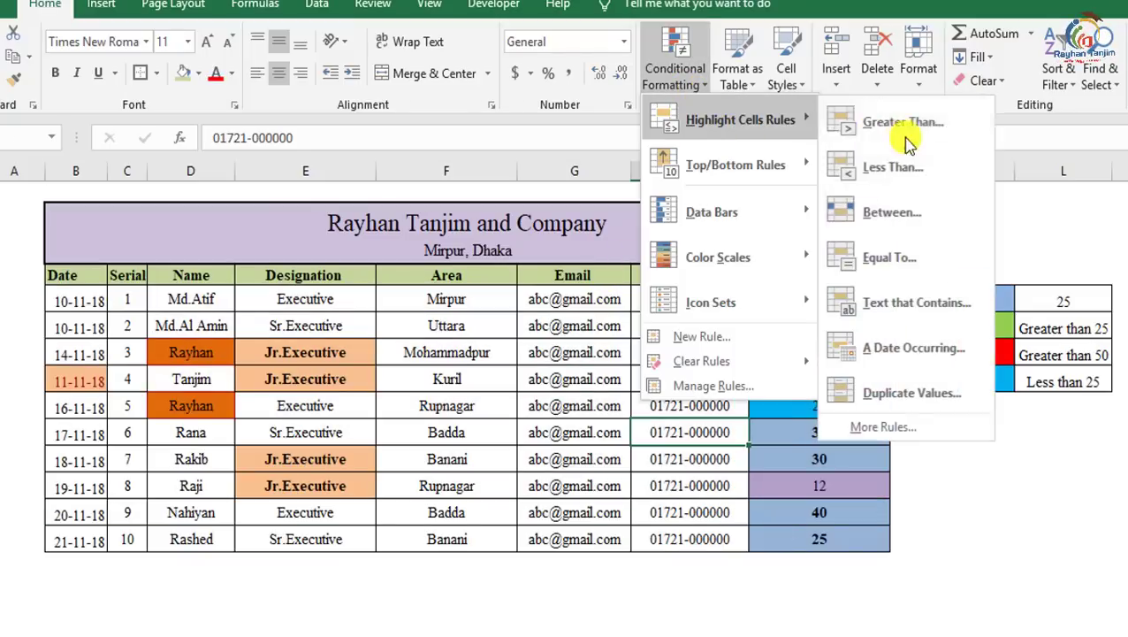
left_click(893, 428)
left_click_drag(708, 152, 558, 198)
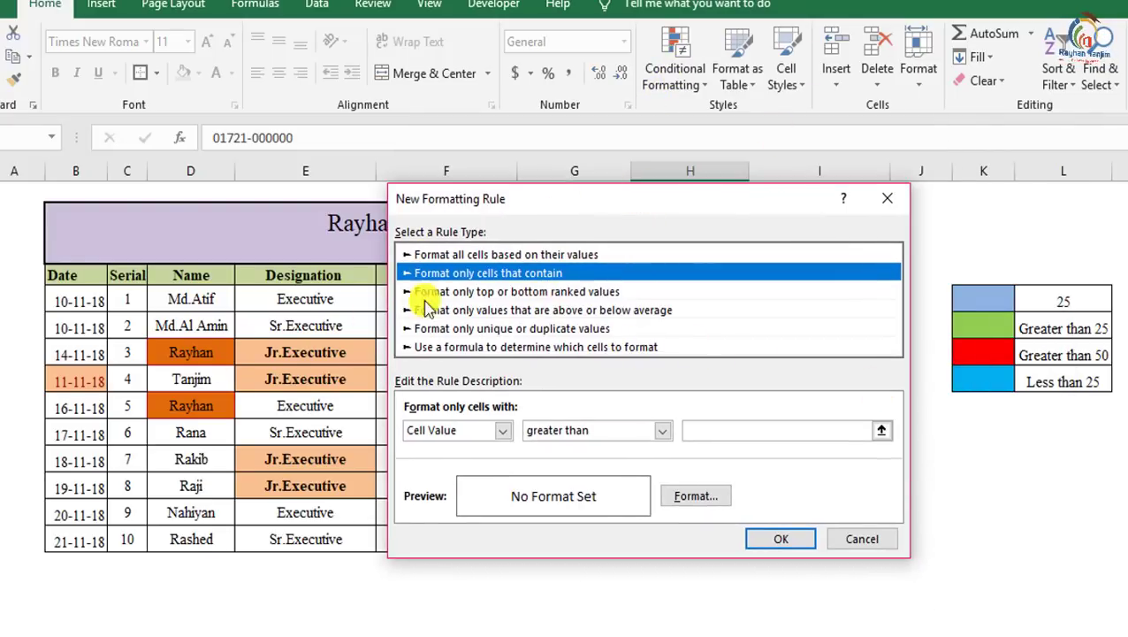
left_click(547, 292)
left_click(506, 272)
left_click(507, 256)
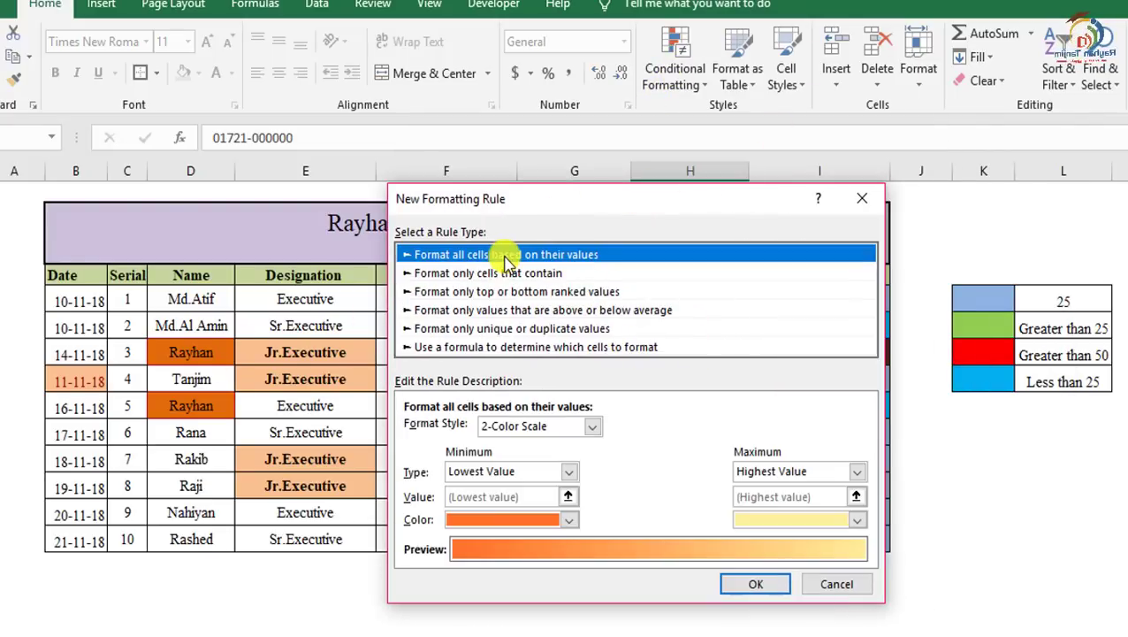
left_click(524, 276)
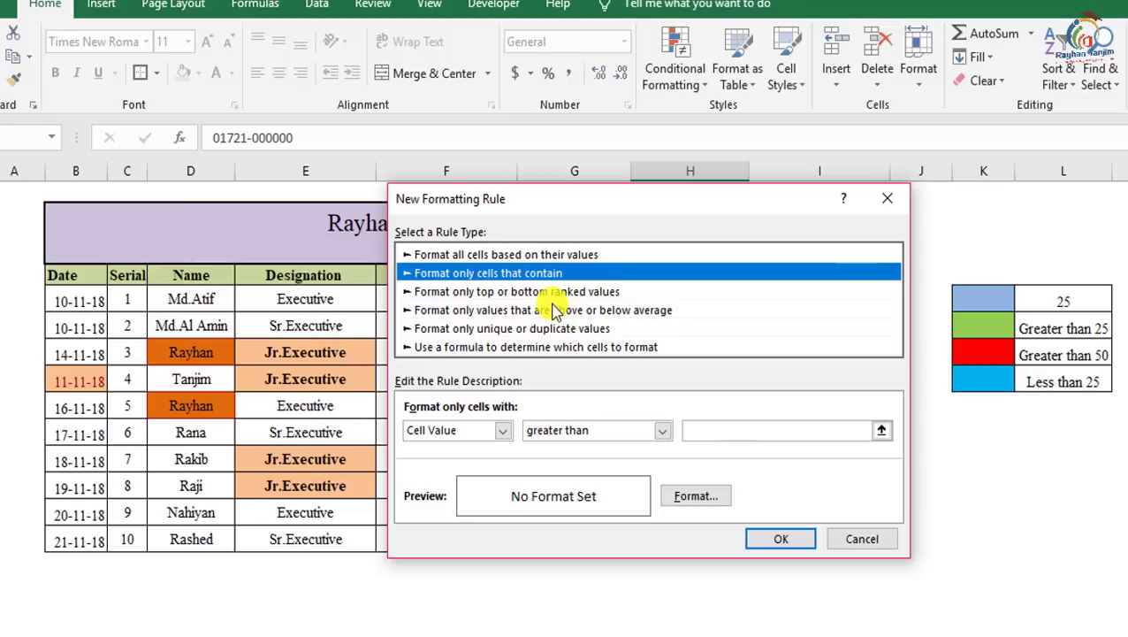
left_click(887, 200)
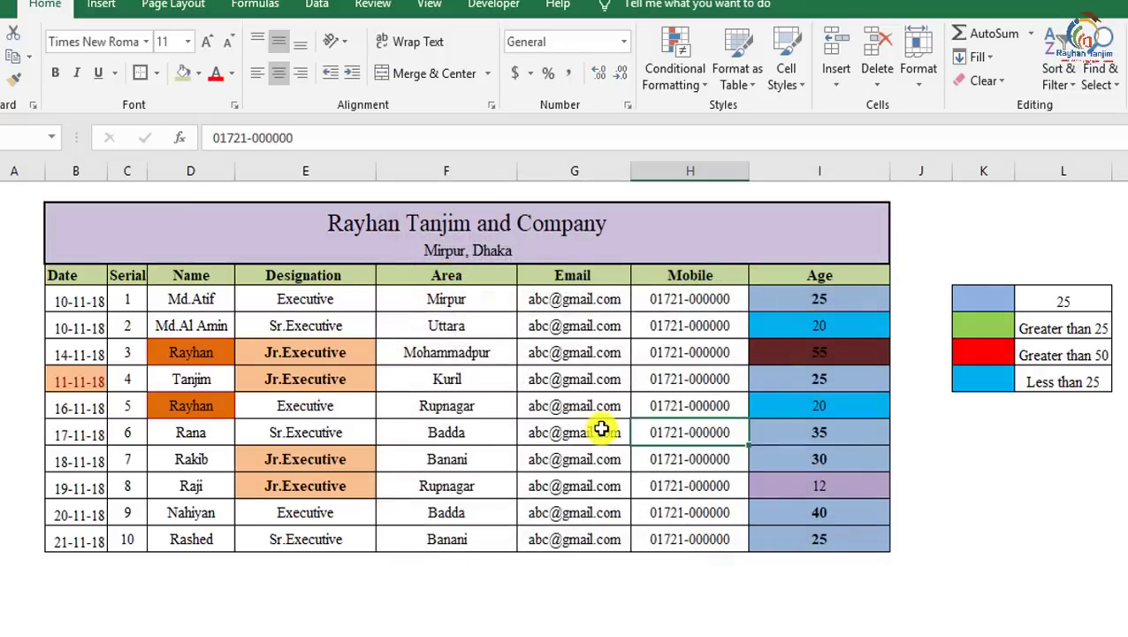